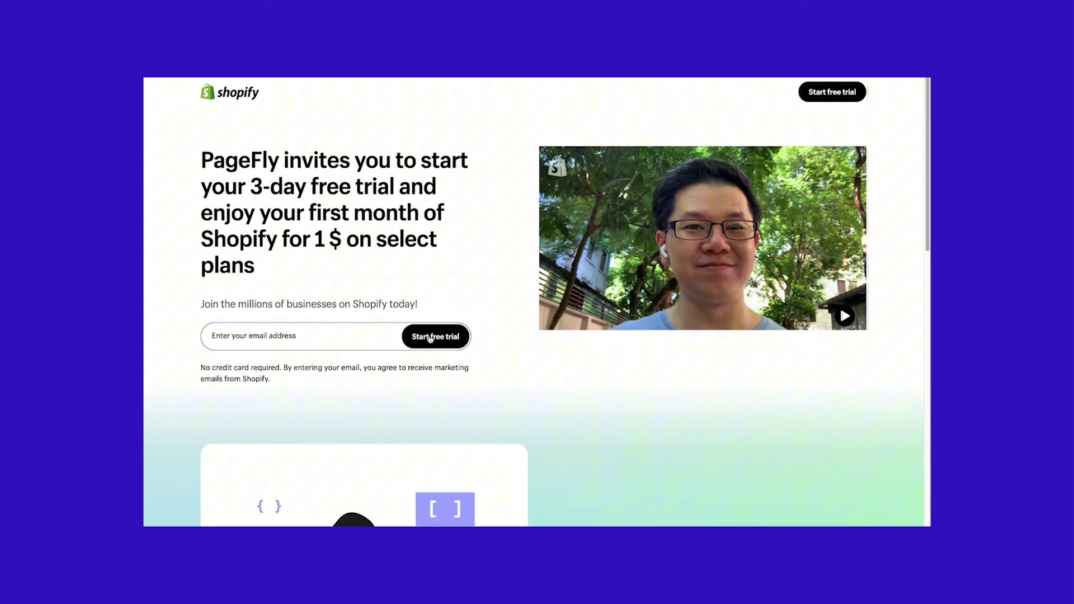
# - View the Lucca Brown Boot in tan Dijon and dismiss the cookie notice
pyautogui.click(430, 338)
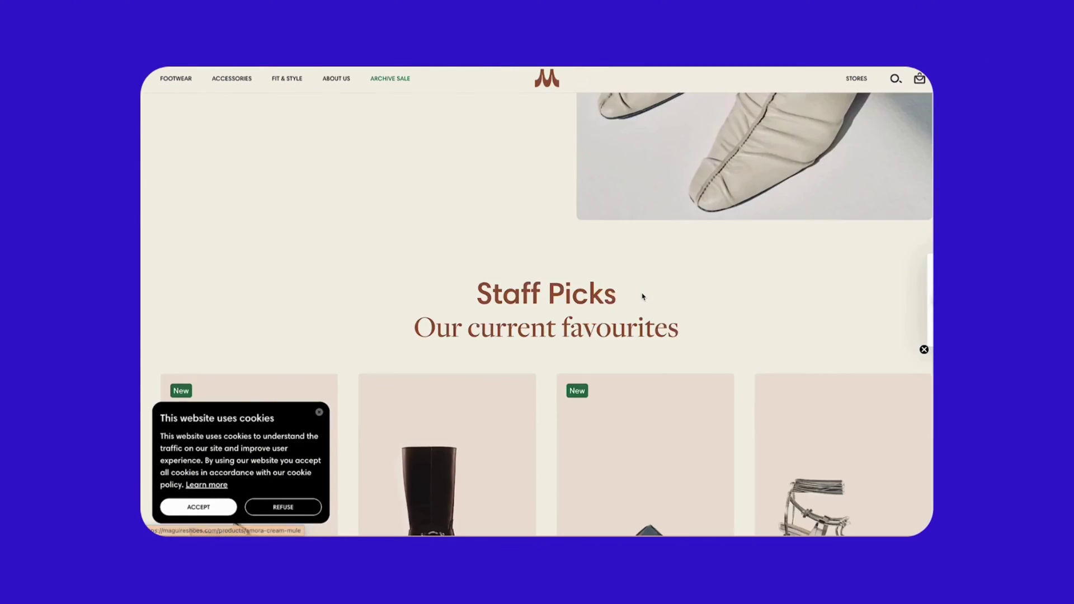
pyautogui.scroll(-3, 642, 296)
pyautogui.scroll(-1, 642, 296)
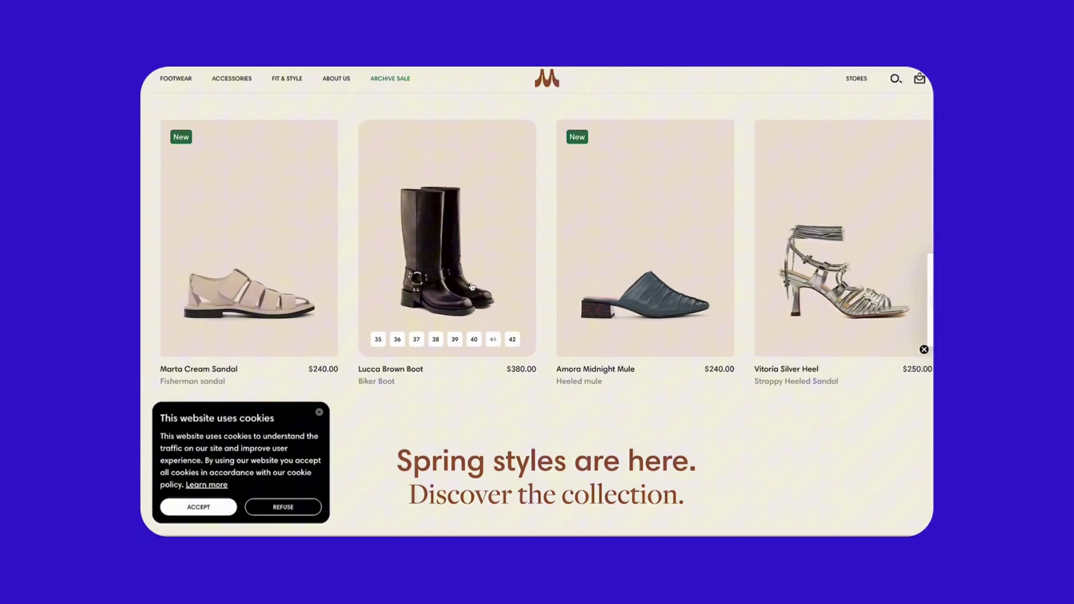
pyautogui.click(486, 273)
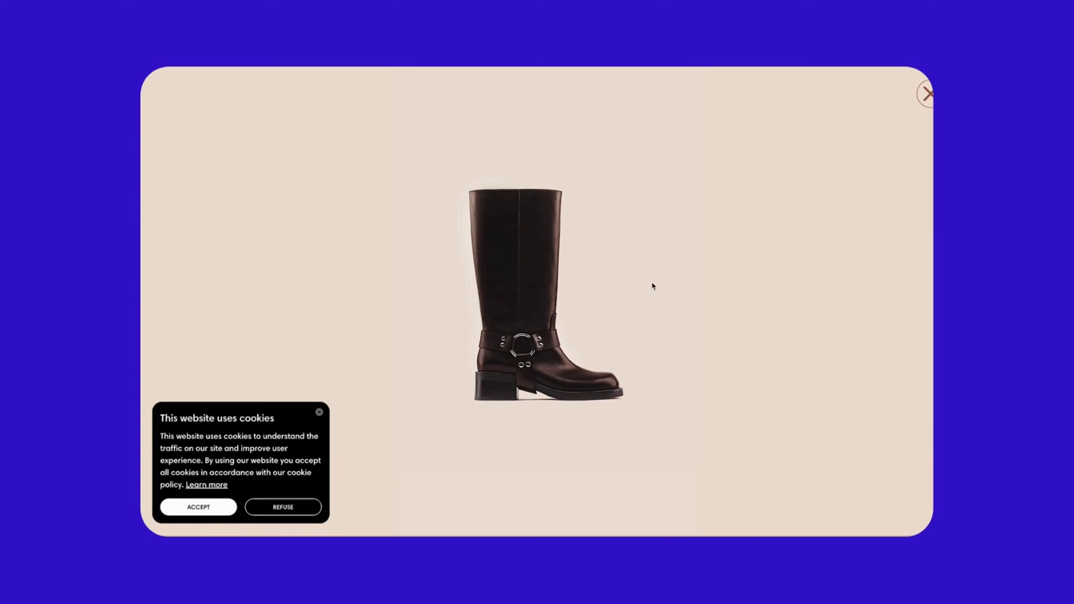
pyautogui.click(927, 93)
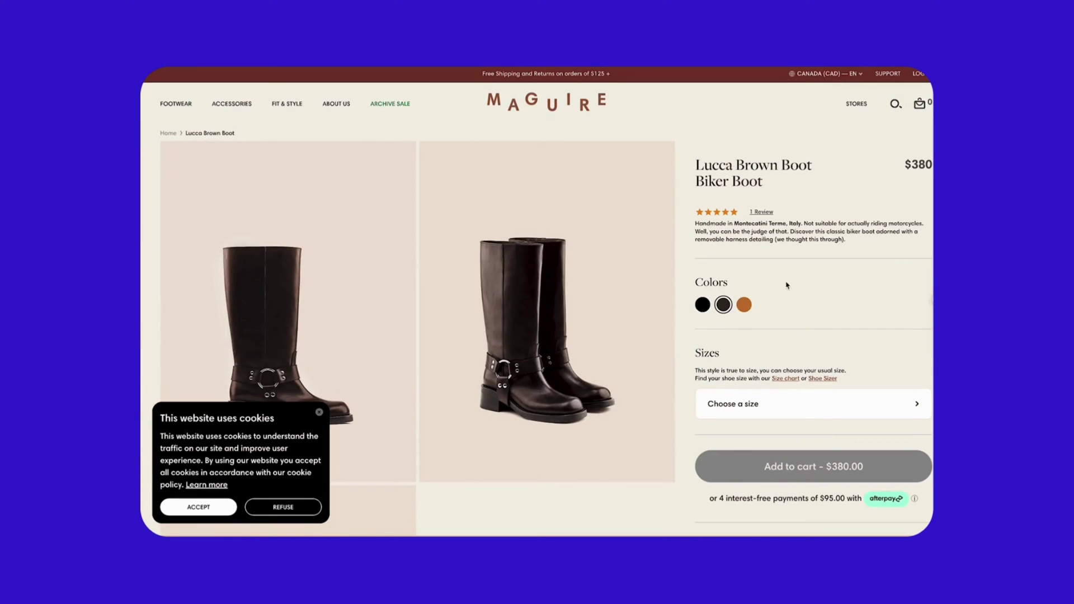
pyautogui.click(743, 306)
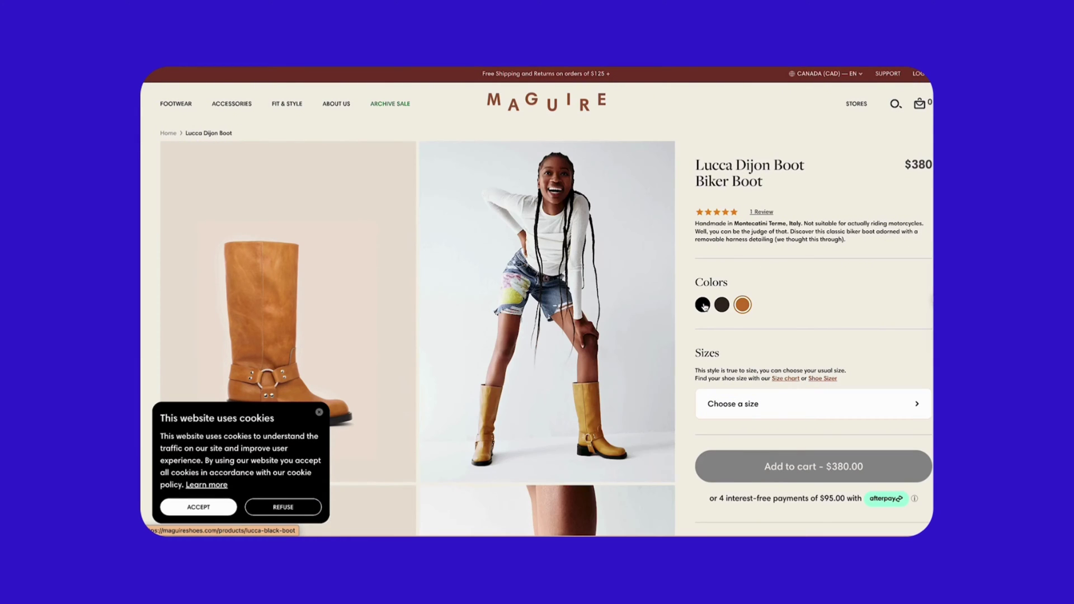
pyautogui.click(224, 509)
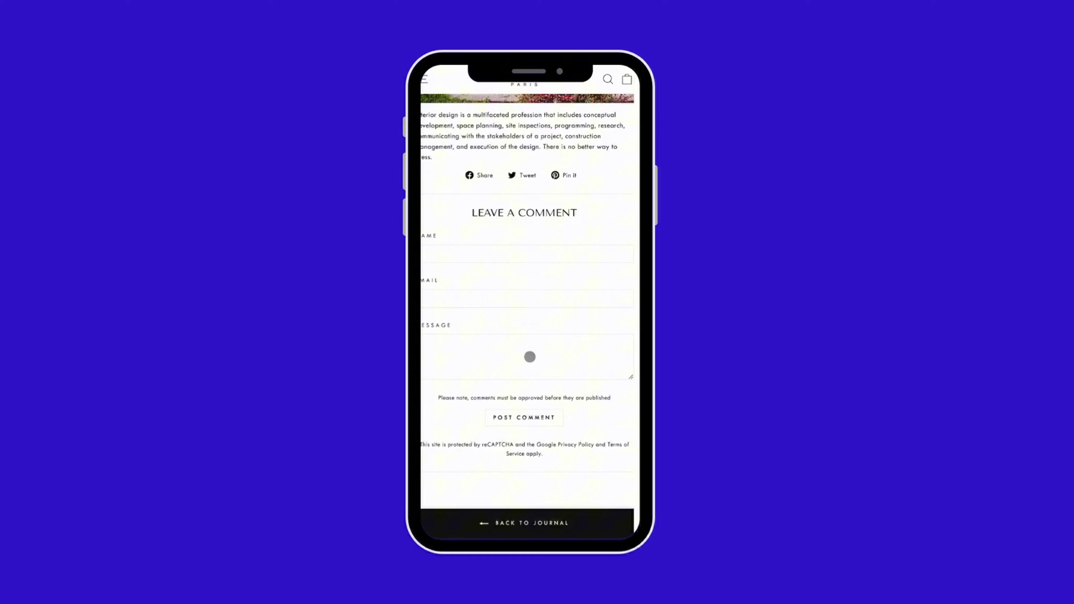
# - Go from the journal post list to the Products page via the menu
pyautogui.click(520, 430)
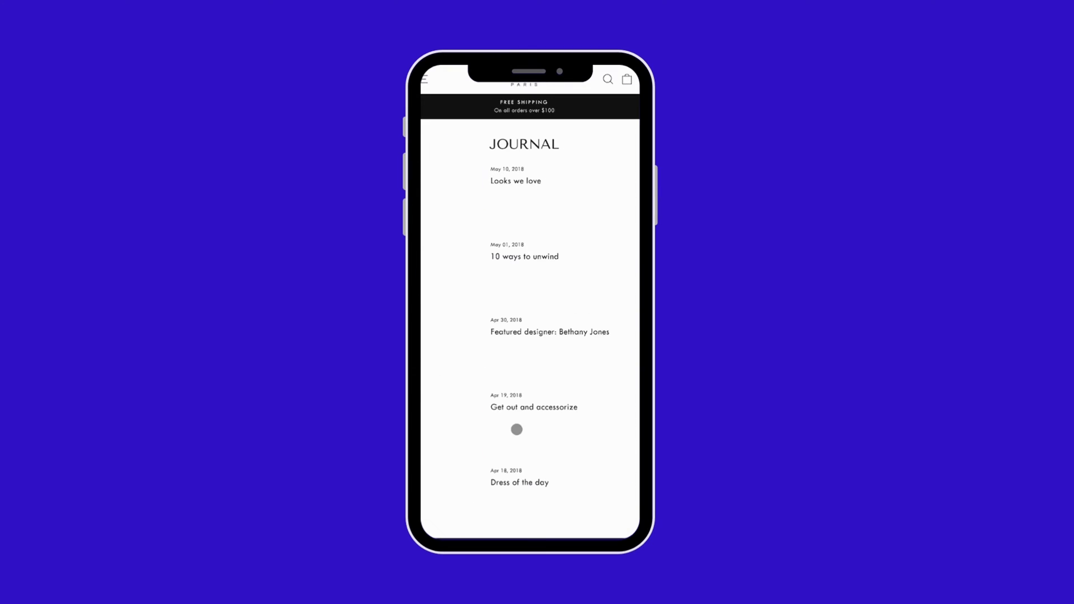
pyautogui.click(426, 80)
pyautogui.click(511, 133)
pyautogui.scroll(-3, 530, 336)
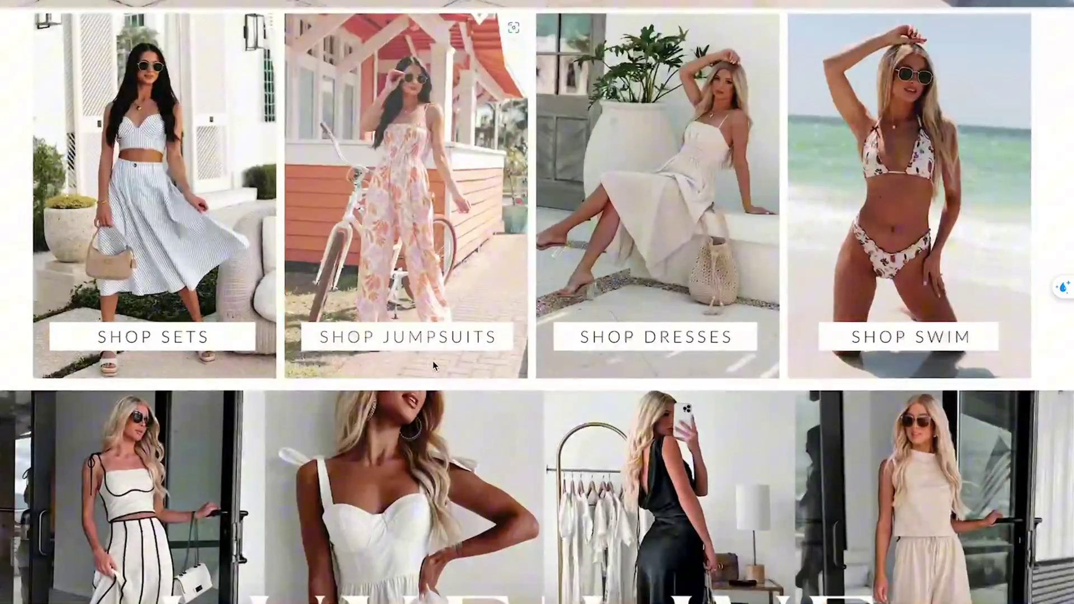
pyautogui.scroll(-10, 434, 366)
pyautogui.scroll(-10, 434, 366)
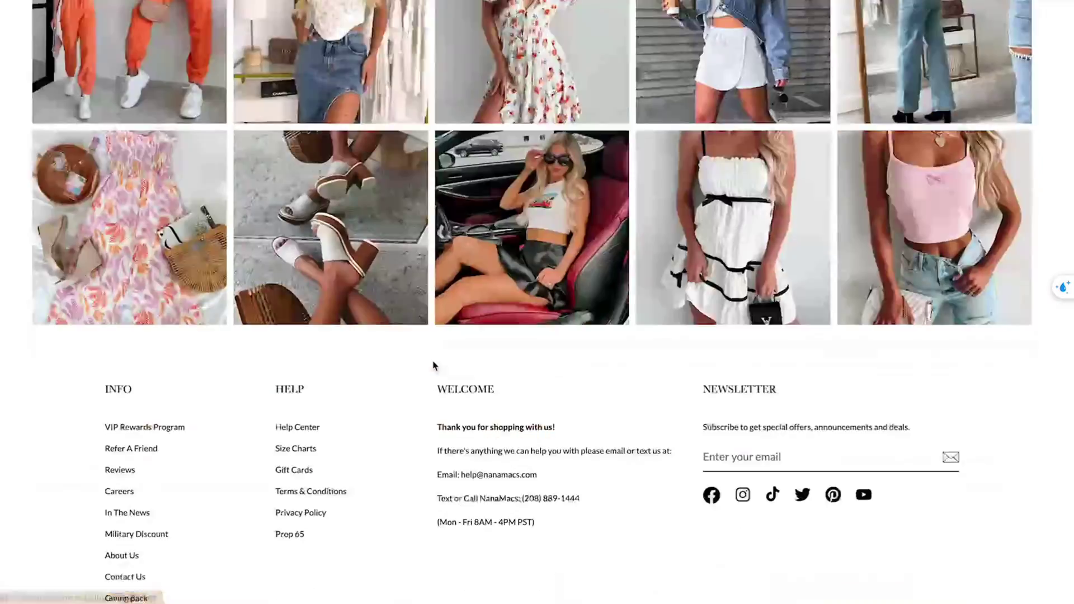
pyautogui.scroll(-5, 433, 367)
pyautogui.scroll(-3, 433, 366)
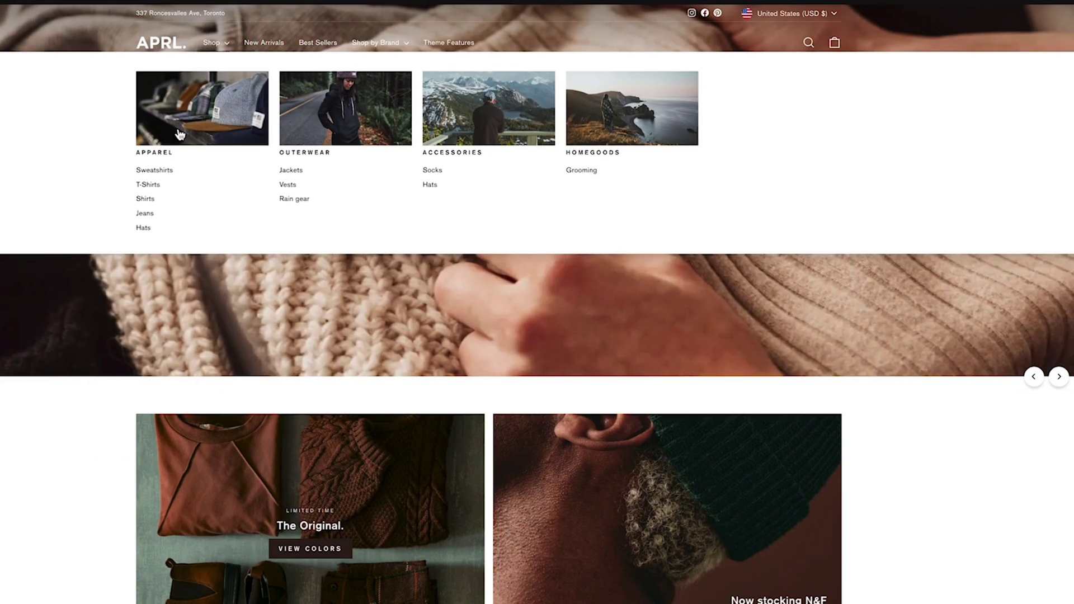
# - Browse the Muttonhead collection and the Juicy Pineapple White buttondown's photos
pyautogui.click(177, 138)
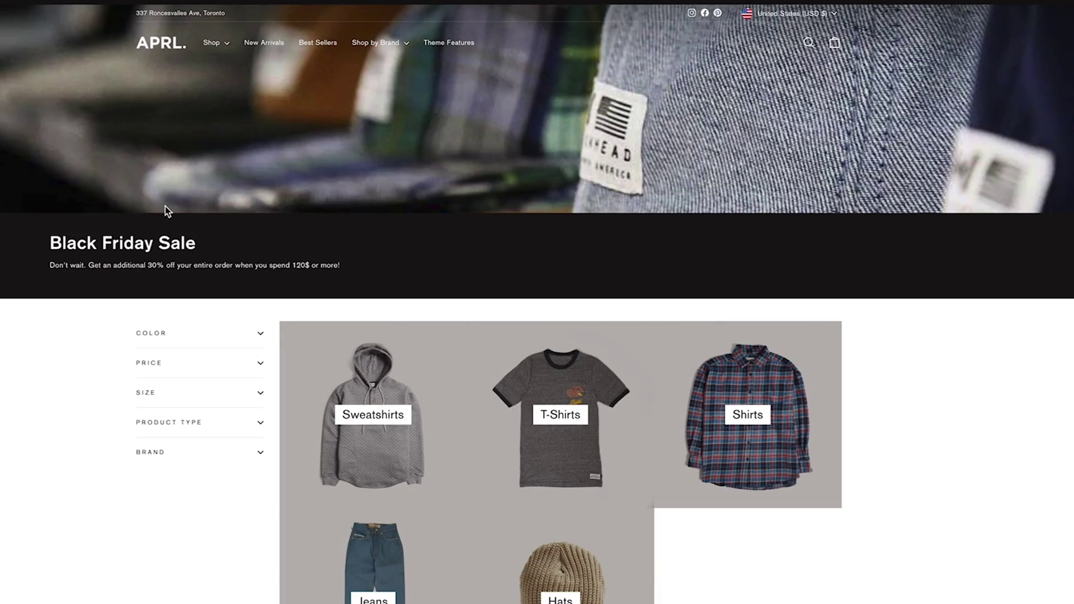
pyautogui.click(170, 43)
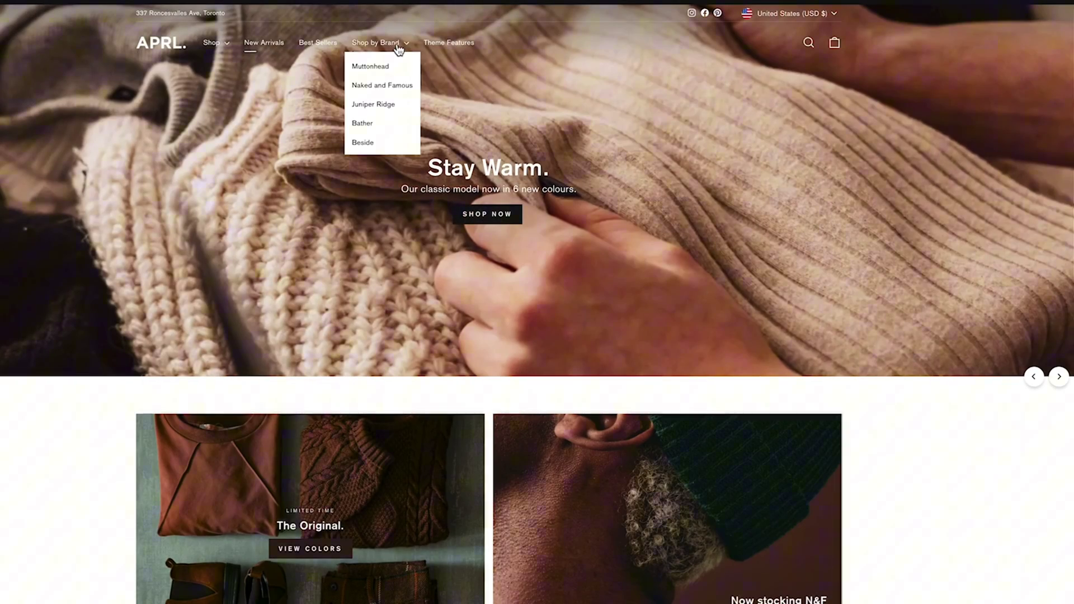
pyautogui.click(380, 75)
pyautogui.scroll(-5, 353, 203)
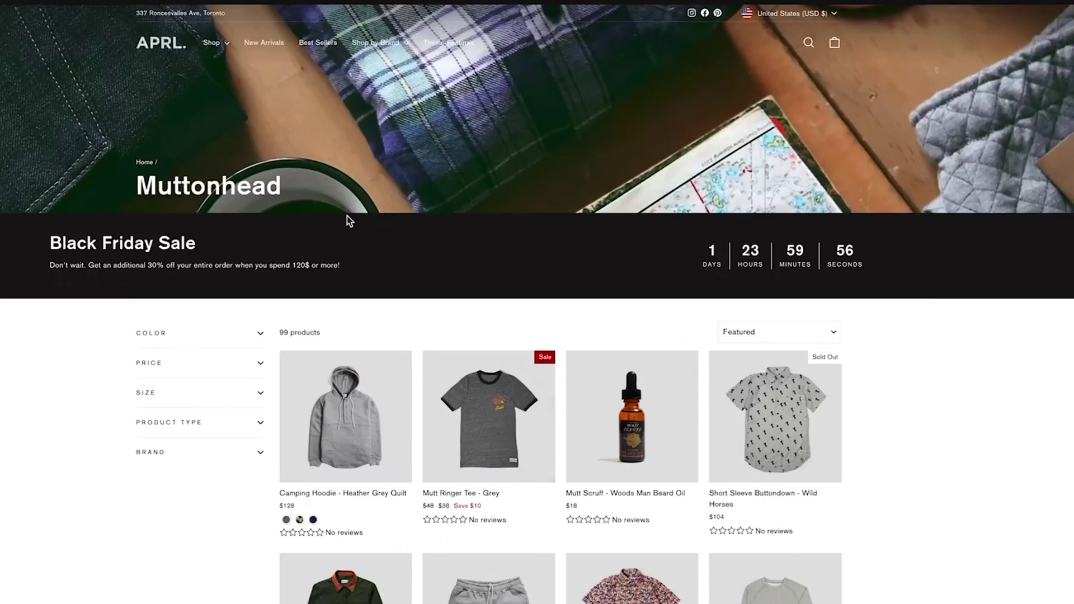
pyautogui.scroll(-5, 348, 221)
pyautogui.scroll(-3, 629, 219)
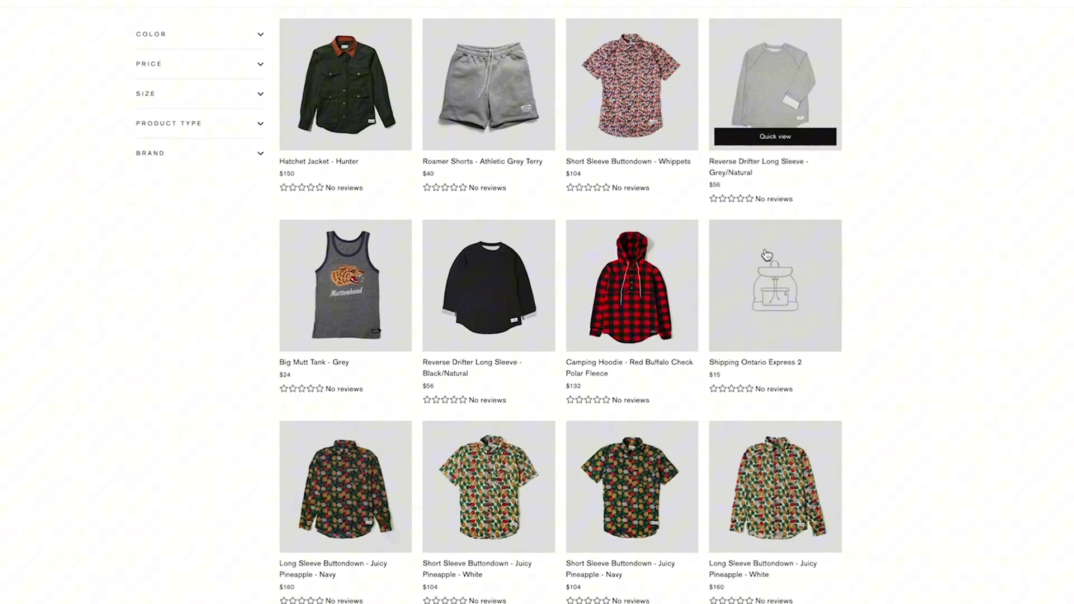
pyautogui.scroll(-3, 595, 278)
pyautogui.click(462, 364)
pyautogui.scroll(-1, 463, 364)
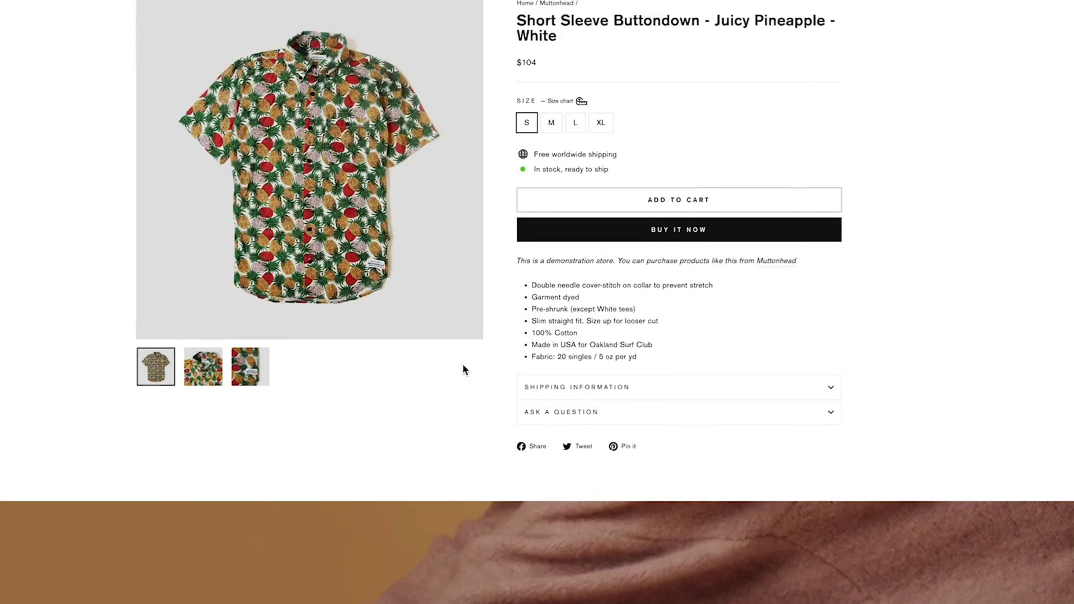
pyautogui.click(263, 373)
pyautogui.hotkey('alt', 'Left')
pyautogui.scroll(-3, 426, 311)
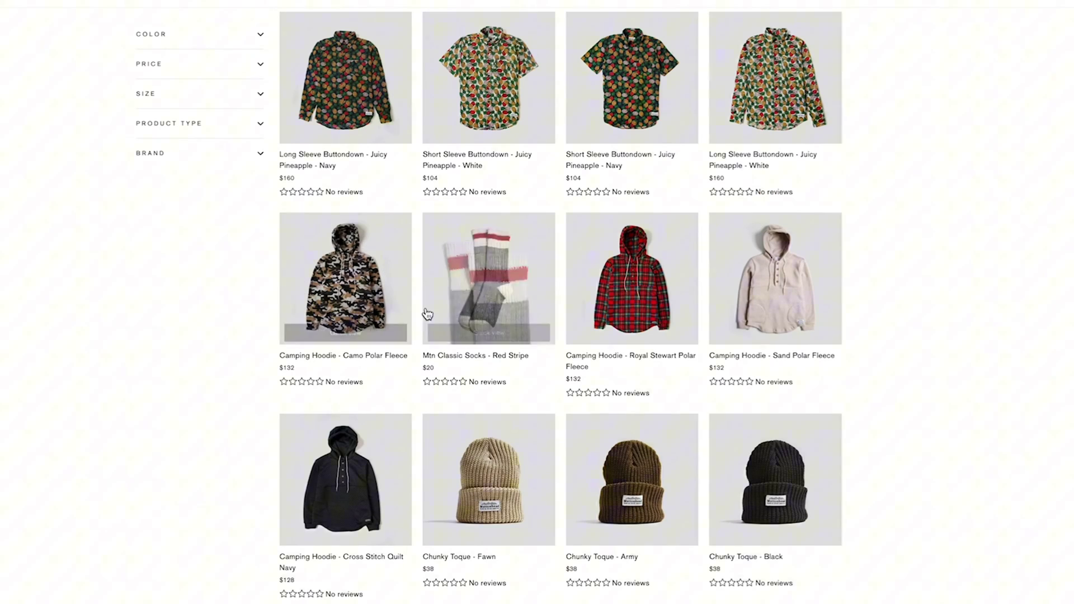
# - Preview the Chunky Toque - Fawn in size L, then open the Jeans collection
pyautogui.click(493, 532)
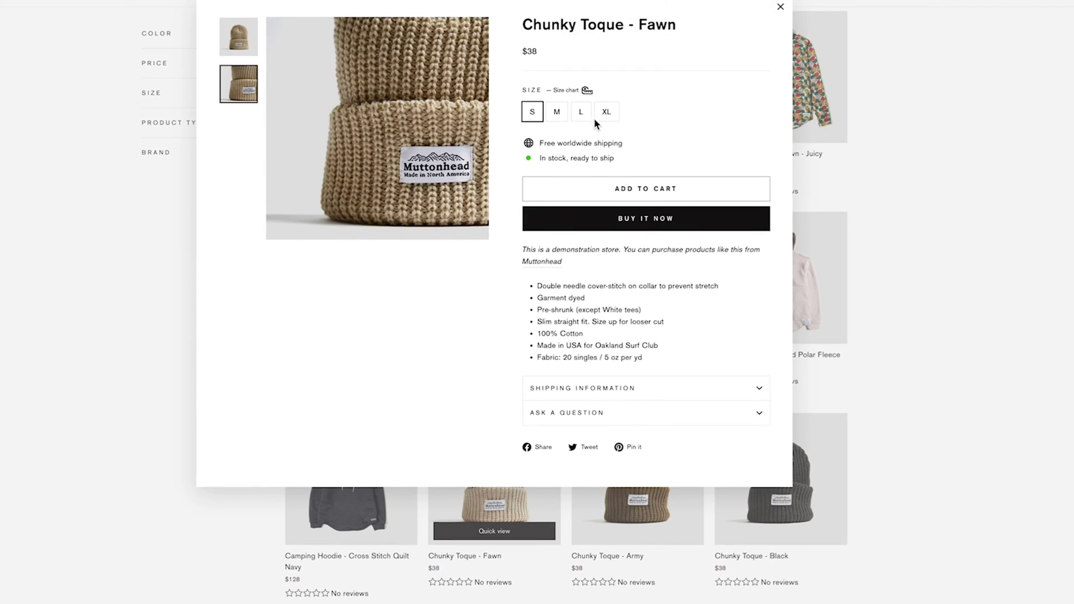
pyautogui.click(567, 90)
pyautogui.click(986, 369)
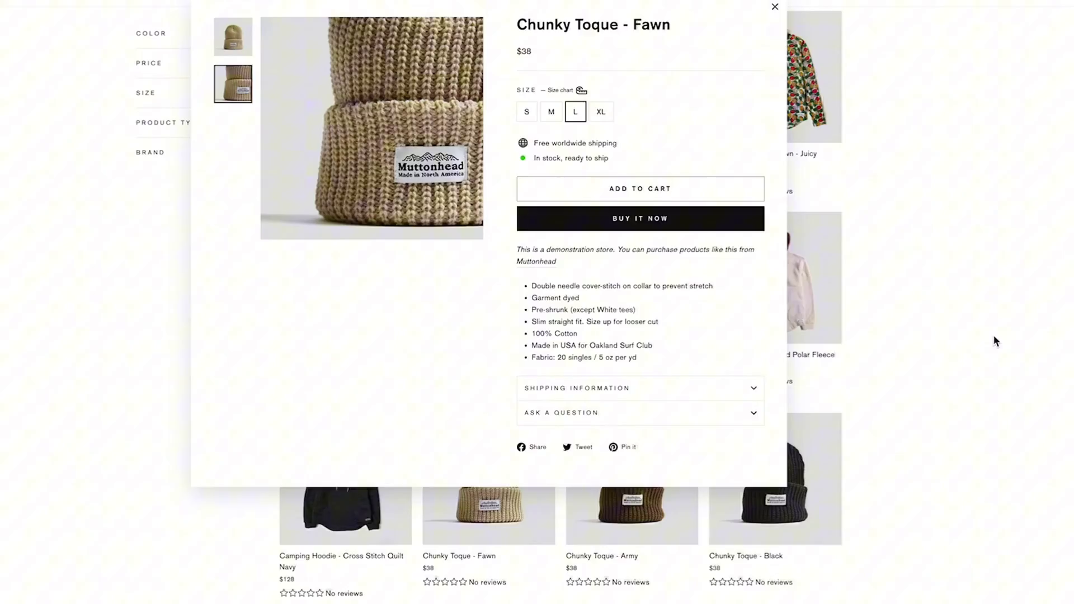
pyautogui.click(995, 341)
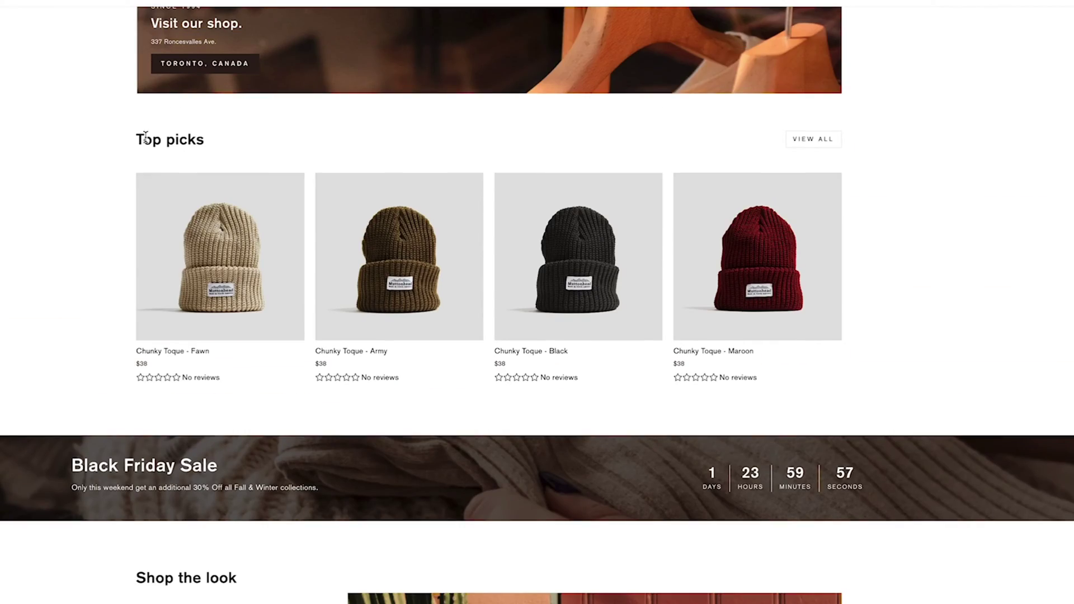
pyautogui.scroll(-3, 141, 145)
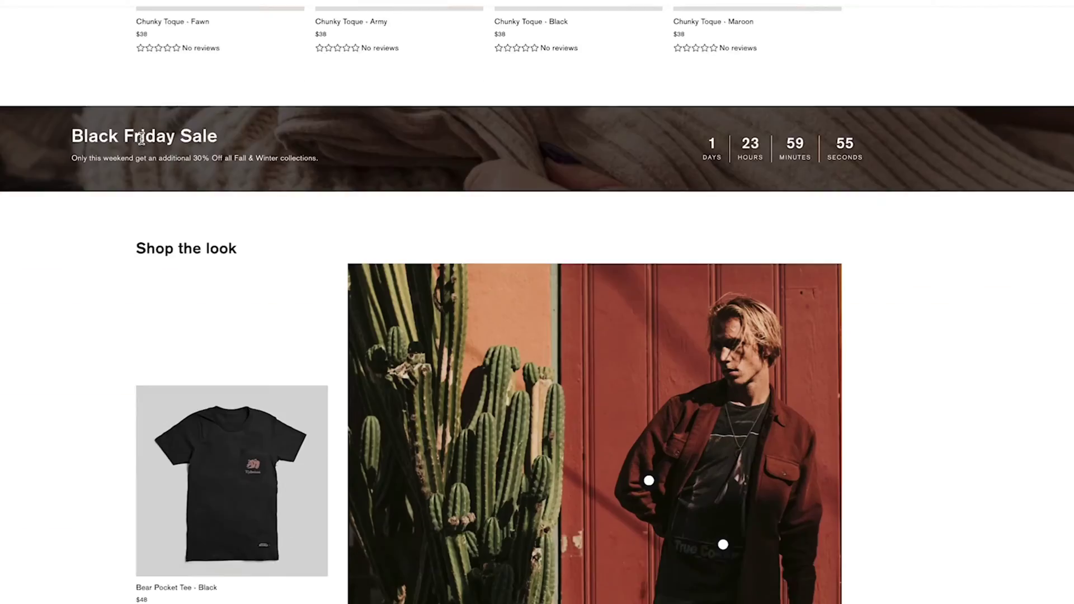
pyautogui.scroll(-2, 142, 144)
pyautogui.scroll(-5, 141, 138)
pyautogui.scroll(-1, 167, 101)
pyautogui.scroll(-5, 193, 67)
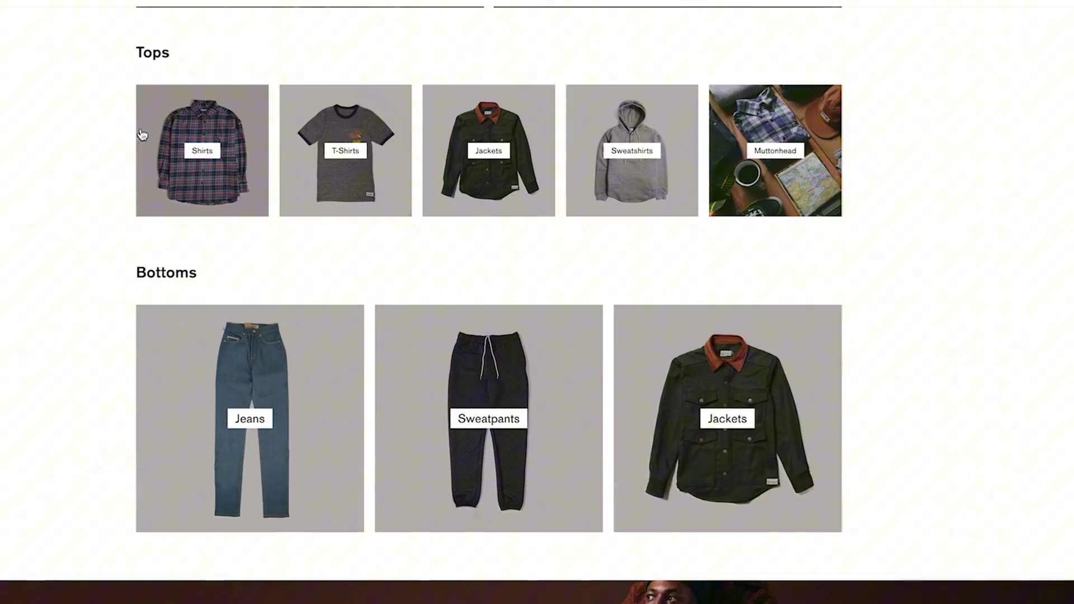
pyautogui.doubleClick(200, 54)
pyautogui.scroll(-2, 138, 270)
pyautogui.click(294, 271)
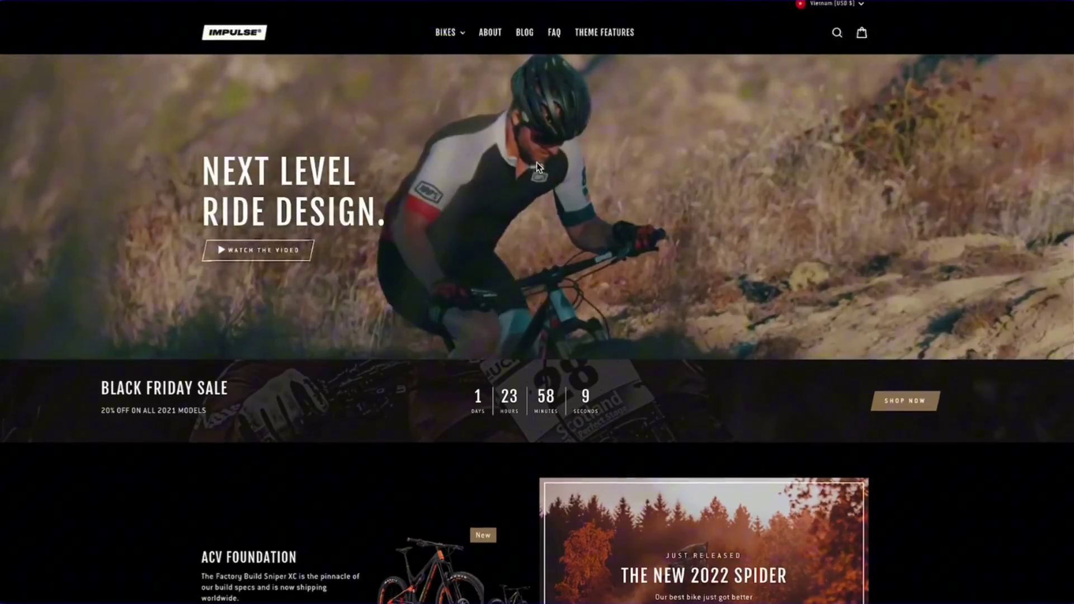
pyautogui.scroll(-1, 535, 162)
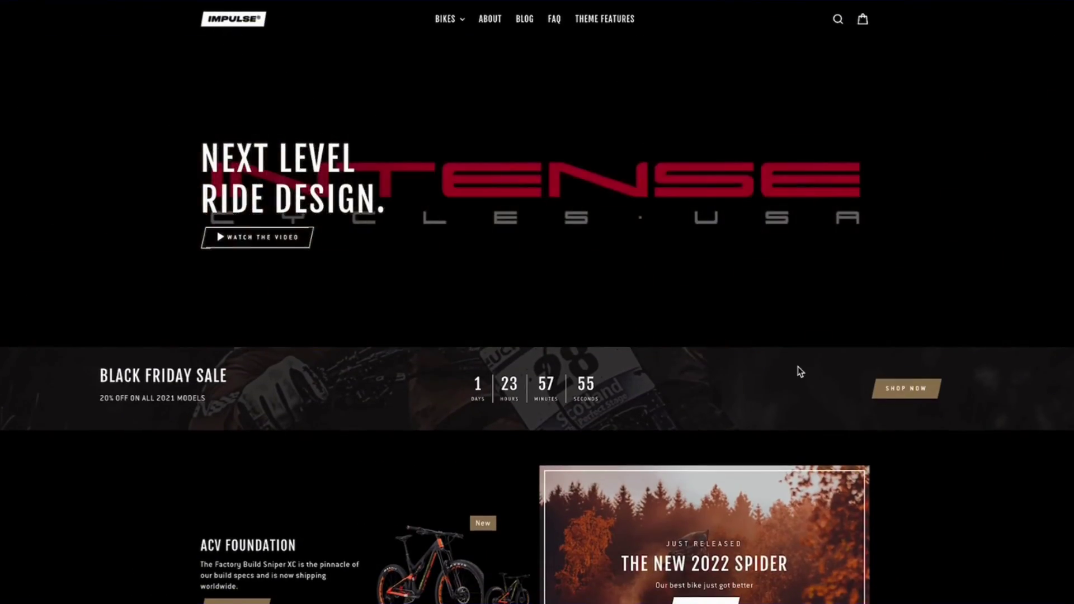
pyautogui.scroll(-4, 797, 372)
pyautogui.scroll(1, 798, 371)
pyautogui.moveTo(202, 227); pyautogui.dragTo(294, 243)
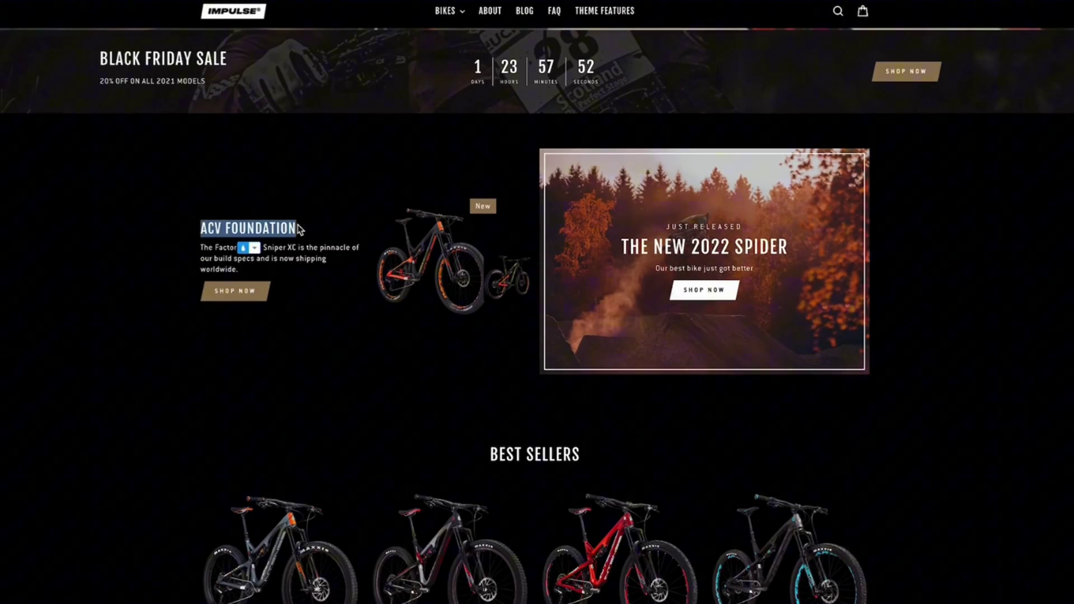
# - Quick view the Primer Elite Build's photos and Red/Black colours, then close it
pyautogui.click(332, 272)
pyautogui.scroll(-1, 332, 271)
pyautogui.scroll(-2, 333, 271)
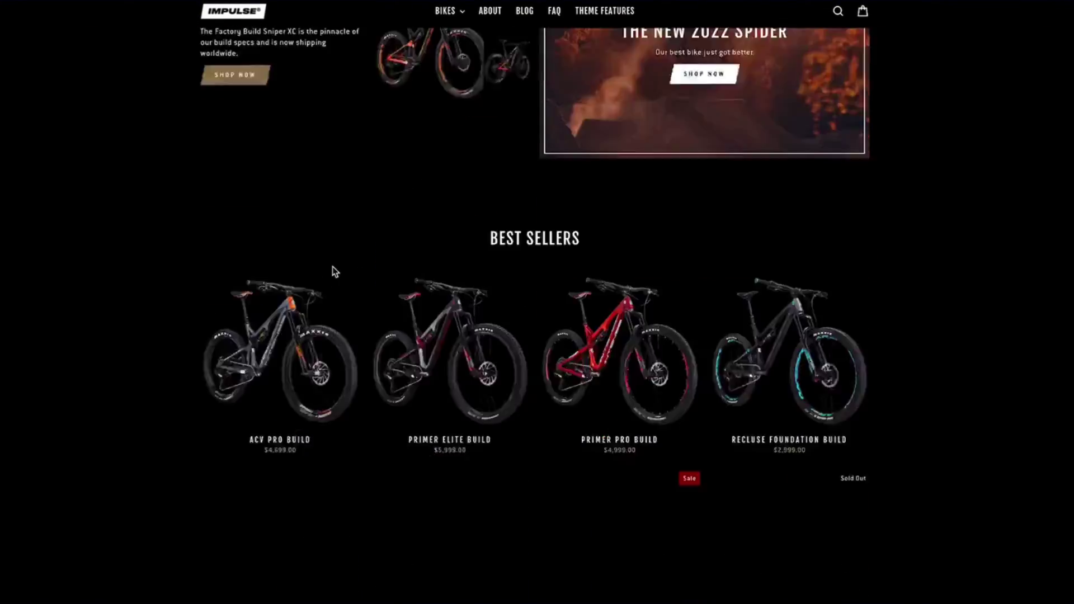
pyautogui.scroll(-3, 332, 271)
pyautogui.scroll(-4, 332, 271)
pyautogui.scroll(-2, 334, 342)
pyautogui.scroll(-4, 333, 341)
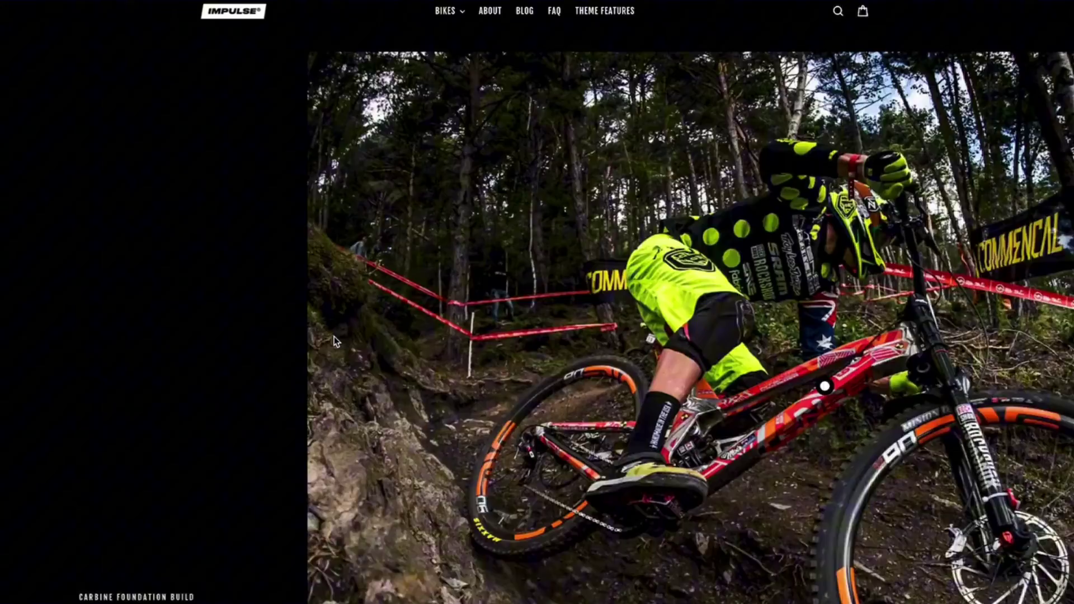
pyautogui.scroll(-3, 334, 342)
pyautogui.scroll(-1, 505, 160)
pyautogui.scroll(-3, 505, 156)
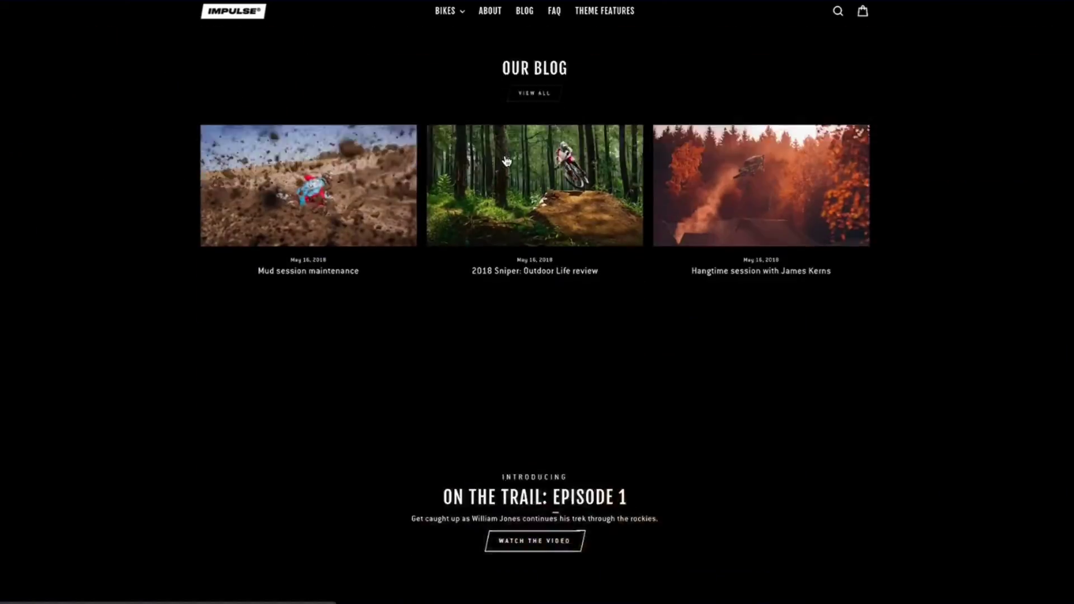
pyautogui.scroll(-3, 505, 155)
pyautogui.scroll(-1, 506, 156)
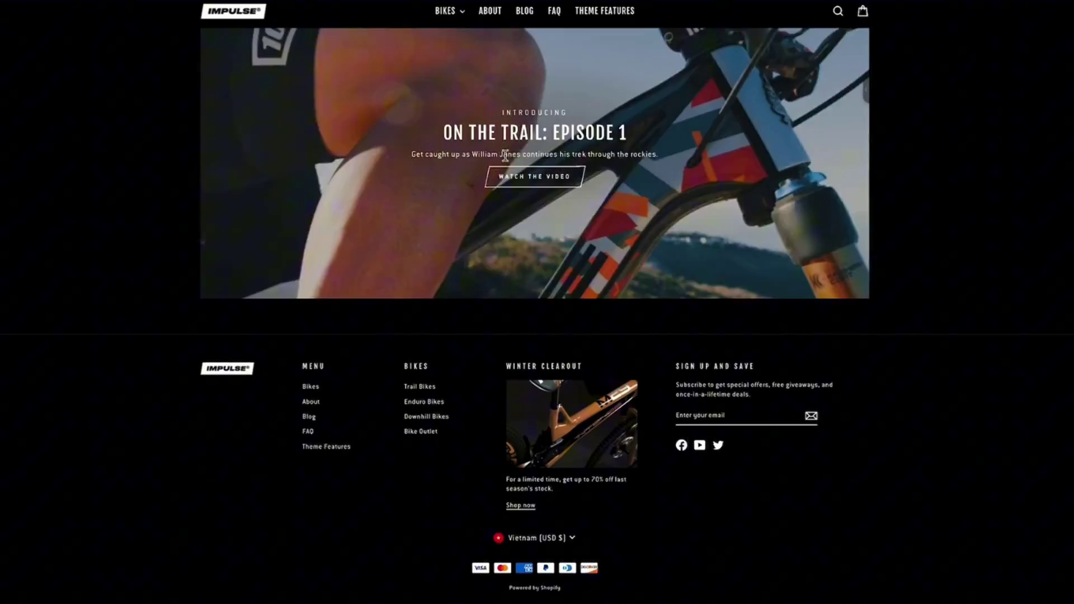
pyautogui.scroll(-1, 505, 156)
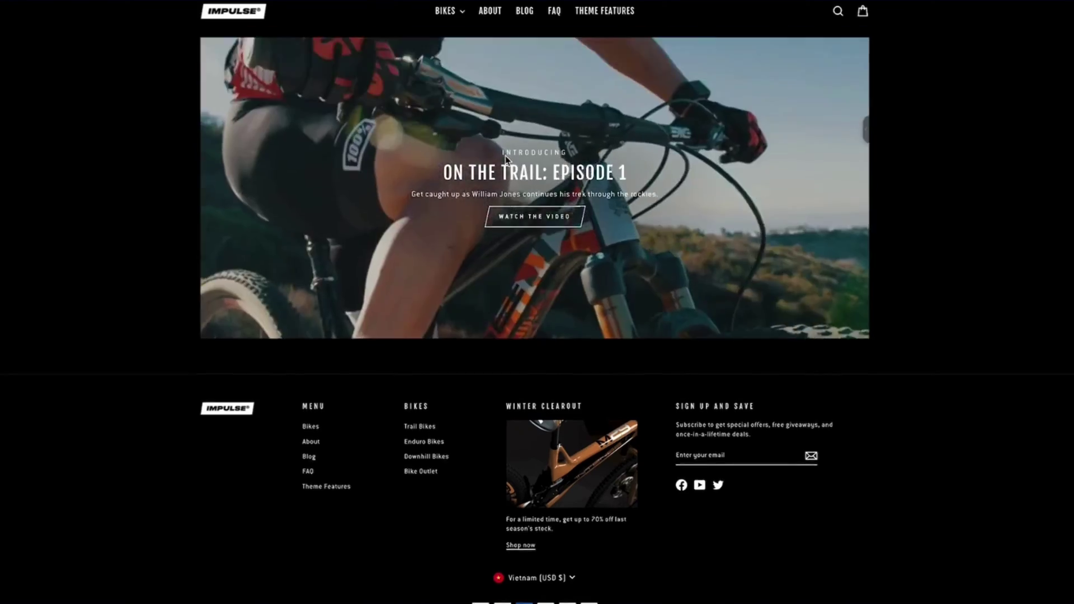
pyautogui.scroll(6, 505, 155)
pyautogui.scroll(3, 505, 156)
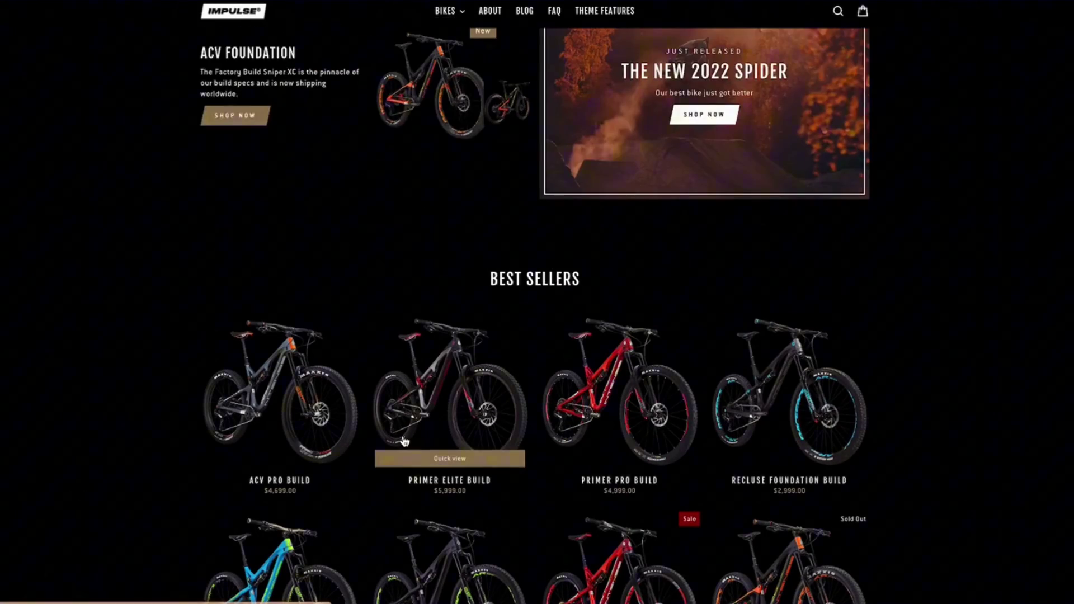
pyautogui.click(450, 465)
pyautogui.click(300, 101)
pyautogui.click(298, 186)
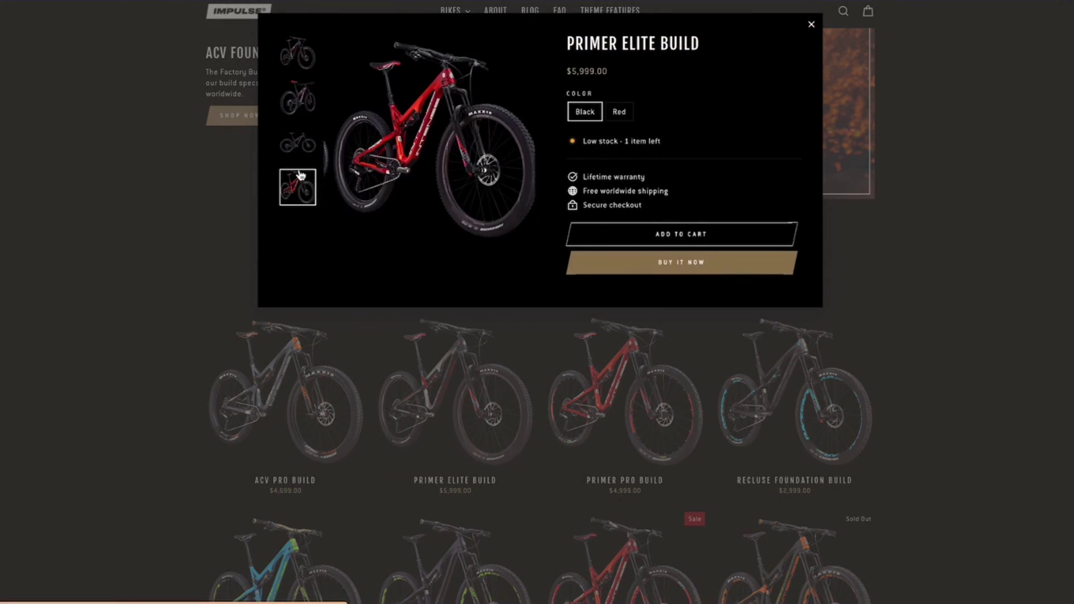
pyautogui.click(586, 118)
pyautogui.click(619, 117)
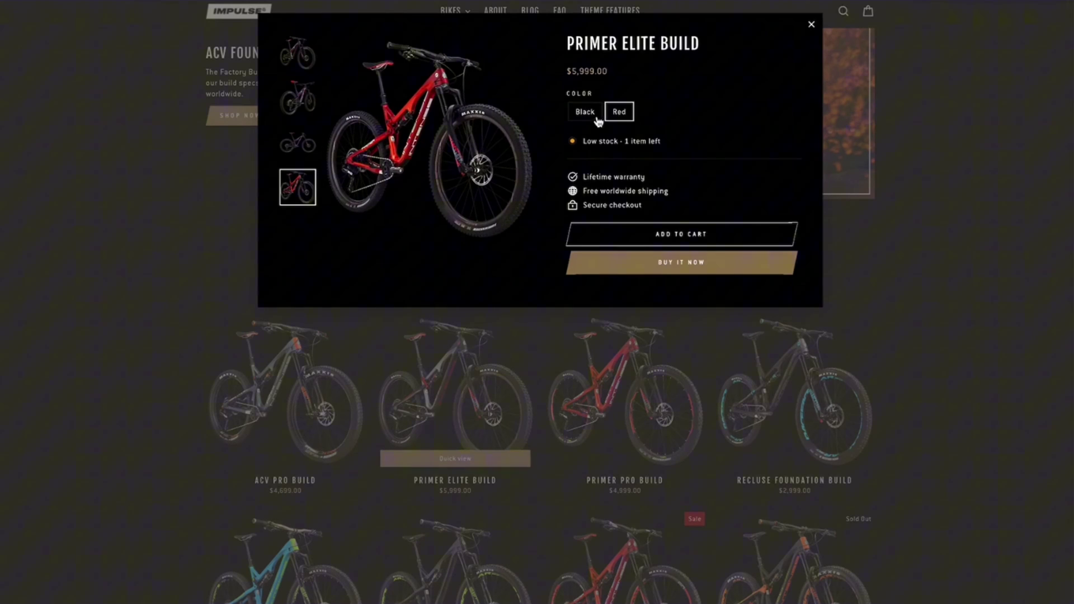
pyautogui.click(585, 112)
pyautogui.click(858, 137)
pyautogui.moveTo(450, 11)
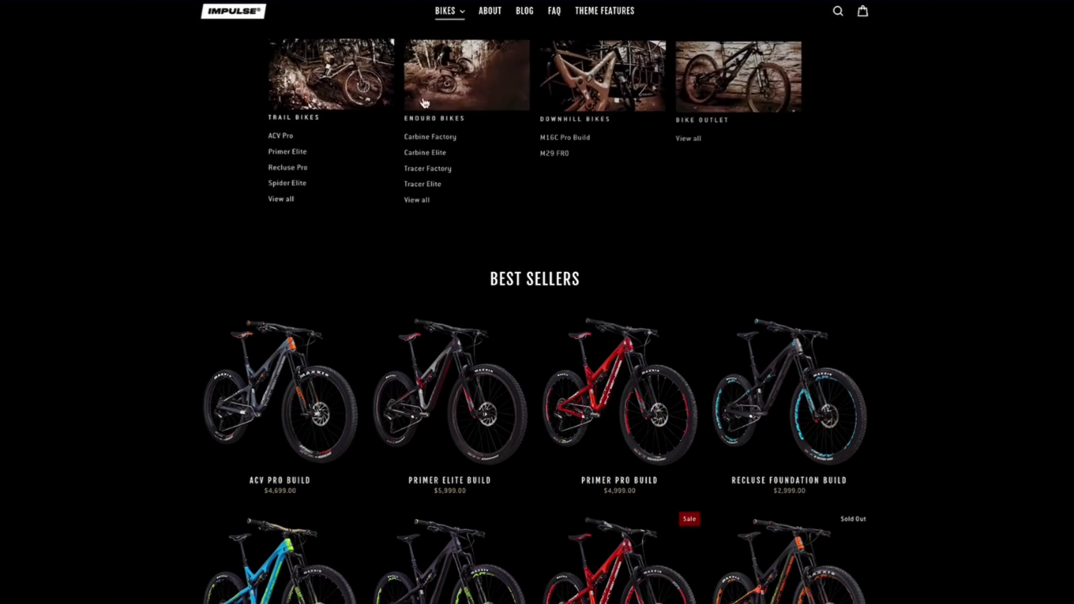
# - Try the joggers in Ash Mocha and Light Orange, then view the Kisses From Cabo jumpsuit
pyautogui.click(433, 149)
pyautogui.scroll(-3, 440, 267)
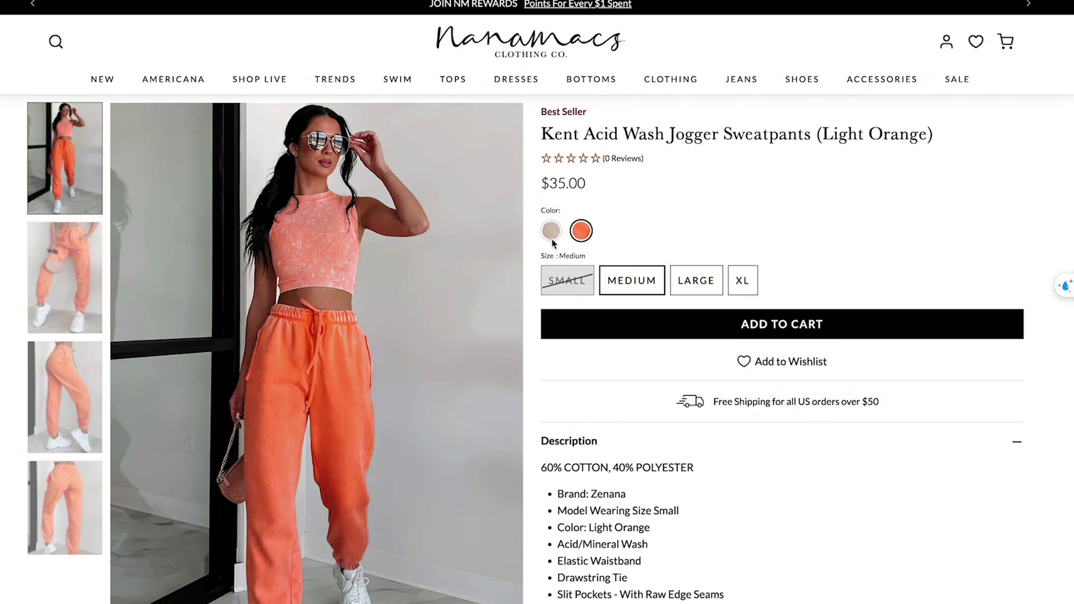
pyautogui.click(551, 235)
pyautogui.click(579, 192)
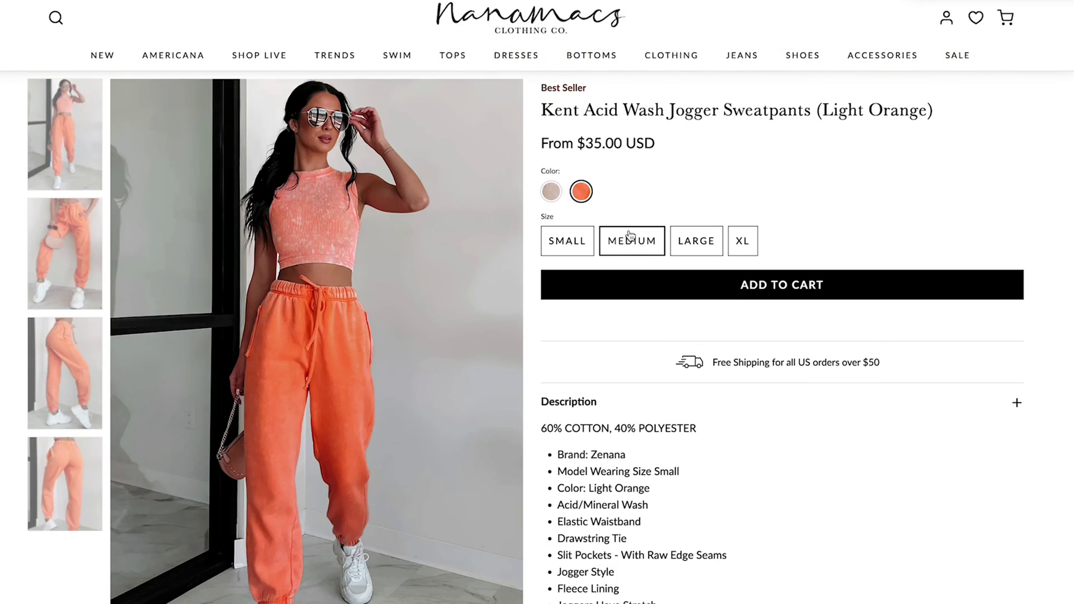
pyautogui.scroll(-10, 629, 235)
pyautogui.scroll(2, 628, 218)
pyautogui.scroll(2, 624, 184)
pyautogui.click(625, 184)
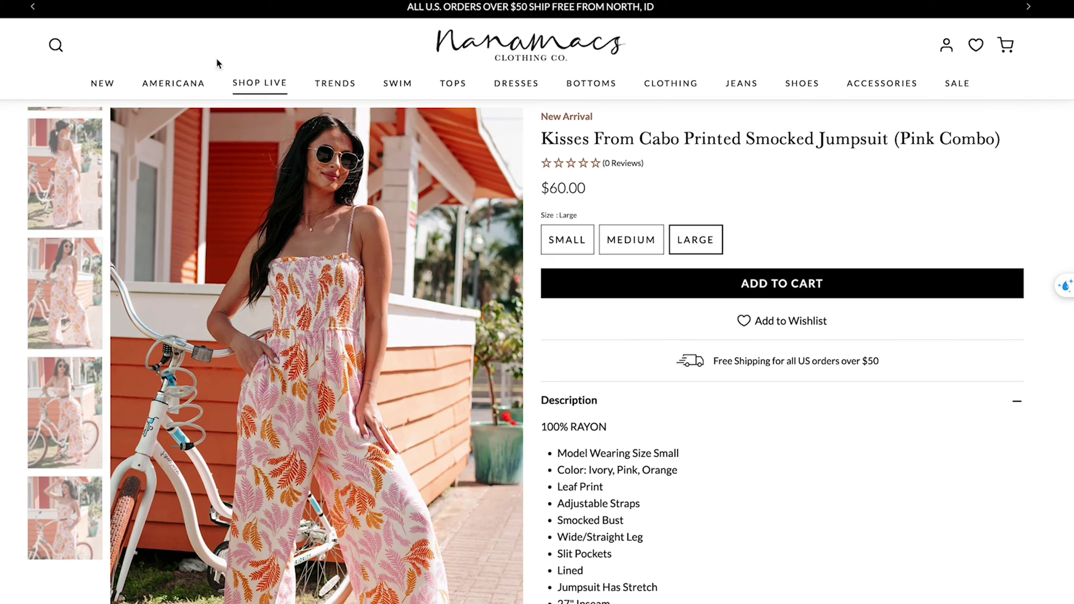
pyautogui.scroll(-10, 456, 307)
pyautogui.scroll(2, 453, 308)
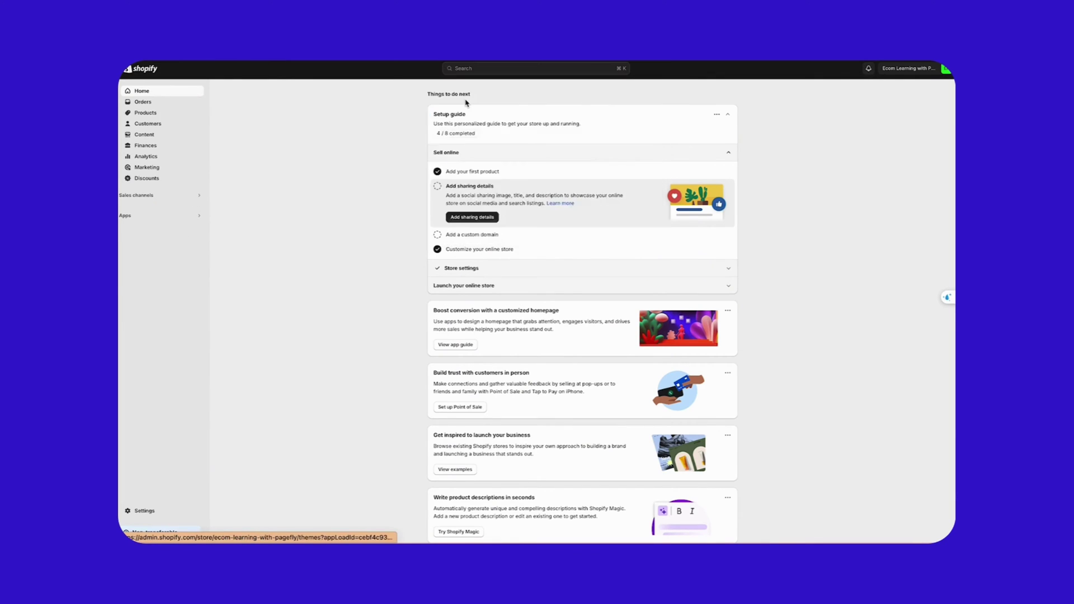
pyautogui.scroll(-3, 380, 274)
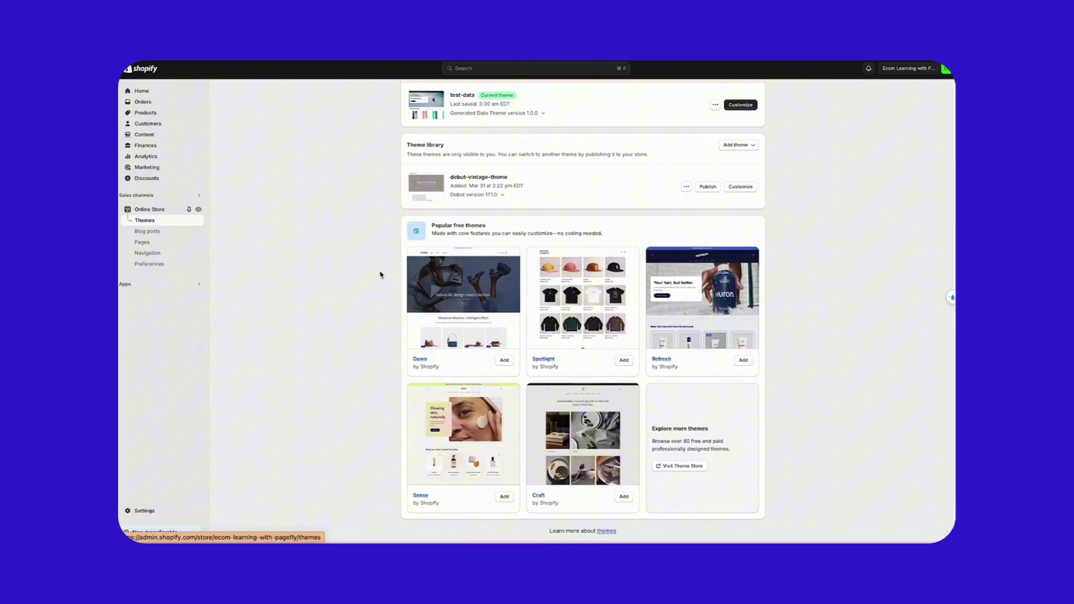
# - Filter the Theme Store to paid themes and start a free Impulse trial
pyautogui.click(697, 467)
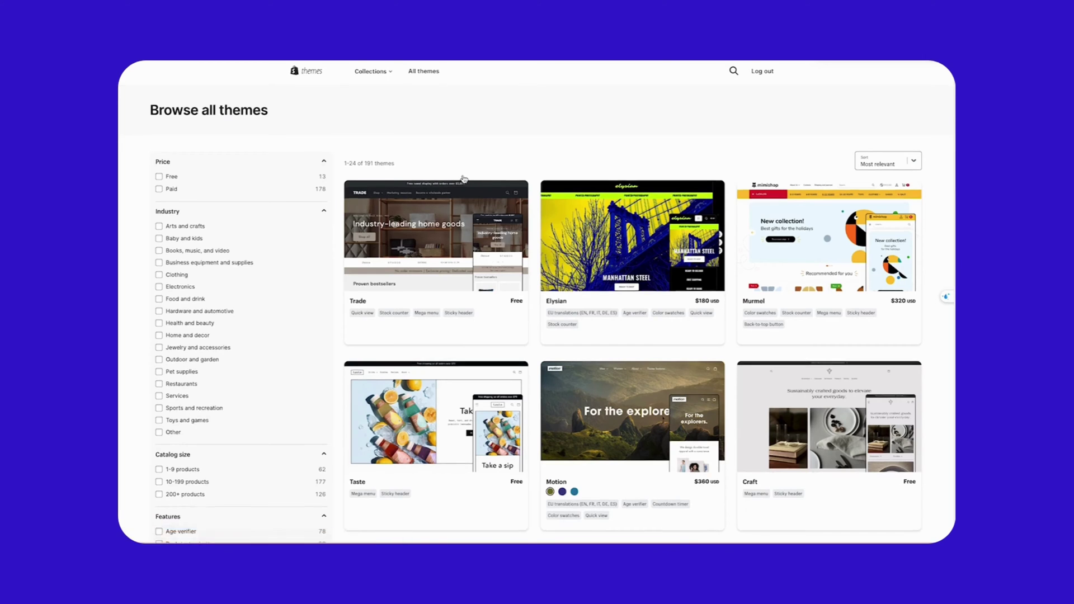
pyautogui.click(159, 143)
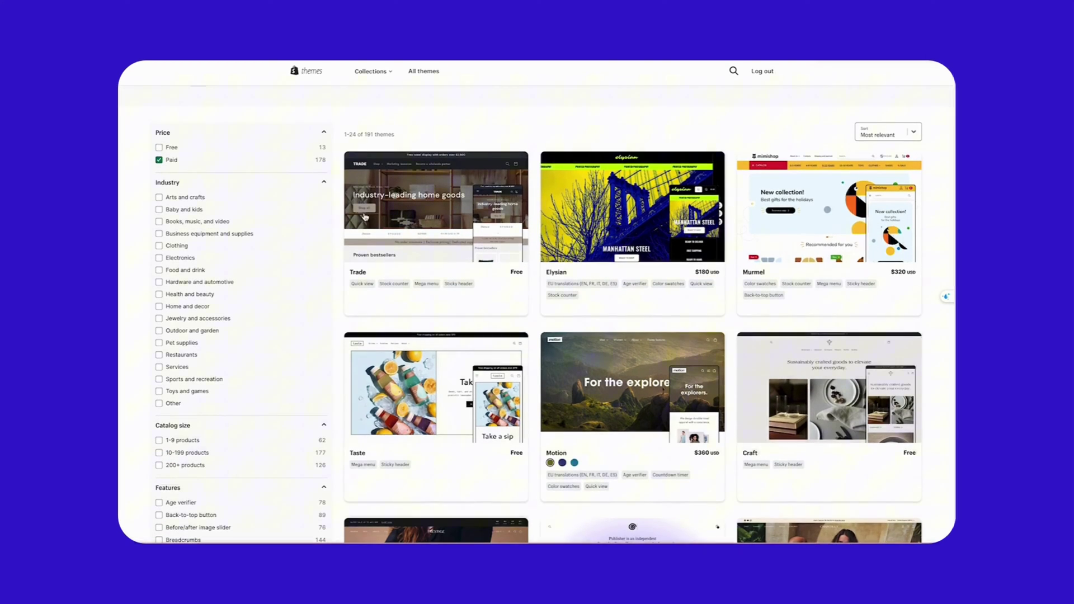
pyautogui.click(754, 227)
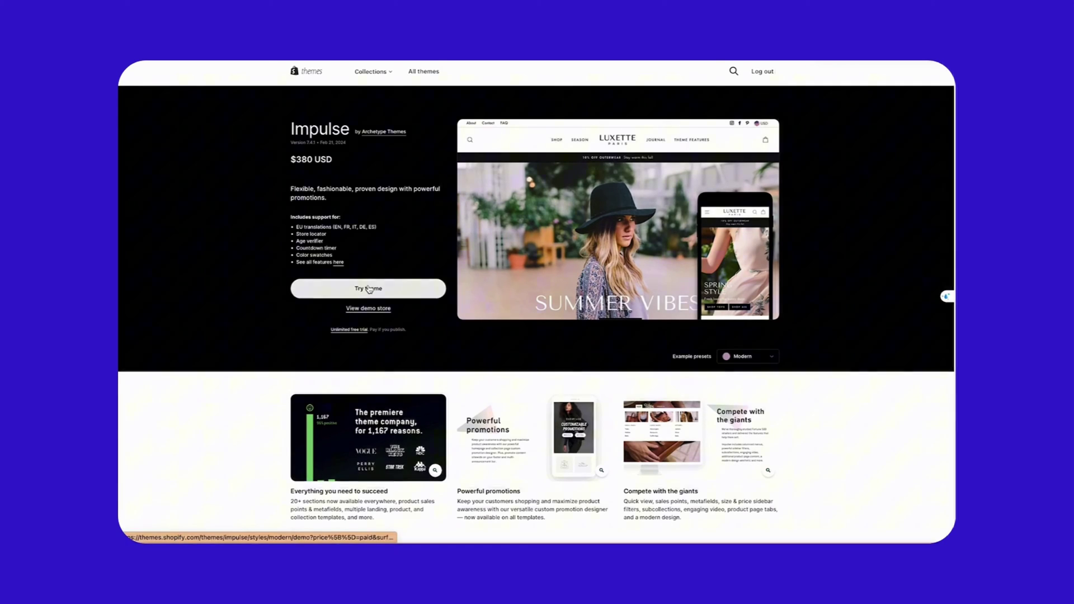
pyautogui.click(369, 289)
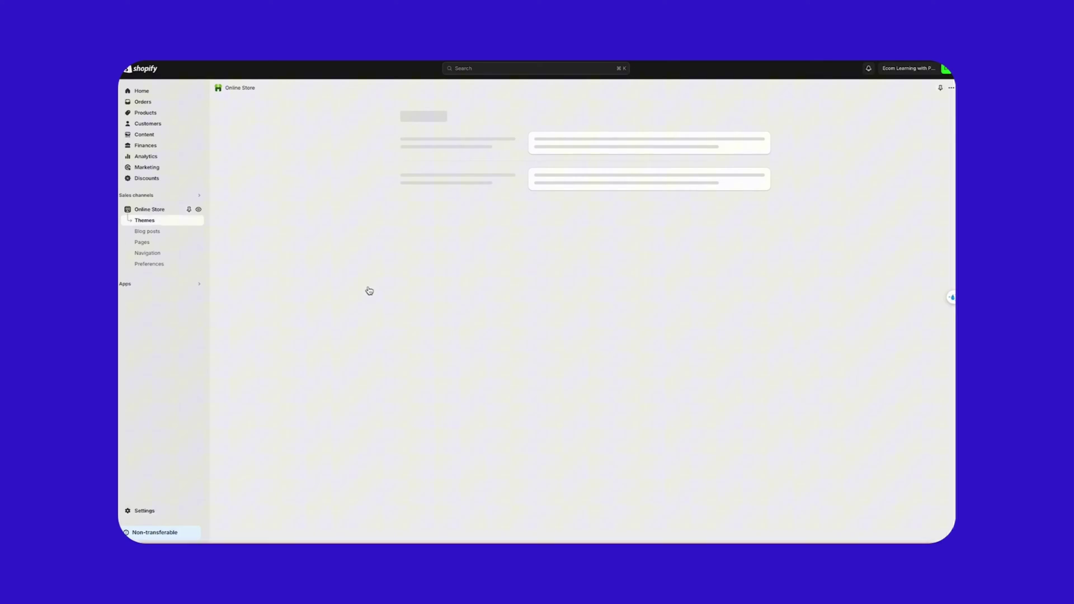
pyautogui.scroll(-3, 492, 364)
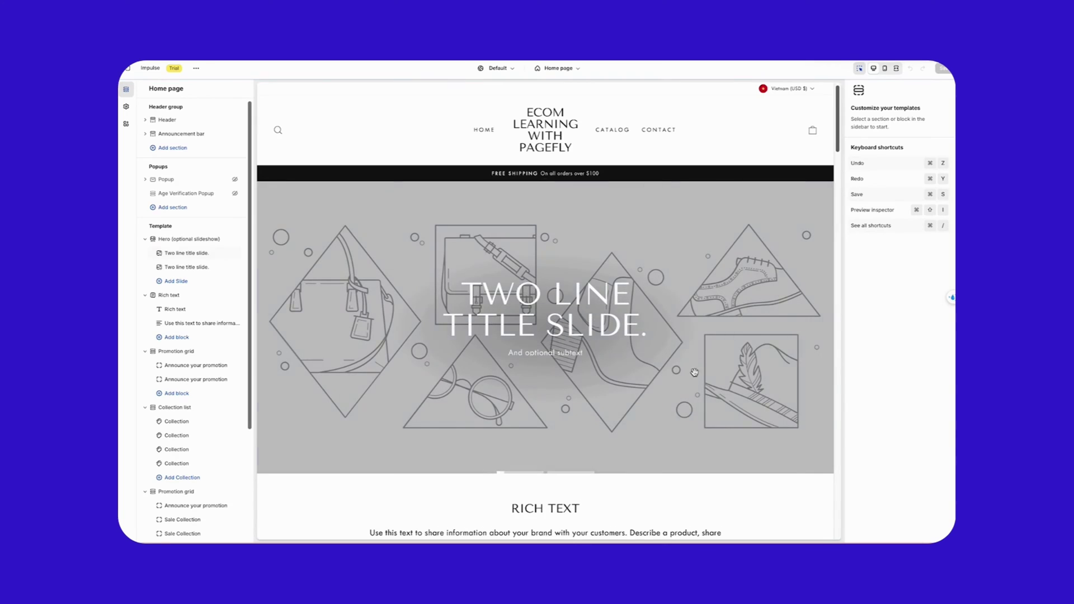
pyautogui.scroll(-5, 655, 402)
pyautogui.scroll(5, 654, 403)
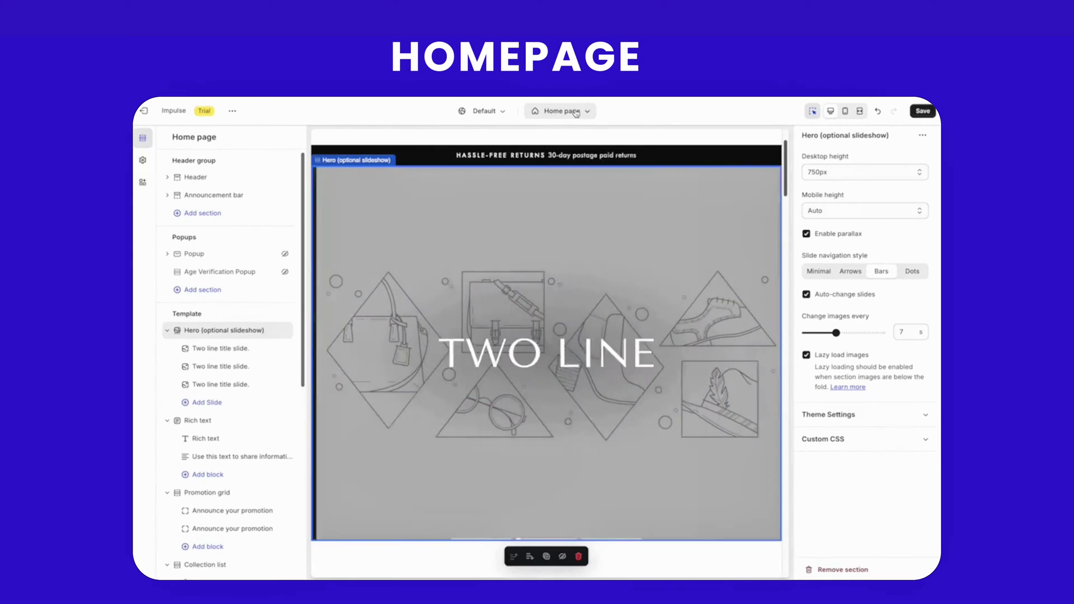
# - Replace the header's text logo with the Lein Clothing Store logo image
pyautogui.click(575, 112)
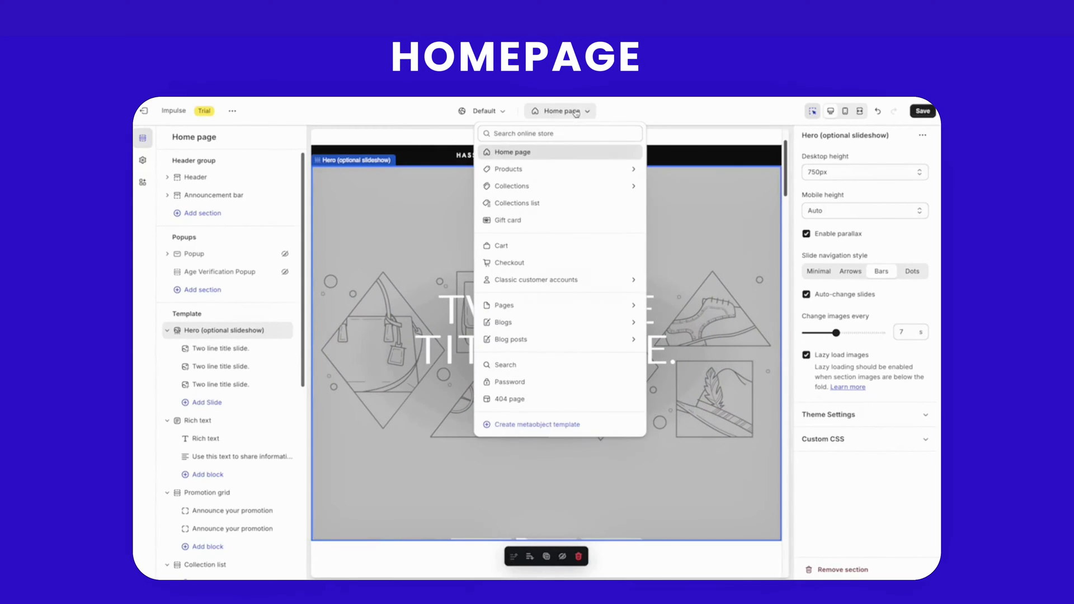
pyautogui.click(543, 154)
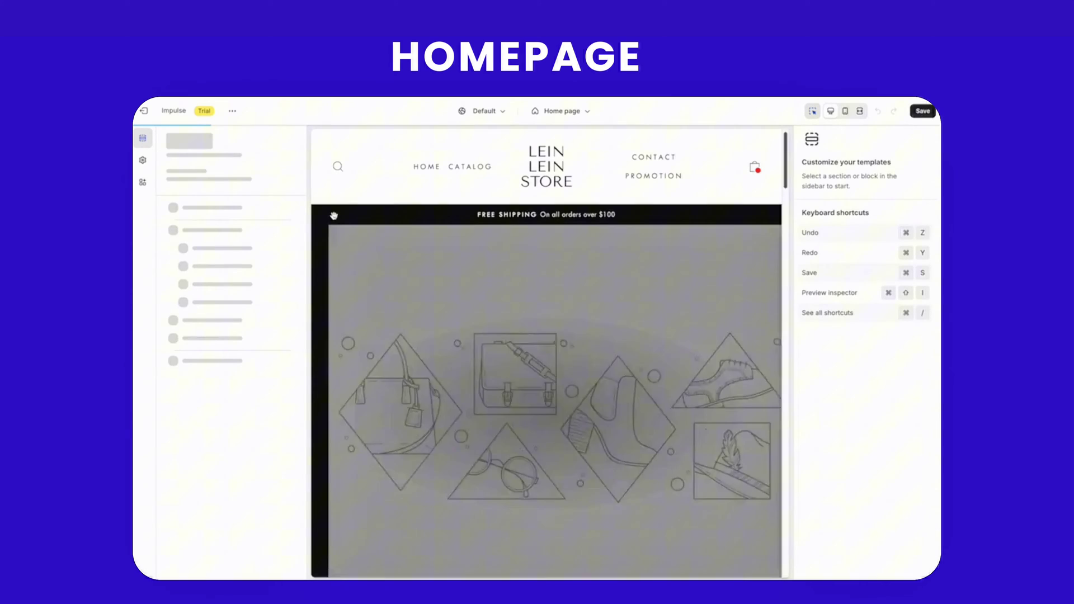
pyautogui.click(195, 177)
pyautogui.click(214, 196)
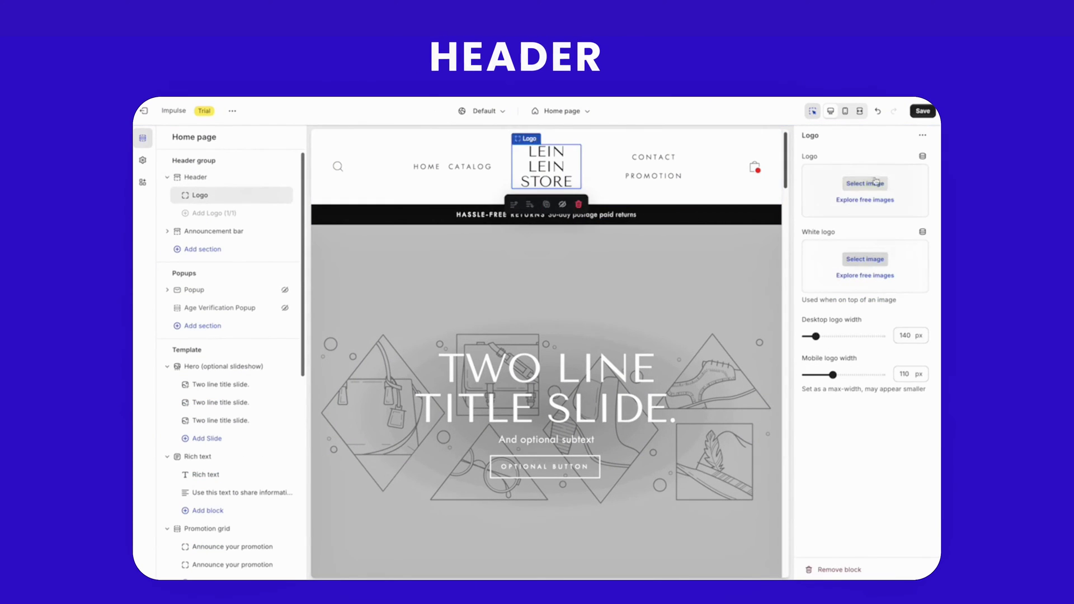
pyautogui.click(860, 184)
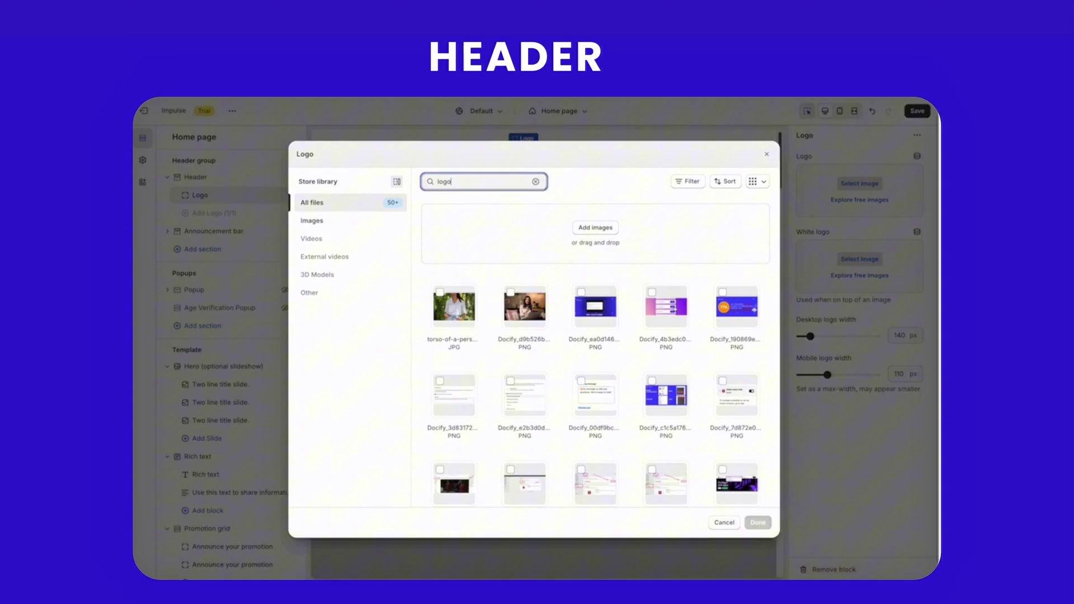
pyautogui.click(452, 309)
pyautogui.click(758, 522)
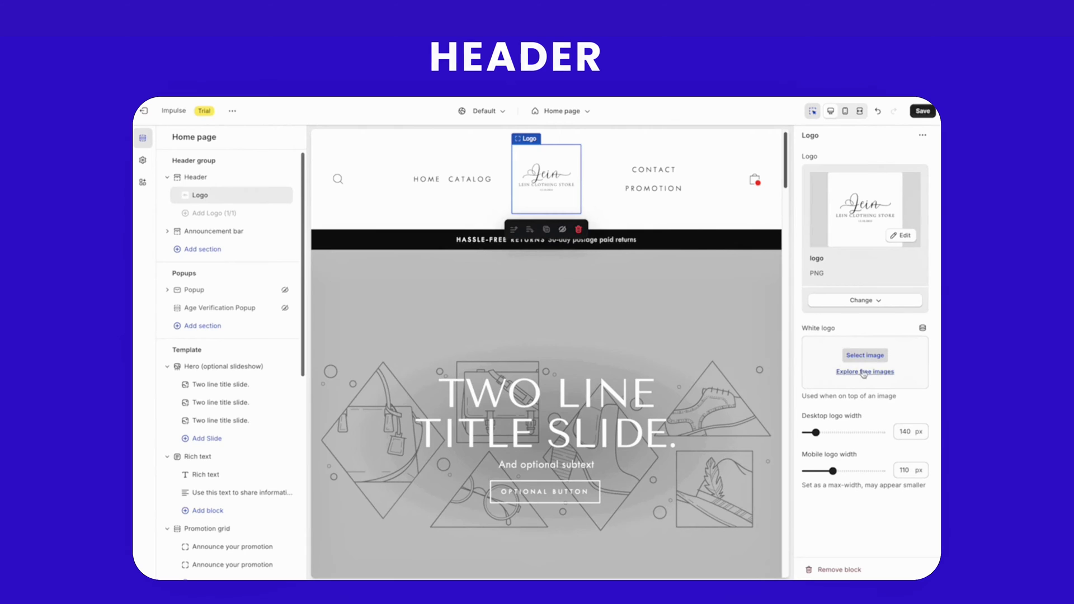
# - Set the desktop logo width to 120 px and enable mega menu images
pyautogui.moveTo(815, 431); pyautogui.dragTo(846, 432)
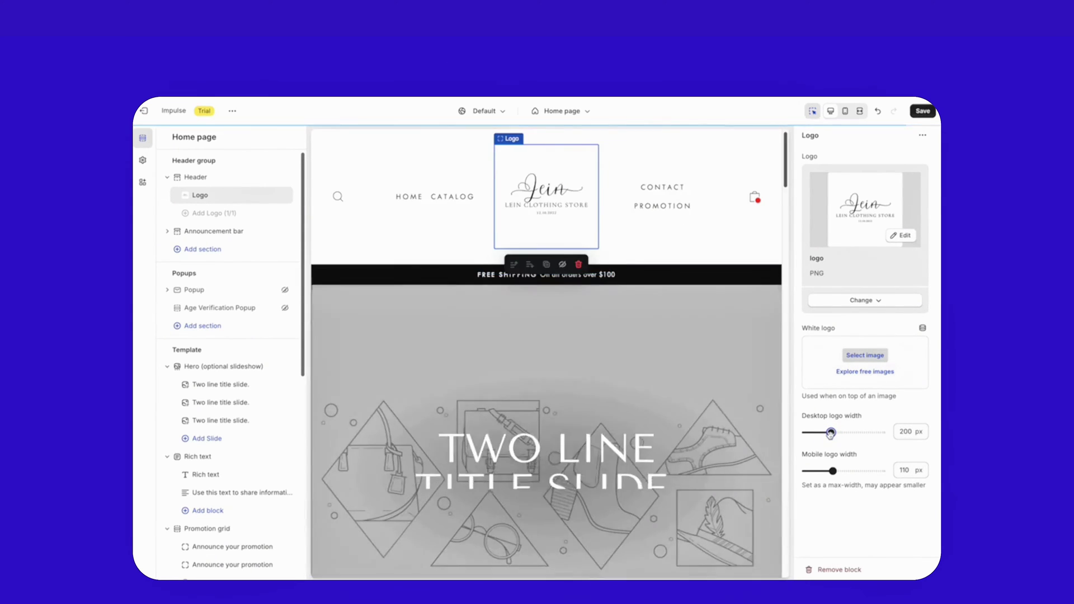
pyautogui.moveTo(833, 432); pyautogui.dragTo(810, 432)
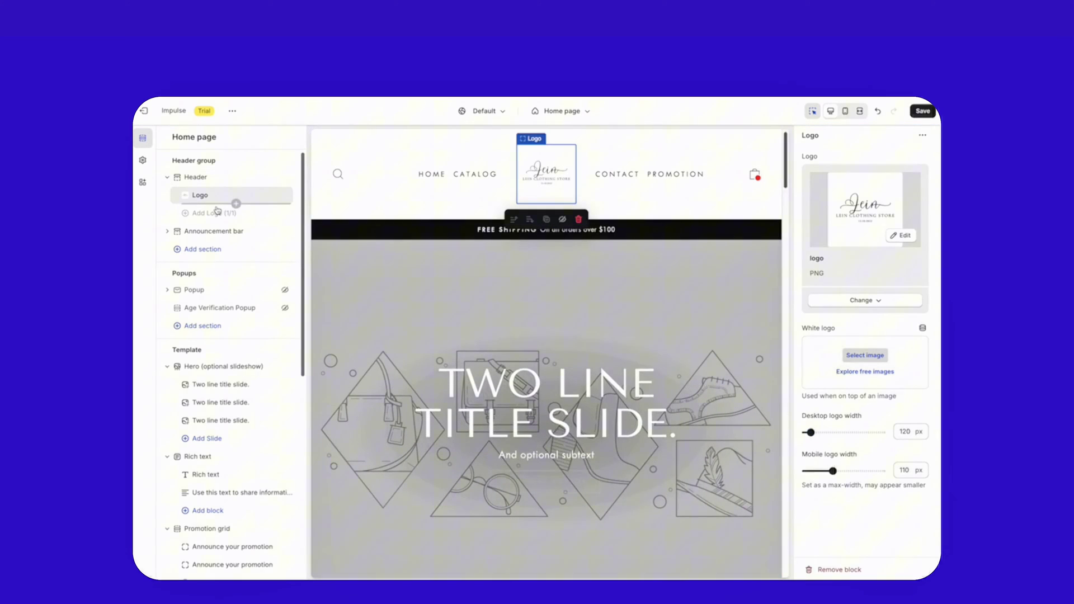
pyautogui.click(195, 177)
pyautogui.click(832, 225)
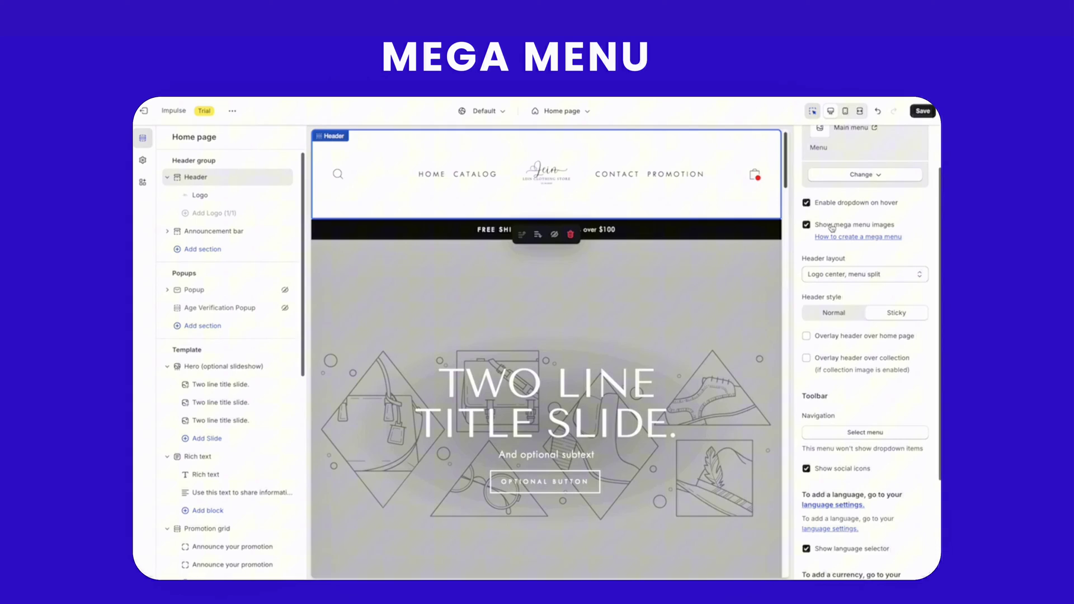
pyautogui.scroll(-1, 836, 260)
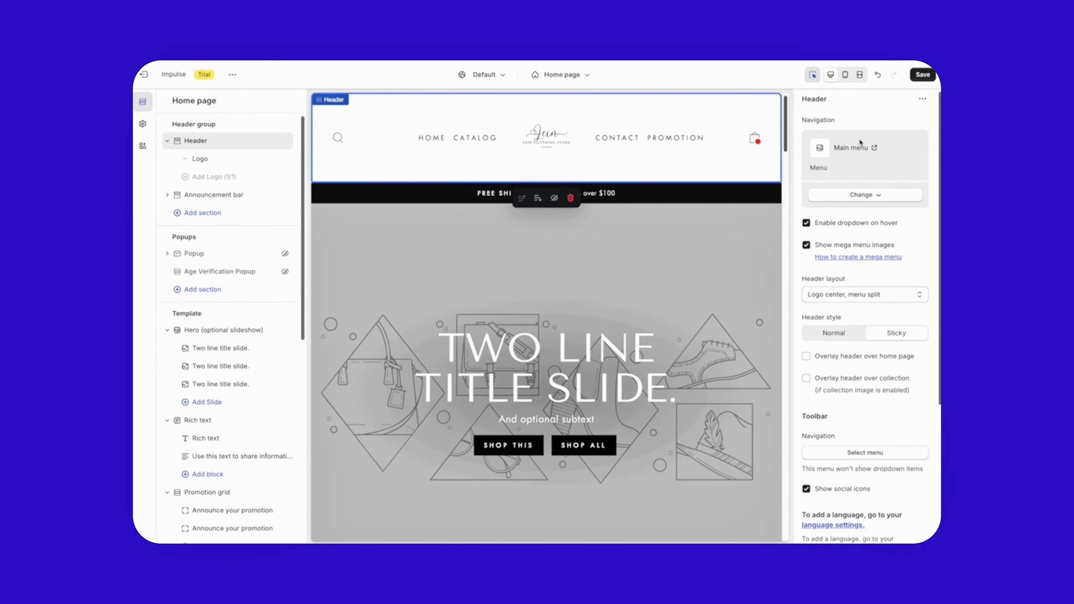
# - Check the header's Main menu navigation, then select the announcement bar section
pyautogui.doubleClick(862, 148)
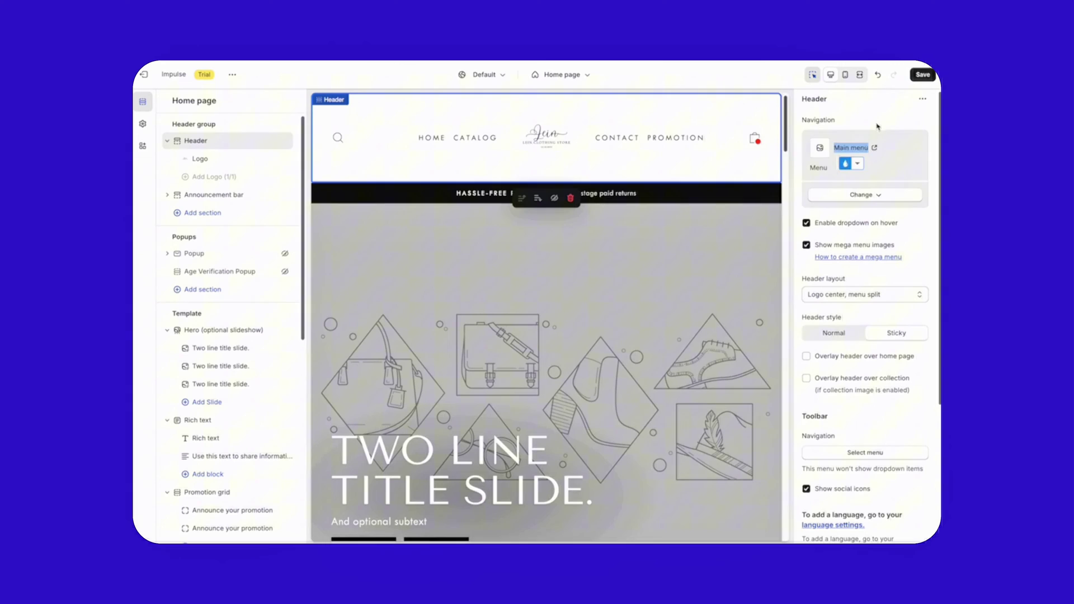
pyautogui.click(879, 128)
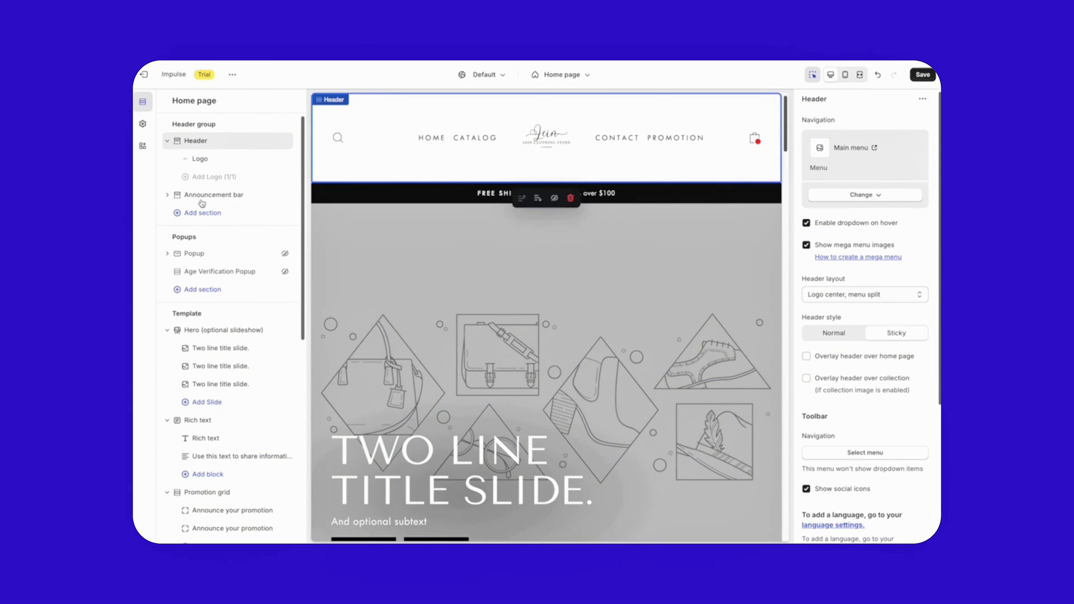
pyautogui.click(201, 203)
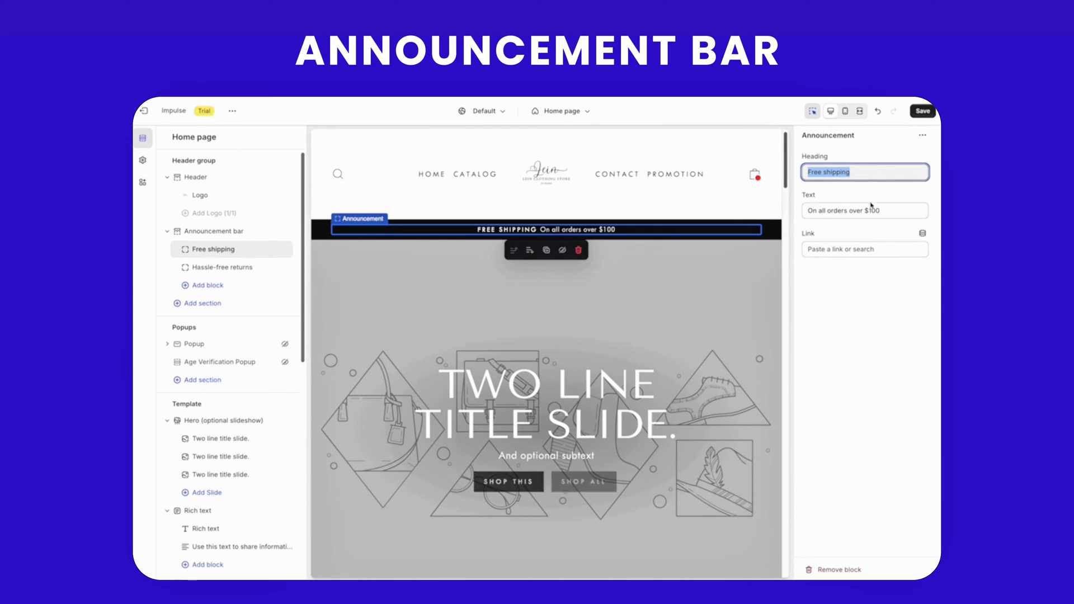
# - Give the Free shipping announcement the text 'On all orders over $50' and an All collections link
pyautogui.click(889, 210)
pyautogui.write('5')
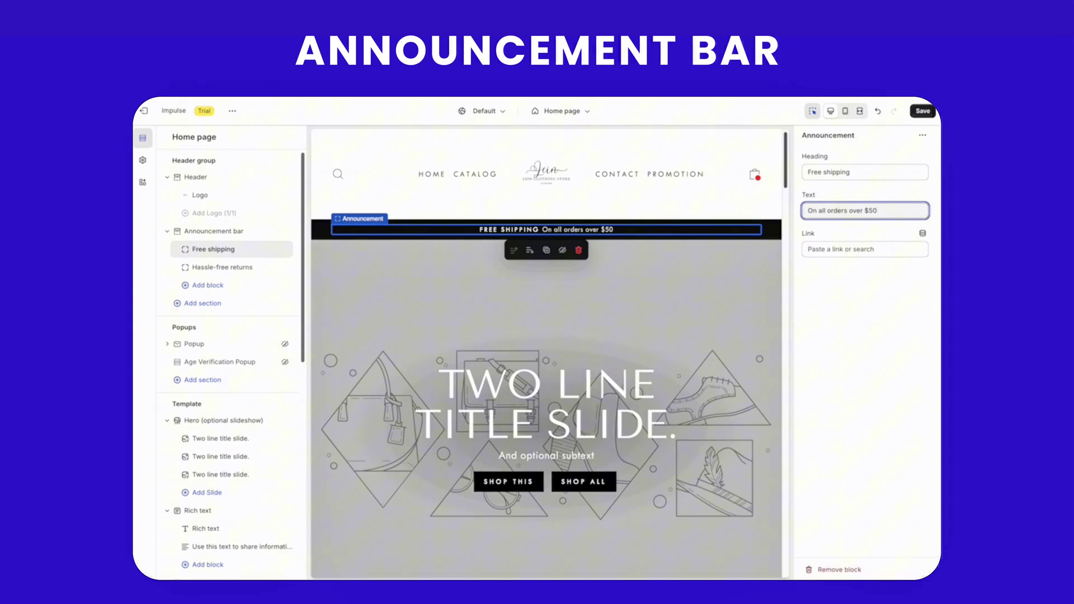
pyautogui.press('Tab')
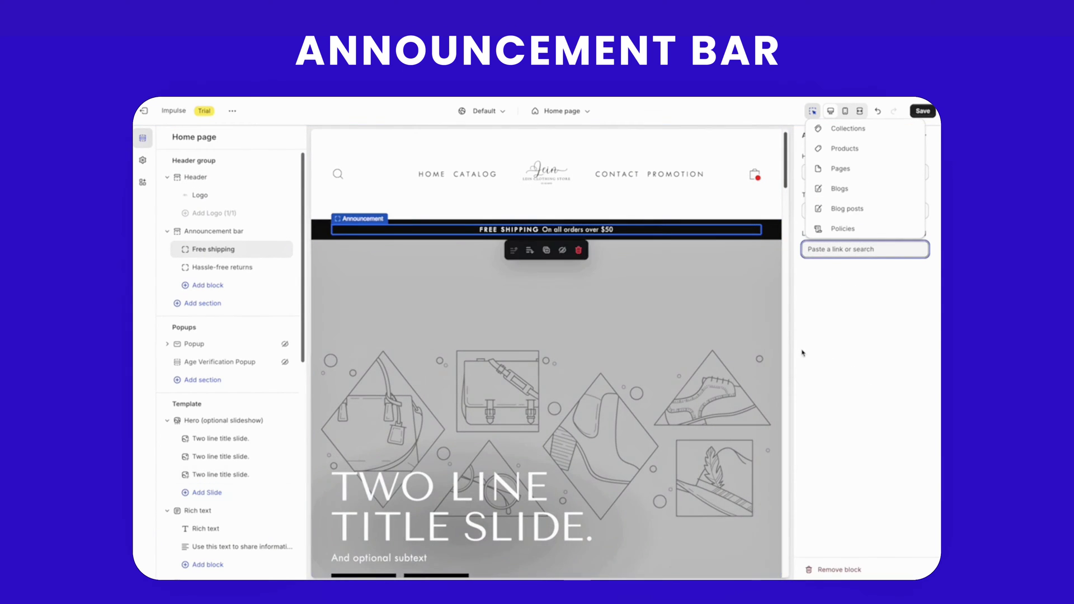
pyautogui.write('http')
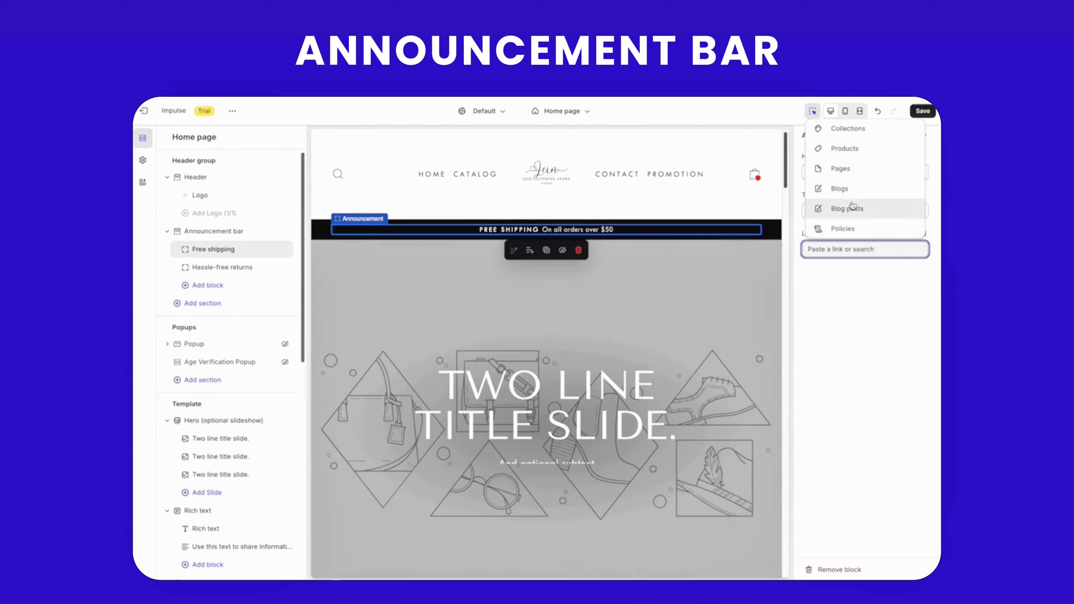
pyautogui.click(839, 206)
pyautogui.click(847, 168)
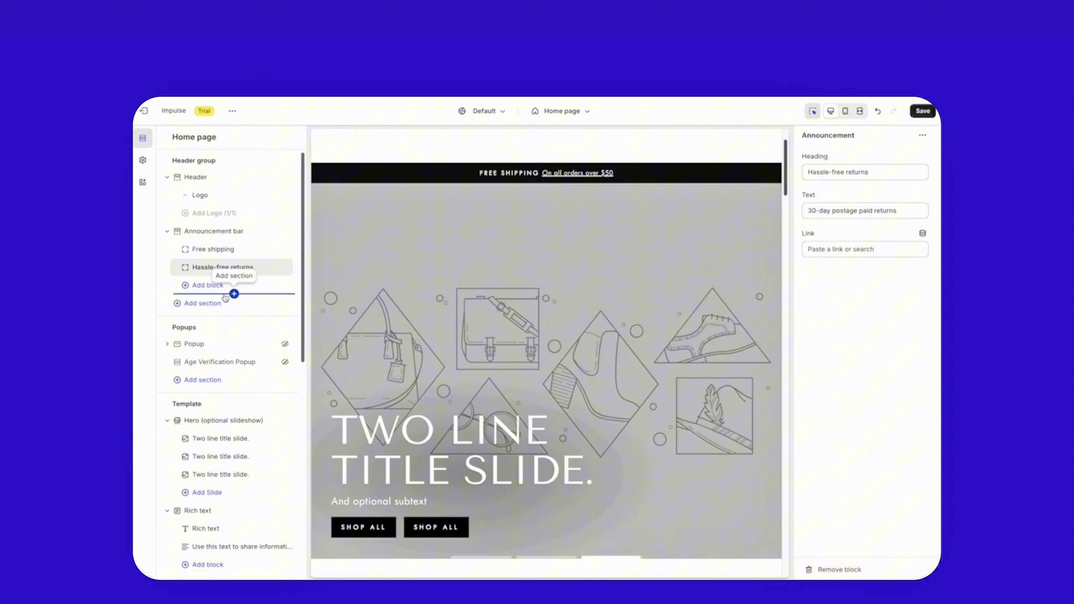
pyautogui.scroll(-1, 218, 277)
# - Open the Popup section settings, glancing at the sticky reminder options
pyautogui.click(198, 295)
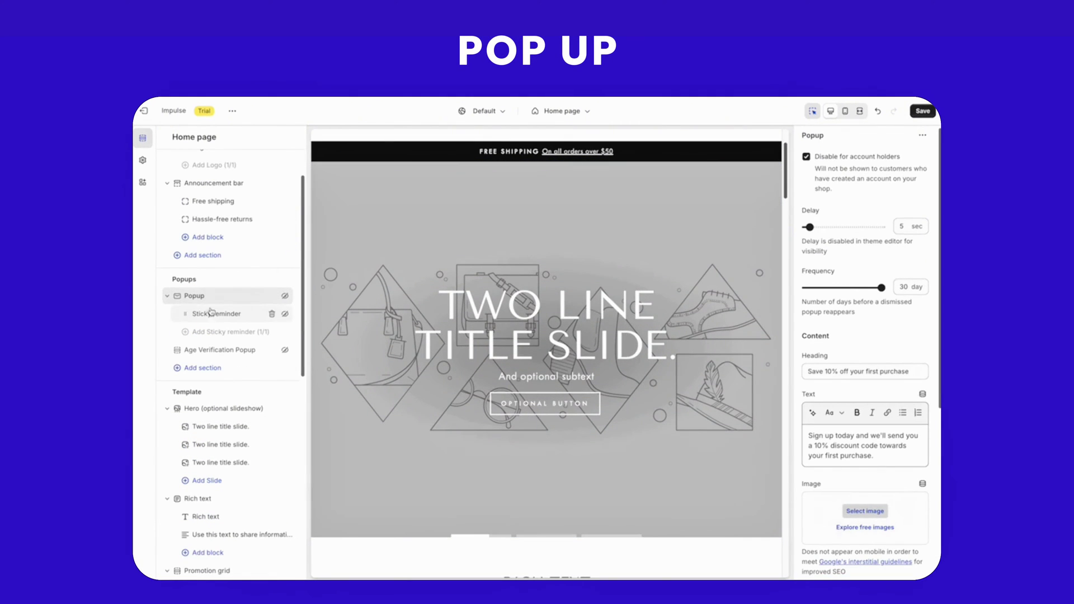
pyautogui.click(212, 314)
pyautogui.click(217, 297)
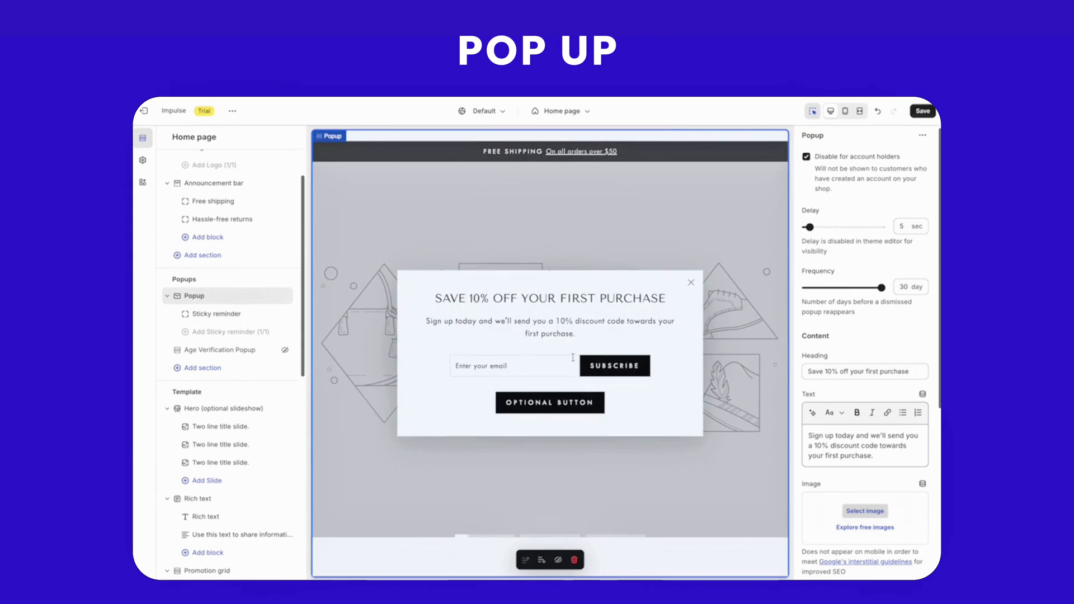
pyautogui.scroll(-4, 811, 162)
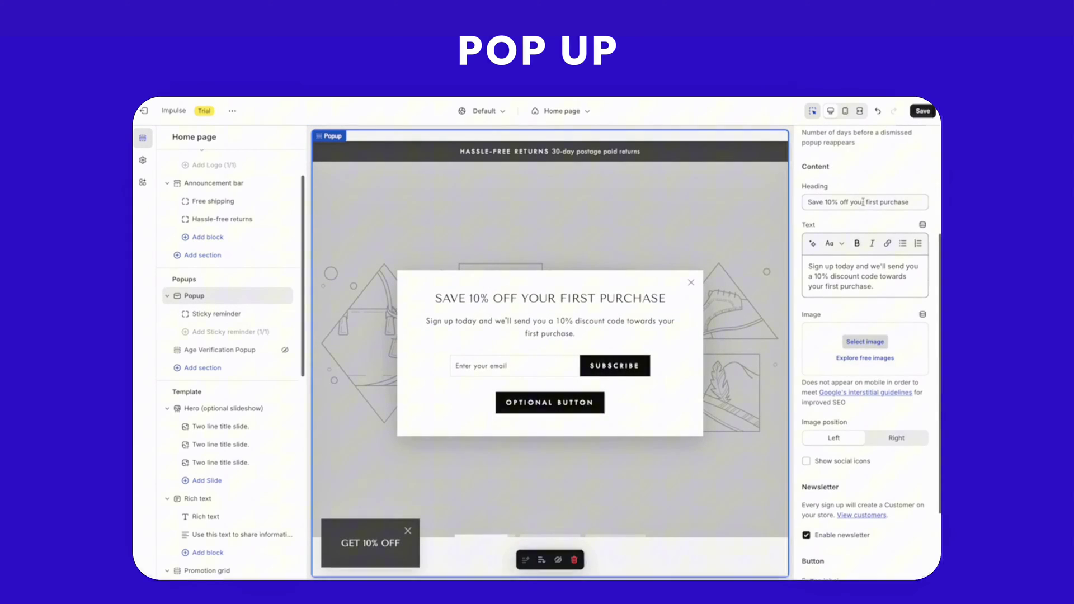
pyautogui.write('Get your 10% off at the first purchase')
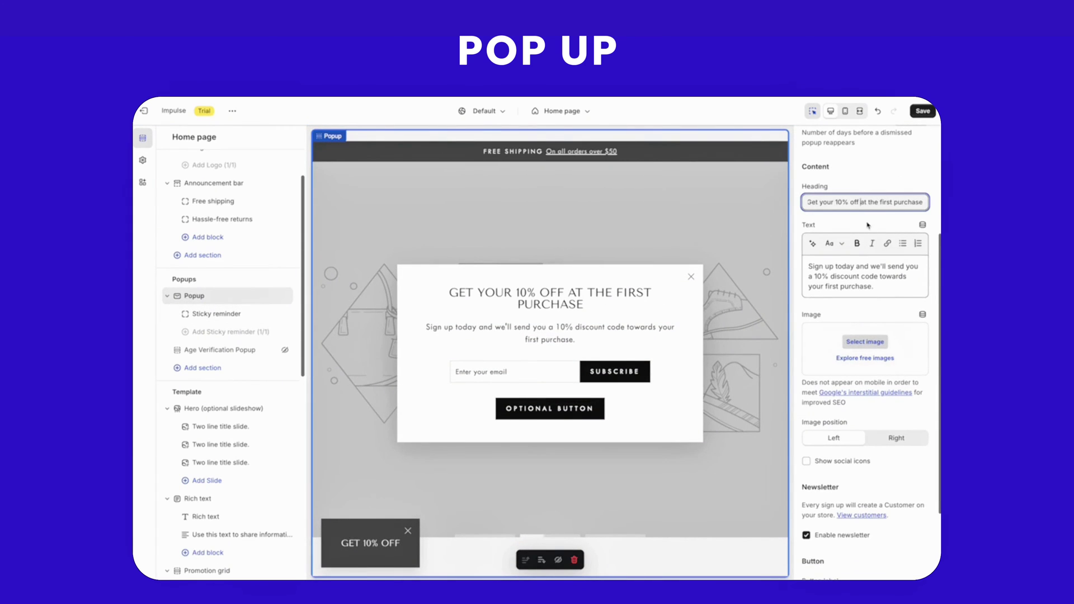
pyautogui.scroll(-1, 868, 226)
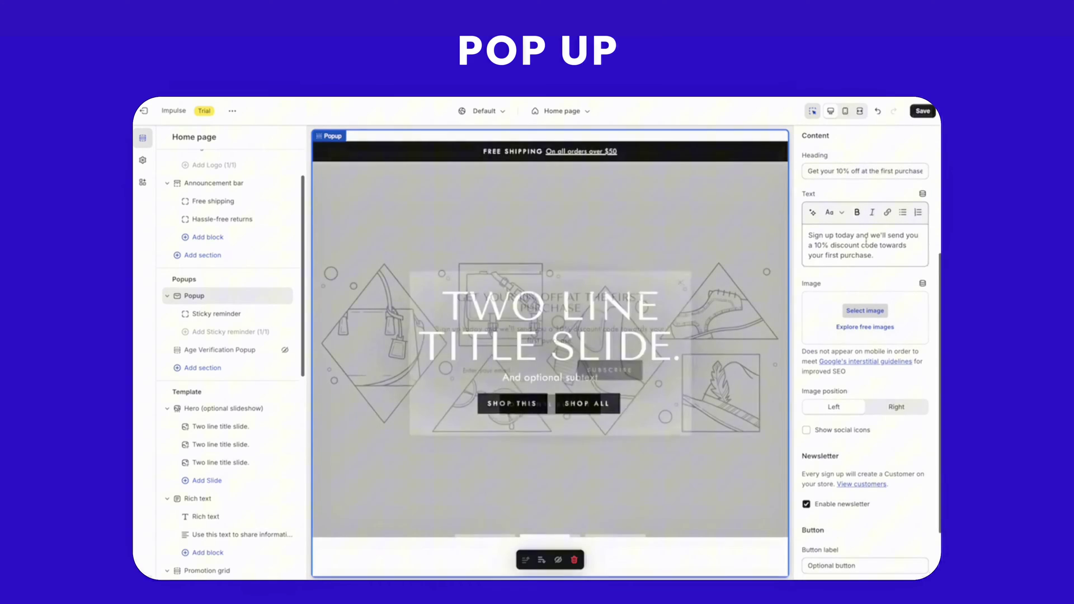
pyautogui.scroll(-1, 869, 268)
# - Use the torso photo from the file library as the popup image
pyautogui.click(873, 279)
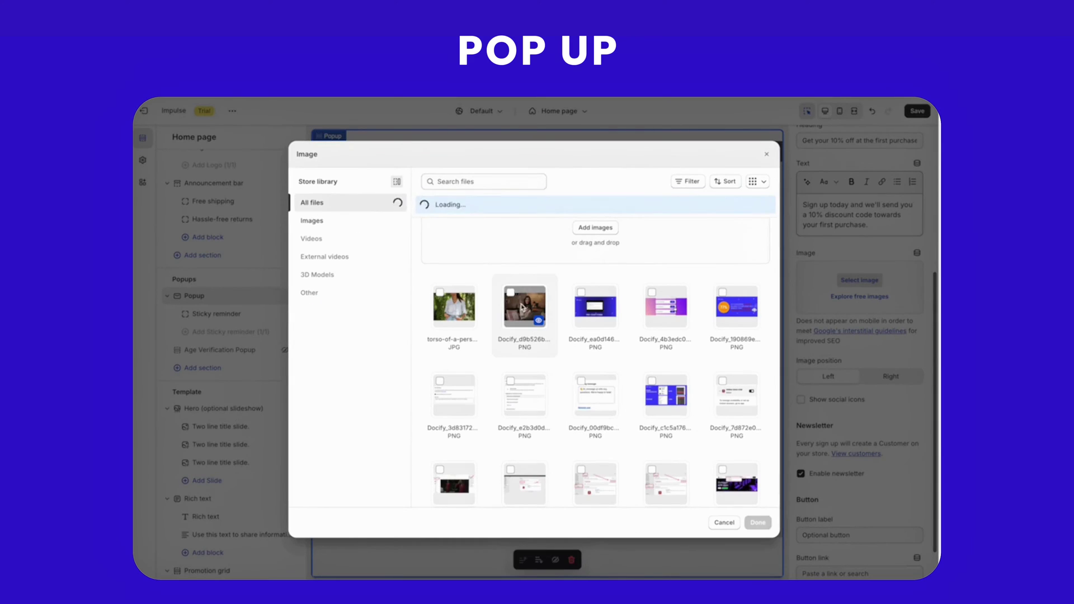
pyautogui.click(524, 306)
pyautogui.click(453, 306)
pyautogui.click(756, 522)
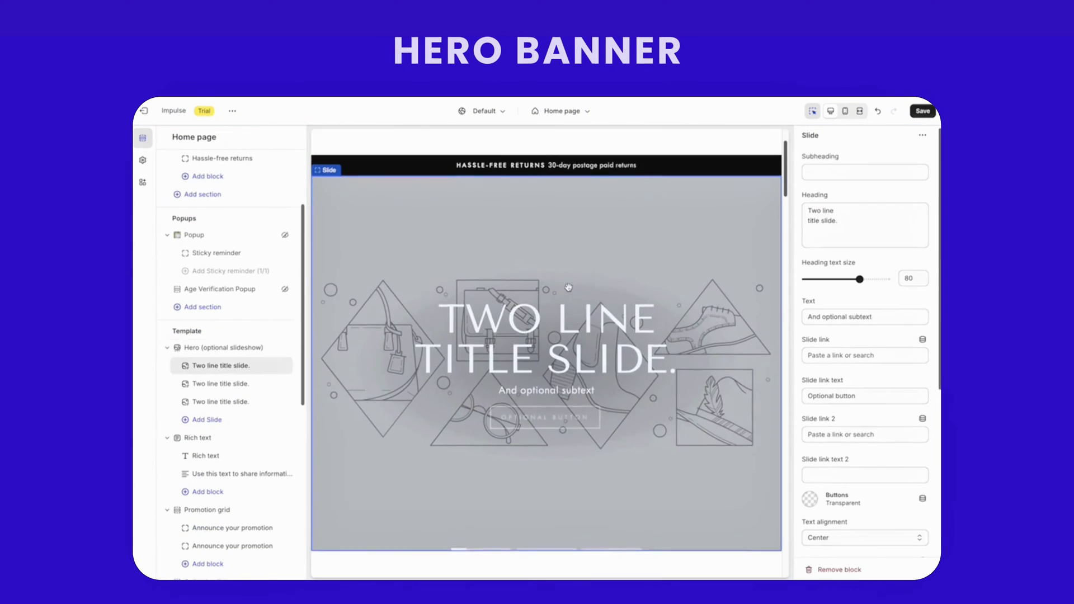
pyautogui.scroll(-1, 854, 220)
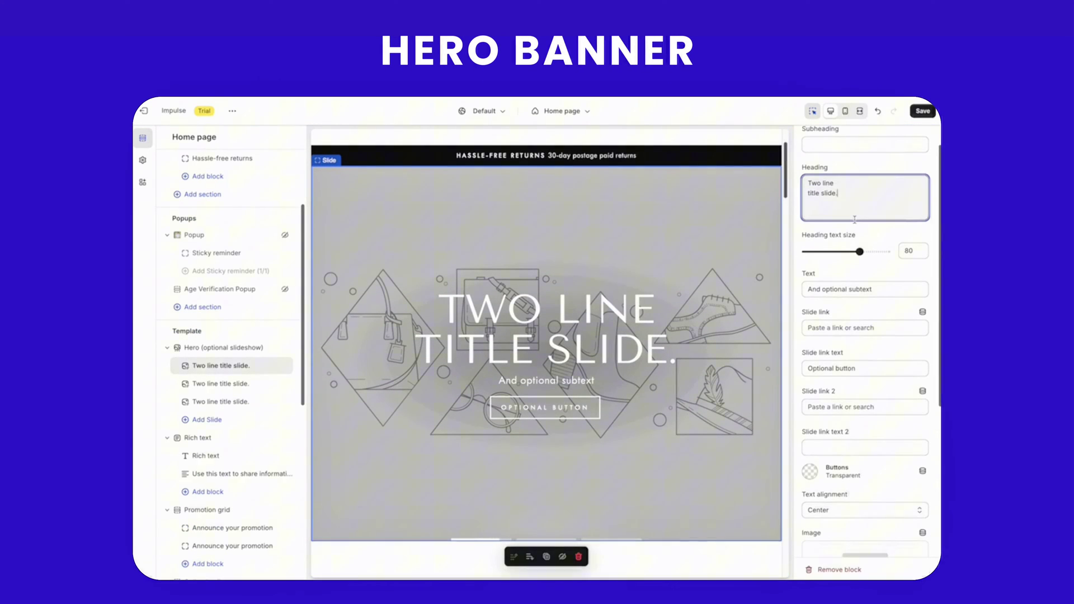
pyautogui.moveTo(859, 253)
pyautogui.mouseDown()
pyautogui.moveTo(816, 250)
pyautogui.moveTo(858, 251)
pyautogui.mouseUp()
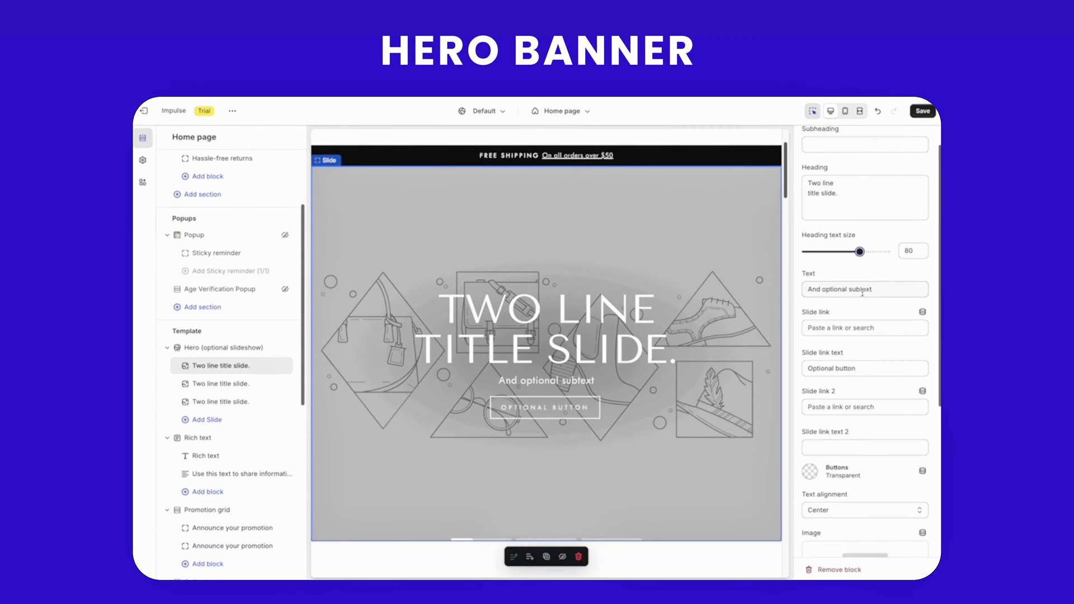
pyautogui.scroll(-1, 862, 292)
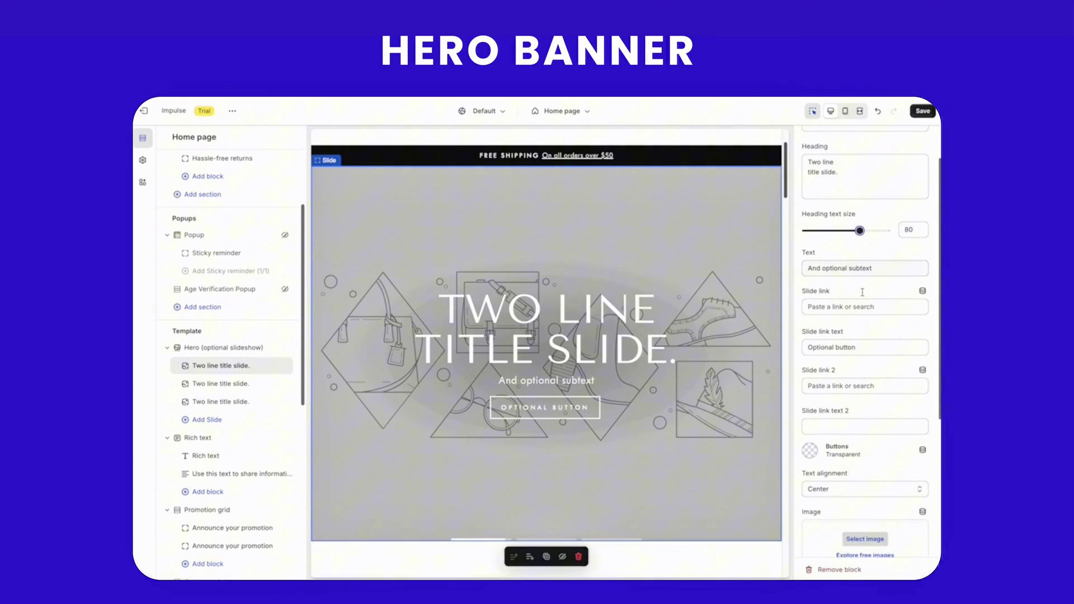
pyautogui.scroll(-3, 862, 292)
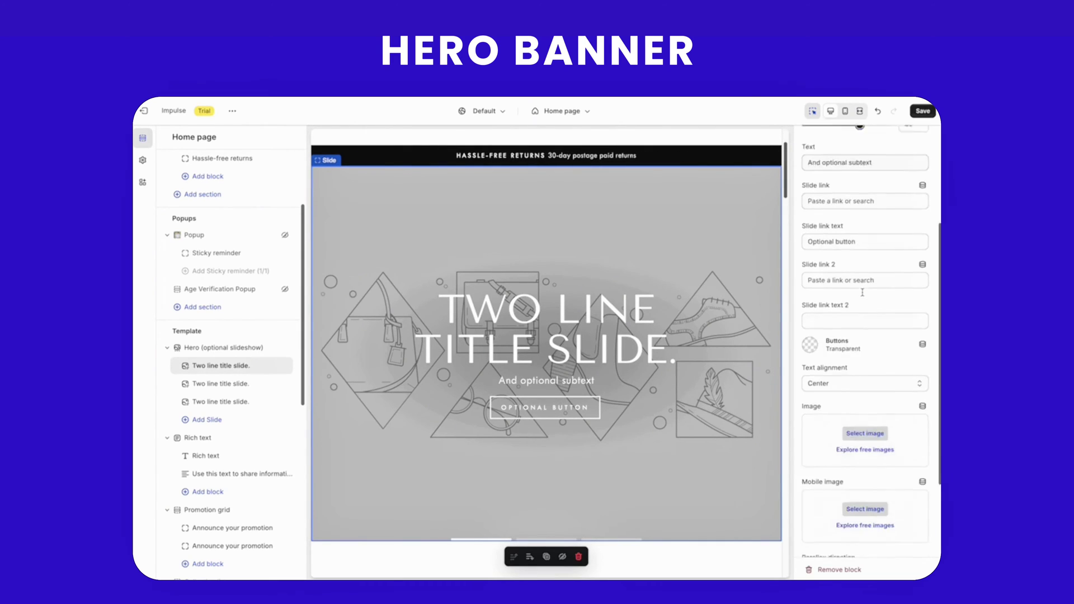
pyautogui.scroll(-3, 862, 293)
# - Put the graphic T-shirt photo on the hero slide and reselect the second slide
pyautogui.click(865, 334)
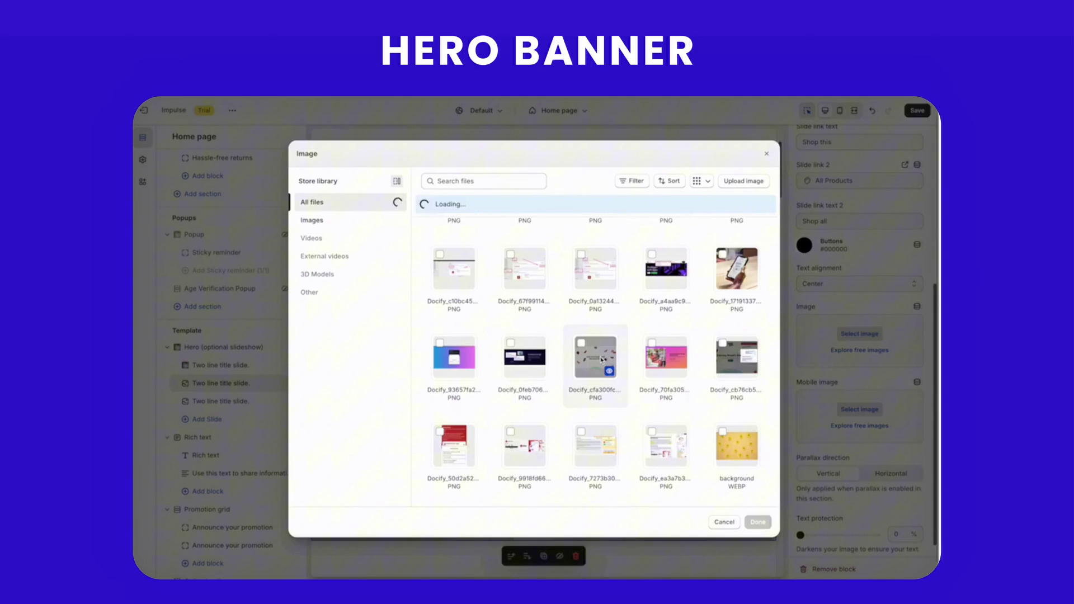
pyautogui.scroll(-3, 601, 329)
pyautogui.scroll(-2, 601, 328)
pyautogui.scroll(-1, 600, 329)
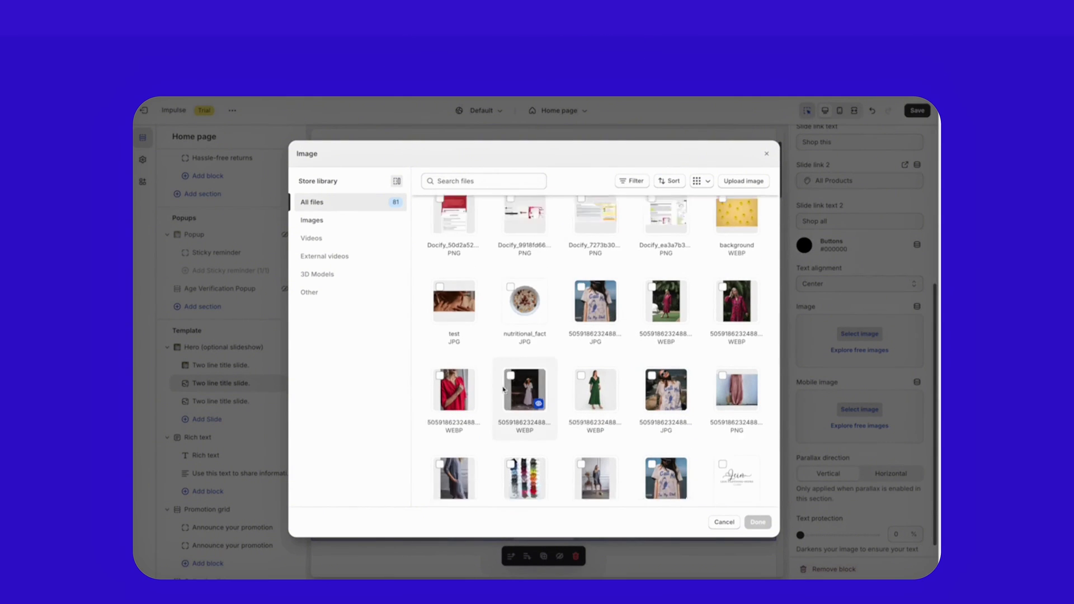
pyautogui.scroll(-1, 601, 329)
pyautogui.click(662, 445)
pyautogui.click(760, 523)
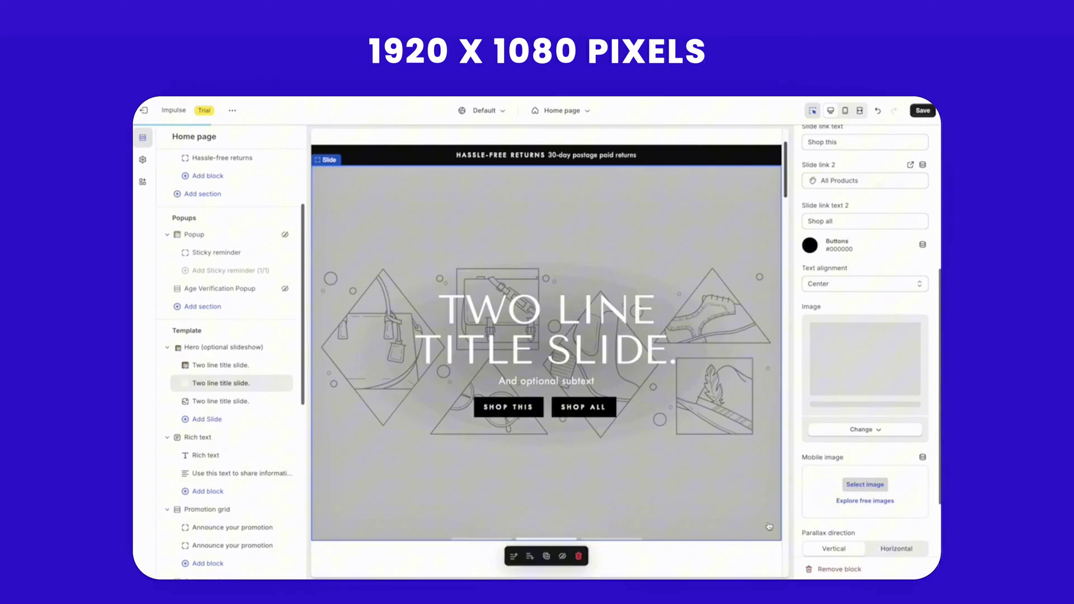
pyautogui.click(225, 348)
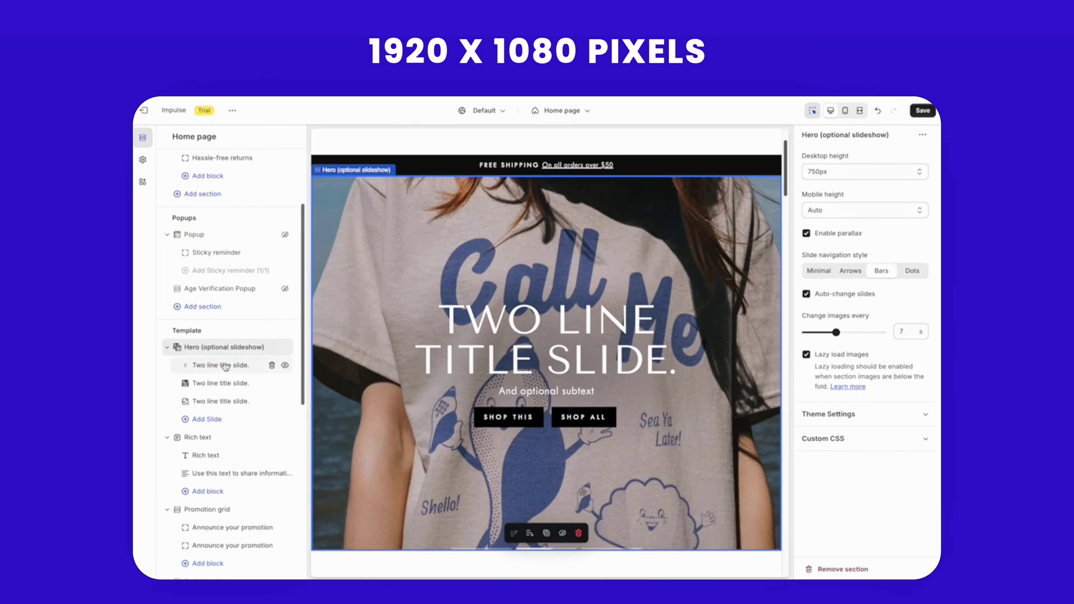
pyautogui.click(225, 365)
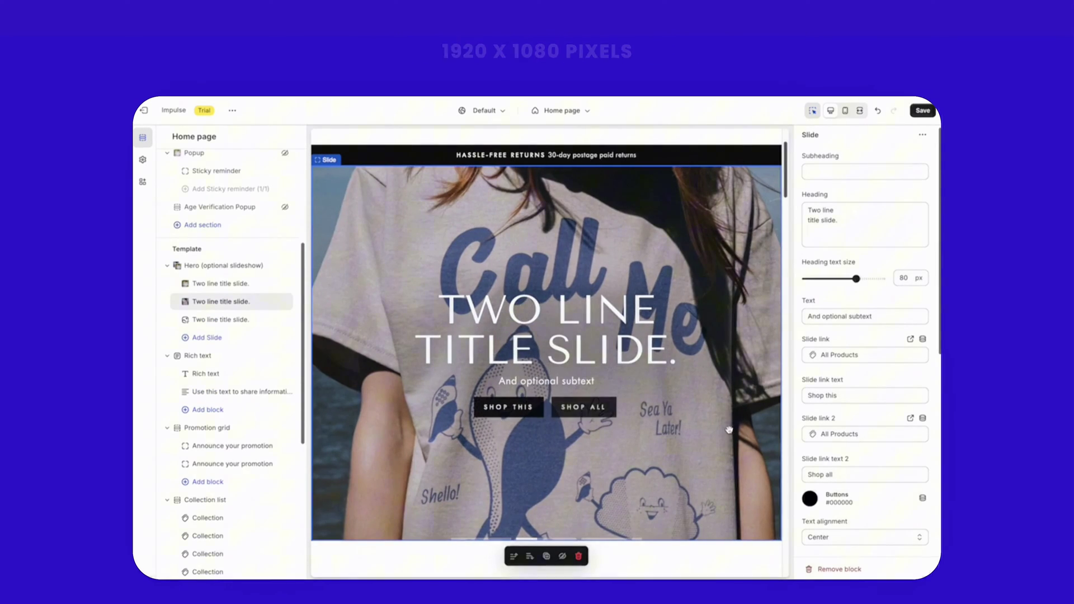
pyautogui.scroll(-1, 481, 394)
pyautogui.scroll(-1, 478, 411)
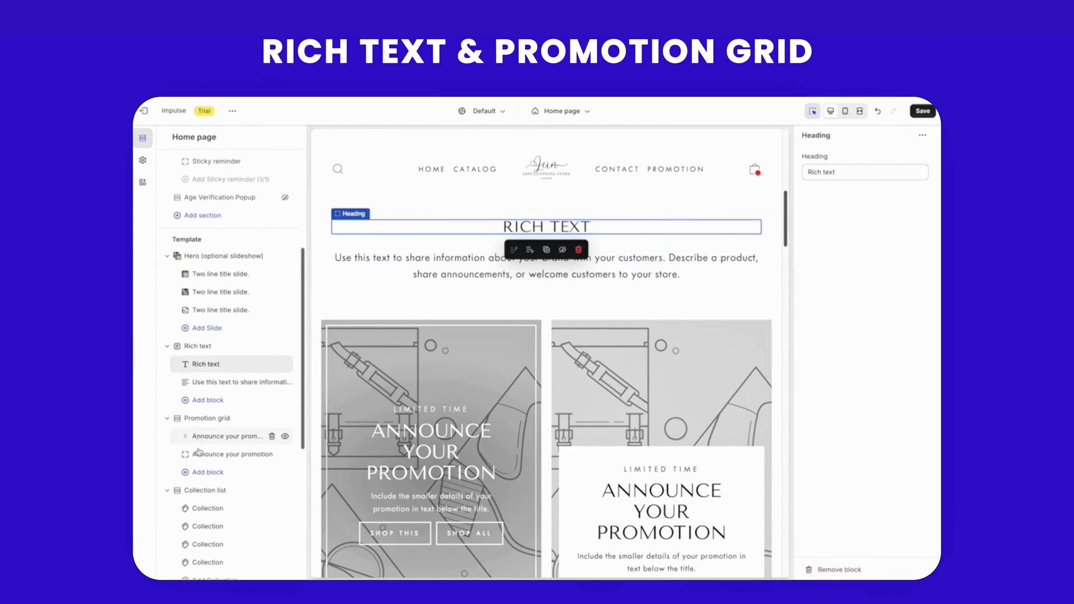
pyautogui.scroll(-1, 218, 394)
# - Open the left Promotion grid block after briefly checking the Rich text section
pyautogui.click(210, 361)
pyautogui.click(220, 291)
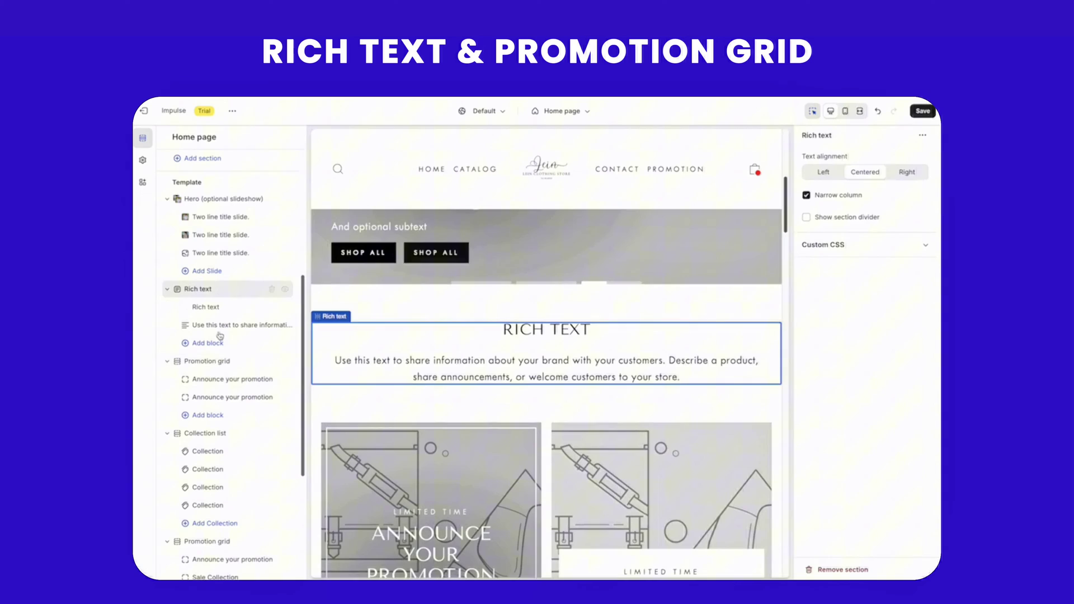
pyautogui.click(221, 362)
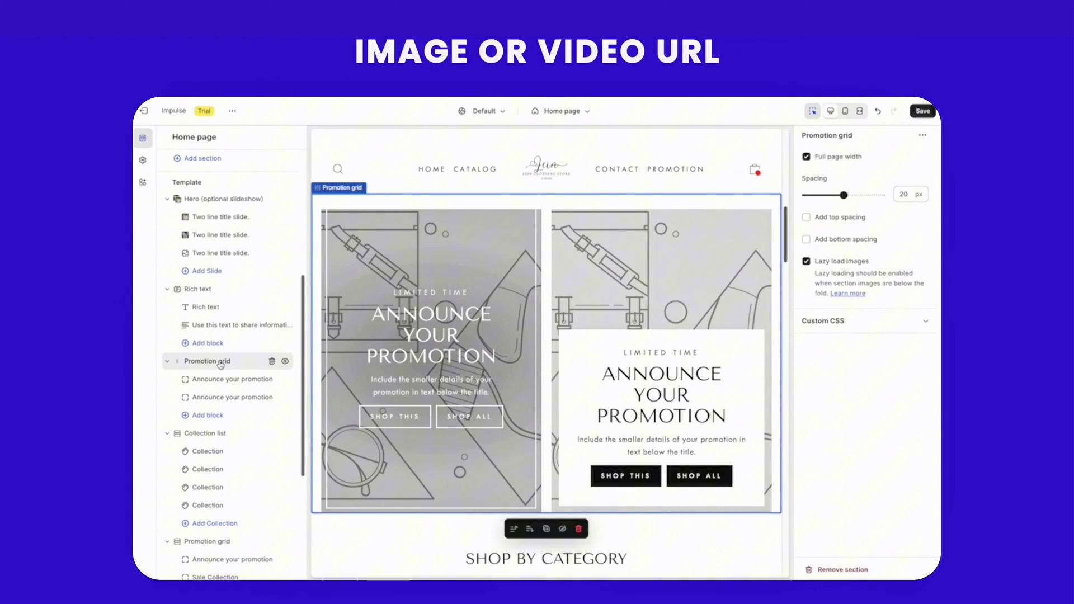
pyautogui.scroll(1, 216, 344)
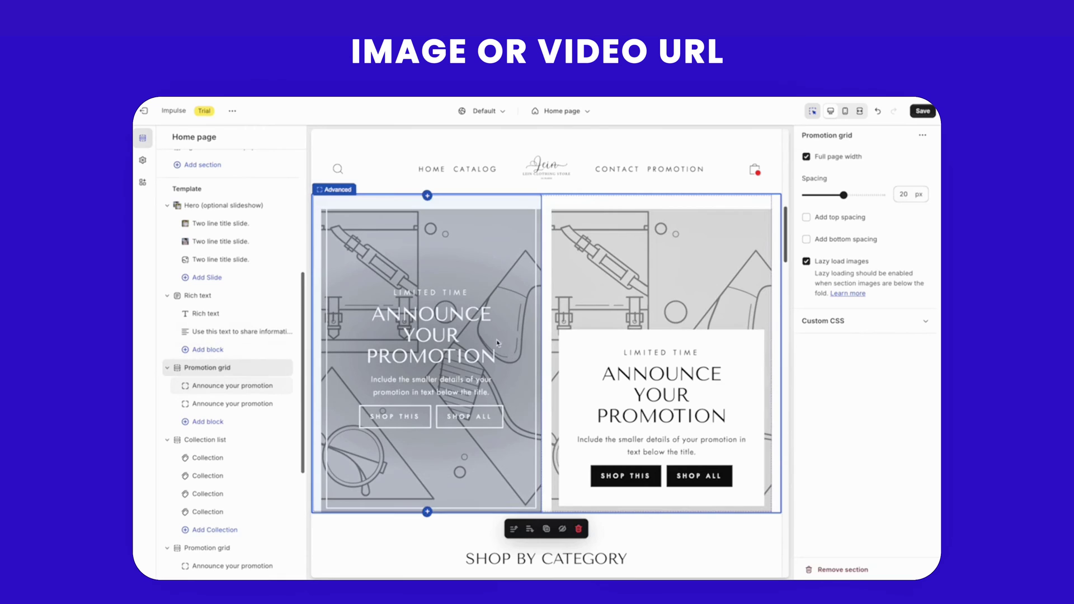
pyautogui.scroll(3, 485, 388)
pyautogui.scroll(-3, 414, 426)
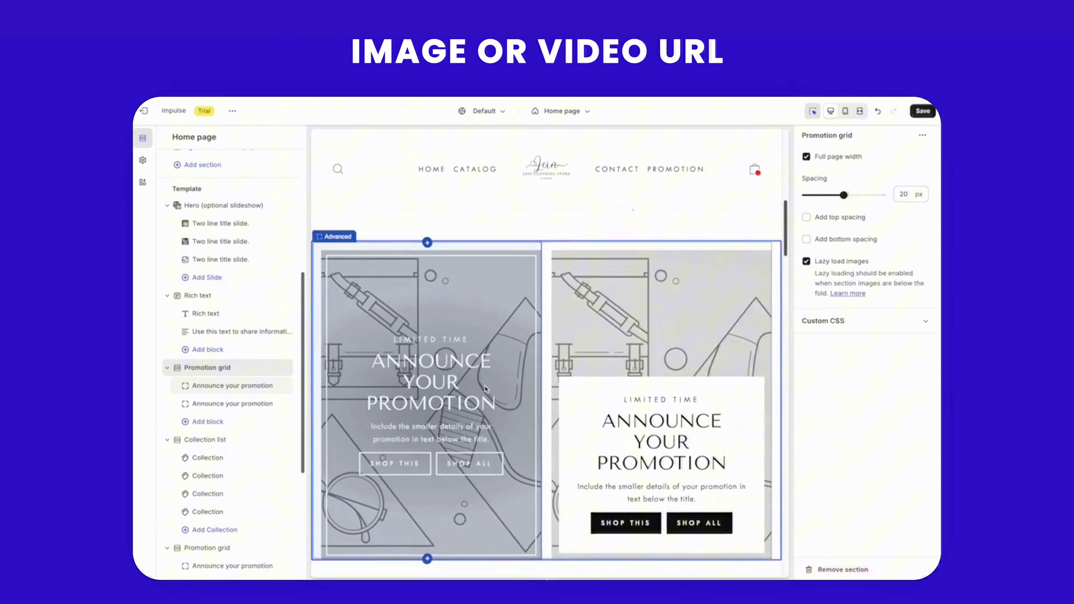
pyautogui.scroll(-2, 474, 305)
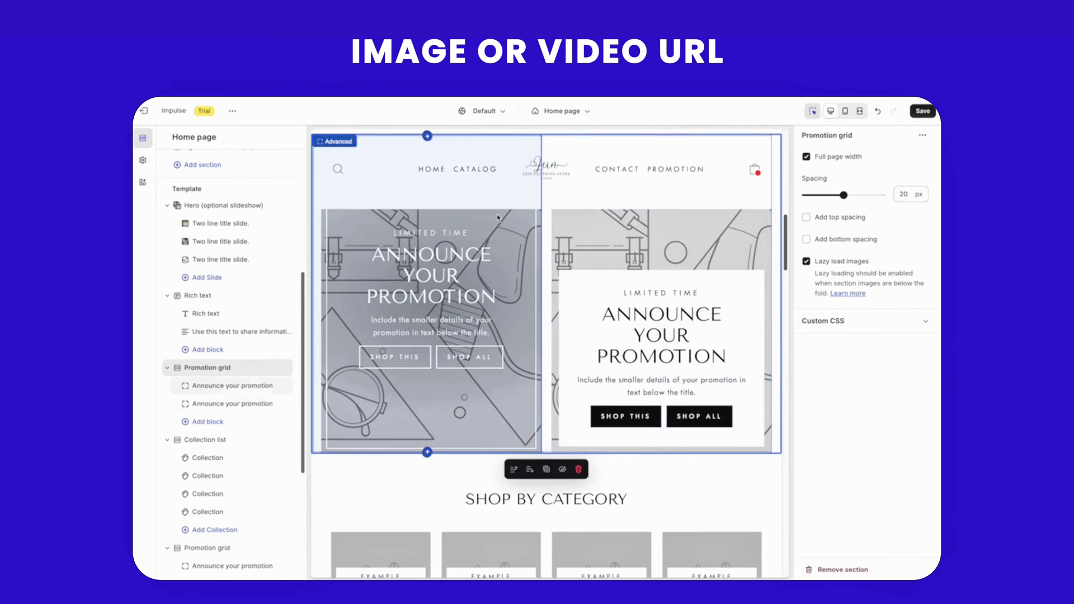
pyautogui.click(523, 331)
pyautogui.scroll(2, 522, 331)
pyautogui.scroll(-5, 523, 332)
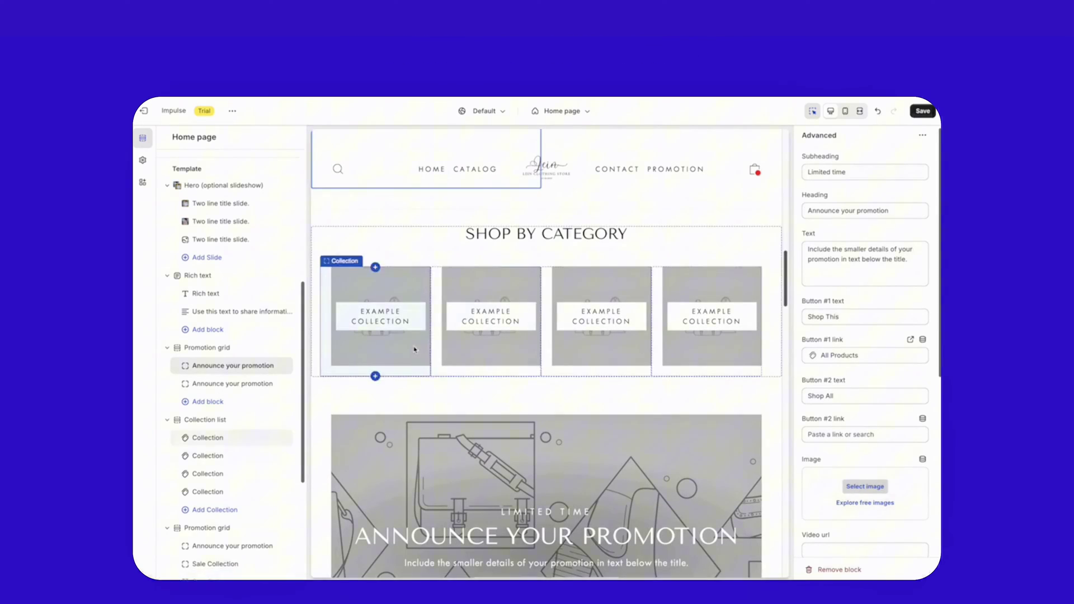
# - Assign the DRESS collection to the first Shop by category tile
pyautogui.click(412, 336)
pyautogui.click(546, 233)
pyautogui.click(382, 319)
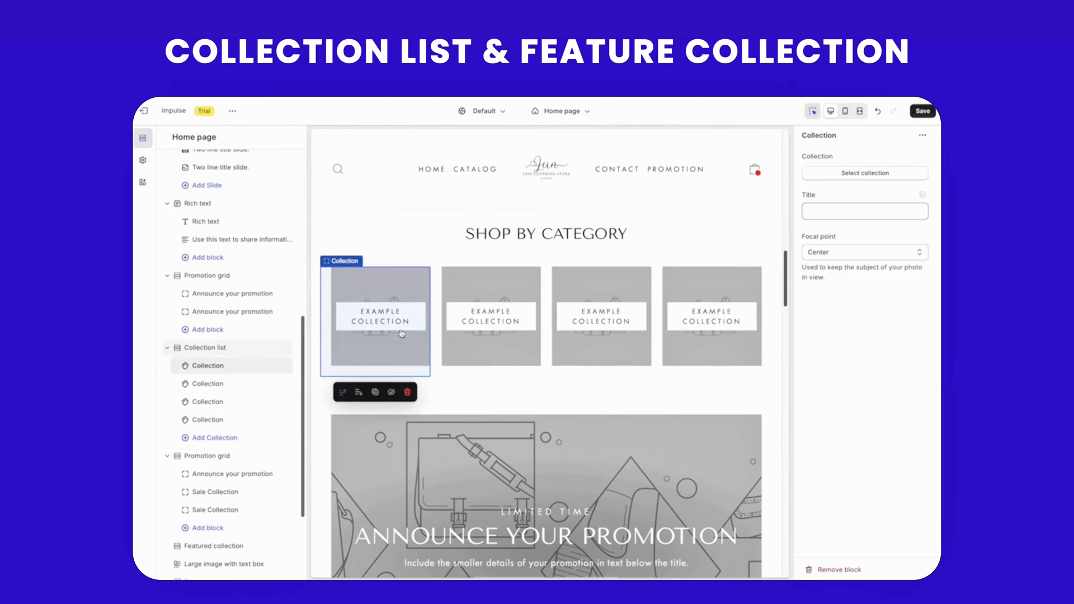
pyautogui.click(866, 174)
pyautogui.click(860, 216)
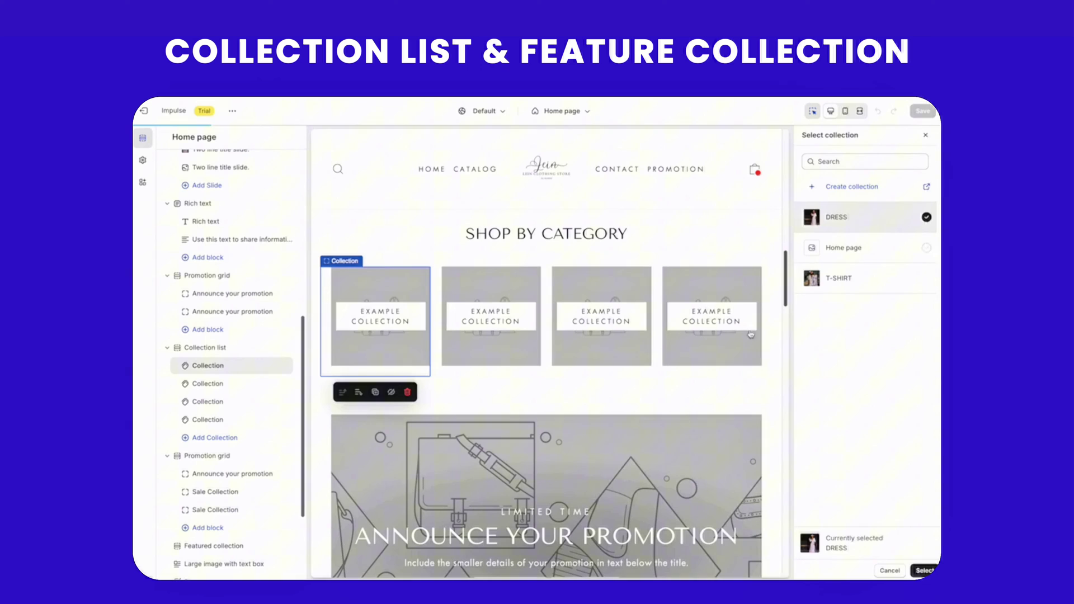
pyautogui.click(923, 570)
pyautogui.click(518, 339)
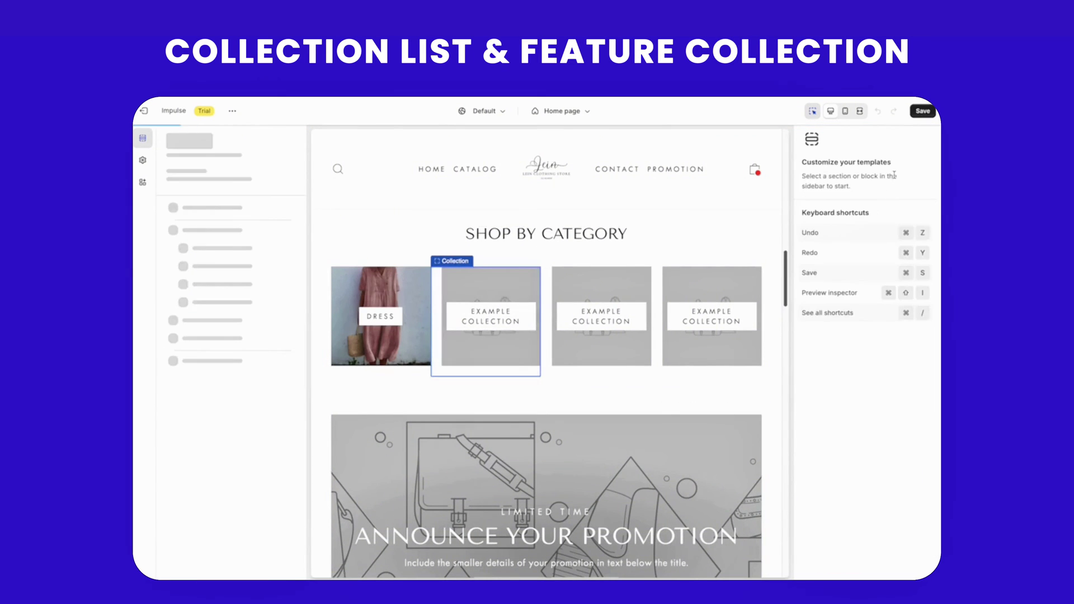
pyautogui.scroll(-5, 587, 353)
pyautogui.scroll(-5, 678, 377)
pyautogui.scroll(3, 678, 377)
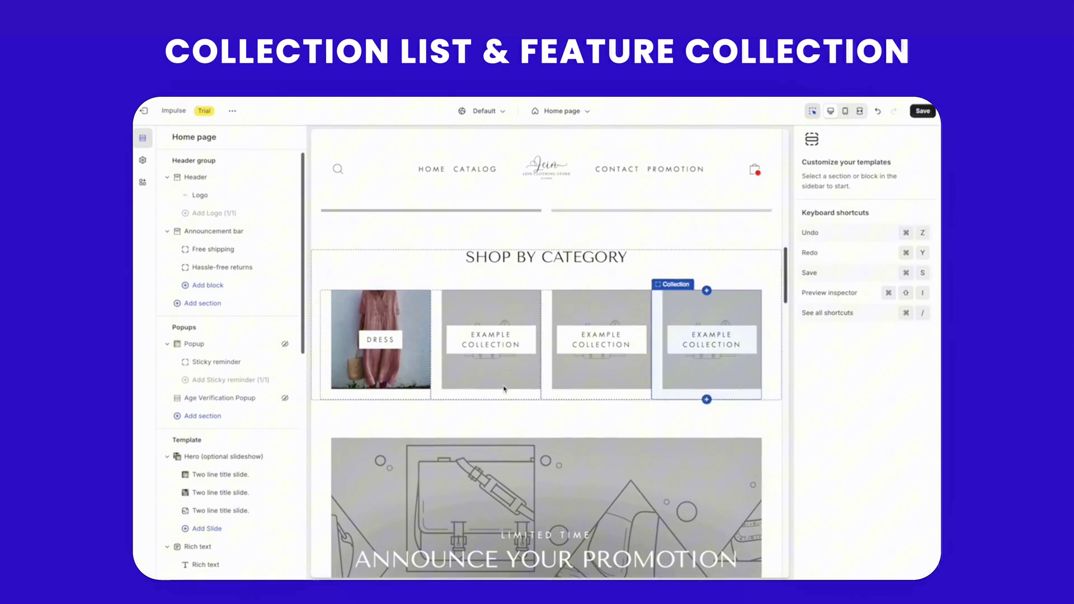
# - Assign T-SHIRT to the second tile and delete the two remaining placeholder tiles
pyautogui.click(499, 370)
pyautogui.click(866, 174)
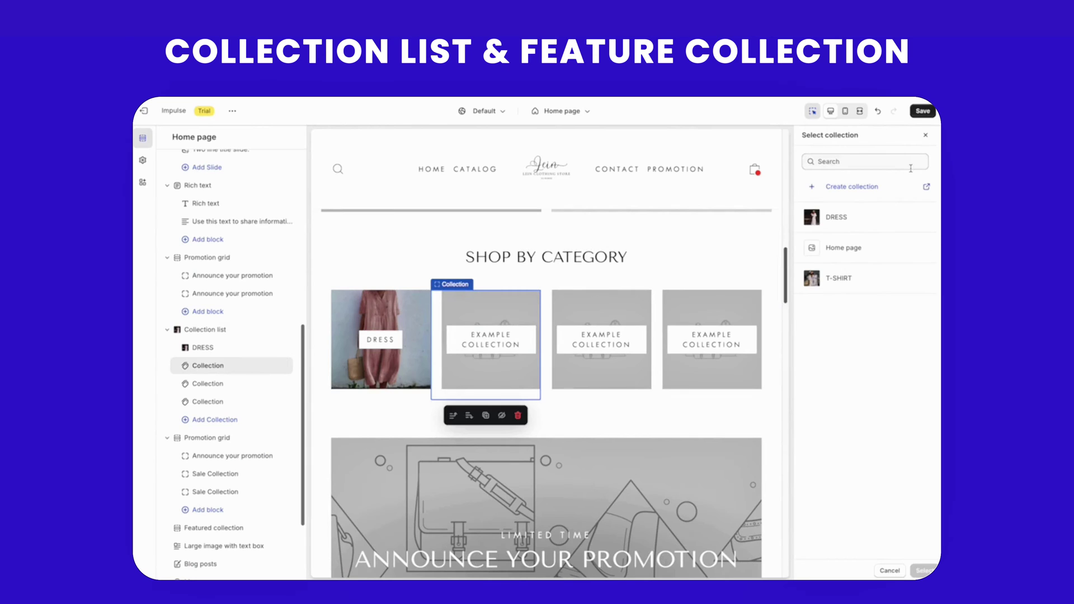
pyautogui.click(847, 278)
pyautogui.click(923, 570)
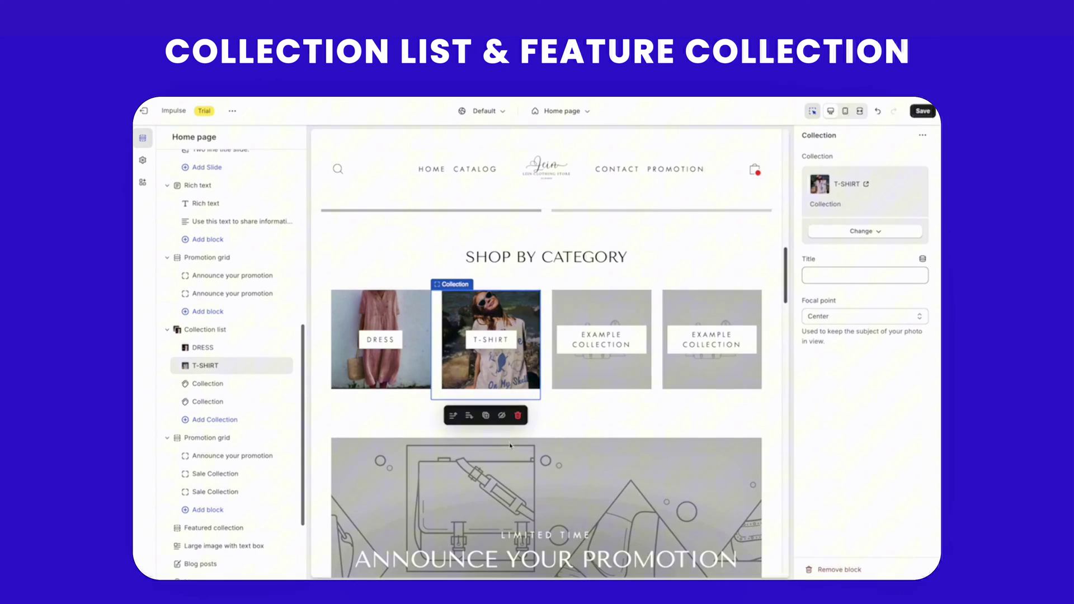
pyautogui.click(271, 384)
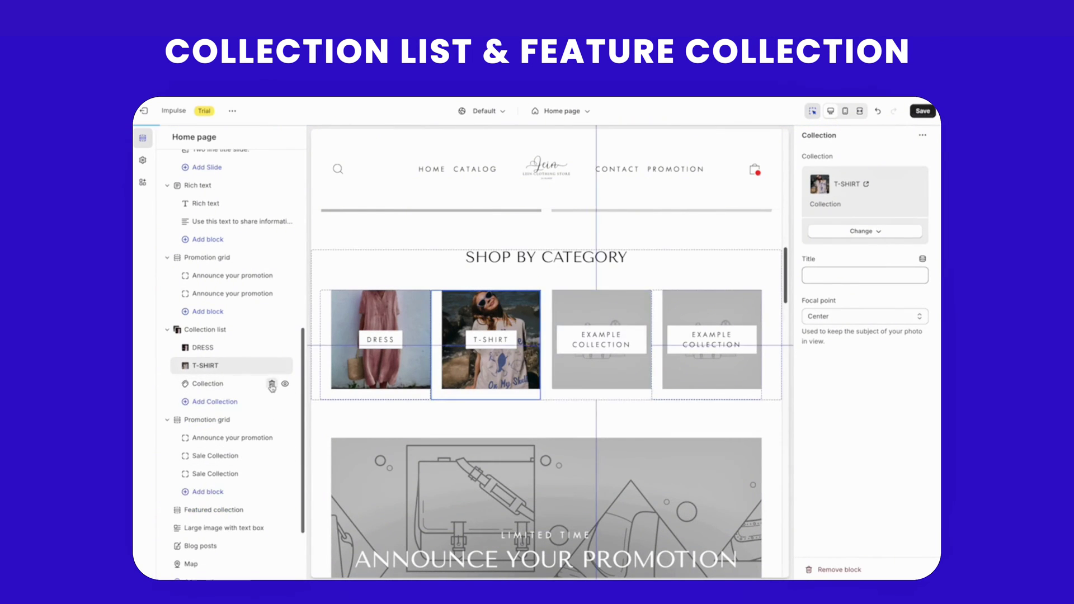
pyautogui.click(271, 384)
pyautogui.scroll(-1, 243, 411)
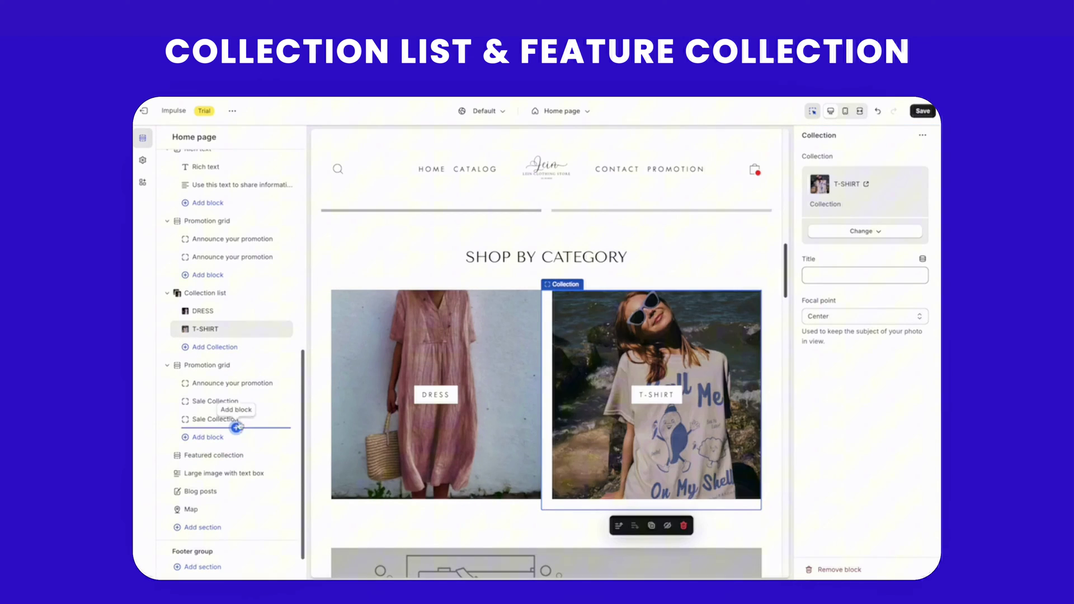
pyautogui.click(216, 401)
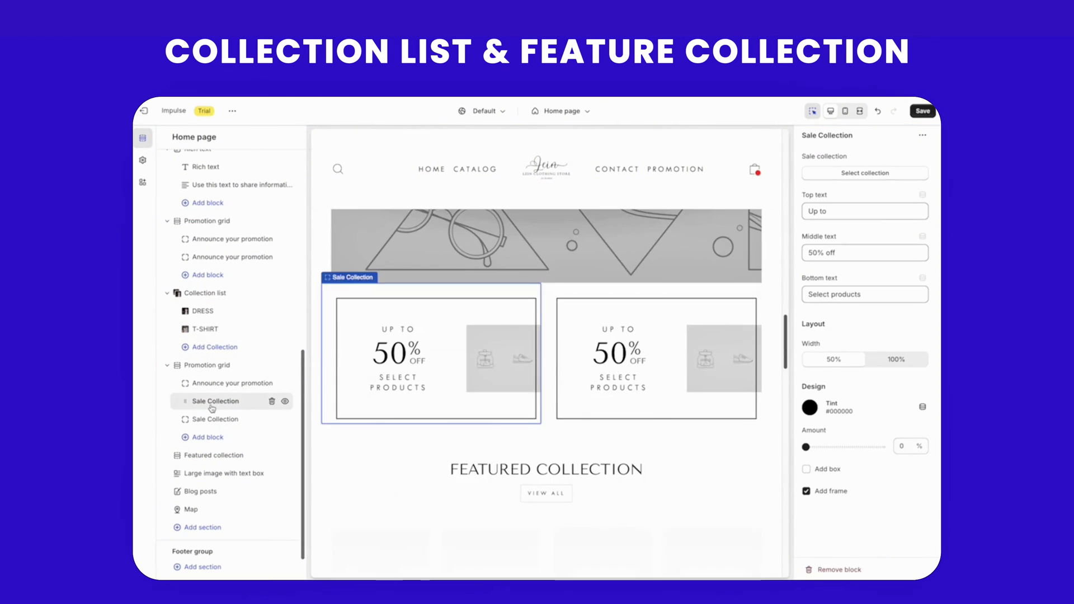
# - Set the Large image with text box background to the T-shirt photo from the library
pyautogui.click(230, 432)
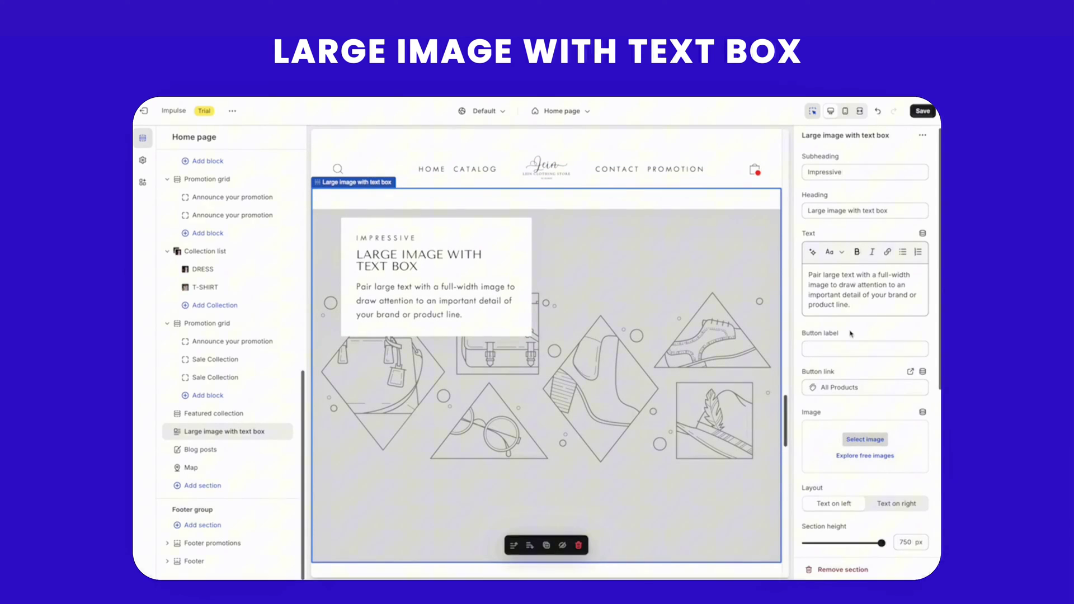
pyautogui.scroll(-3, 850, 333)
pyautogui.click(860, 222)
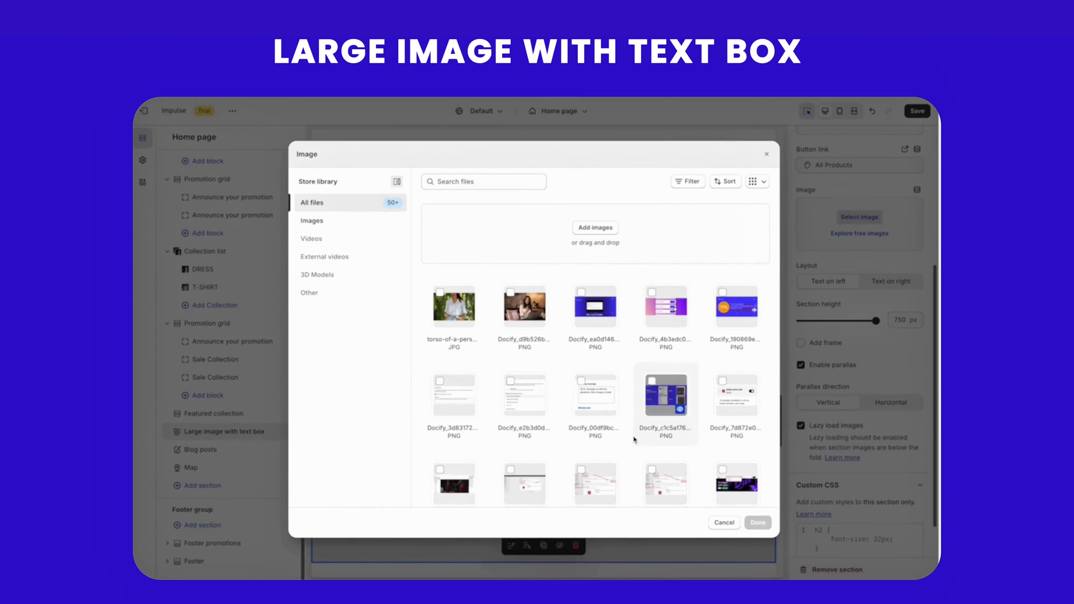
pyautogui.scroll(-3, 635, 439)
pyautogui.scroll(-2, 634, 439)
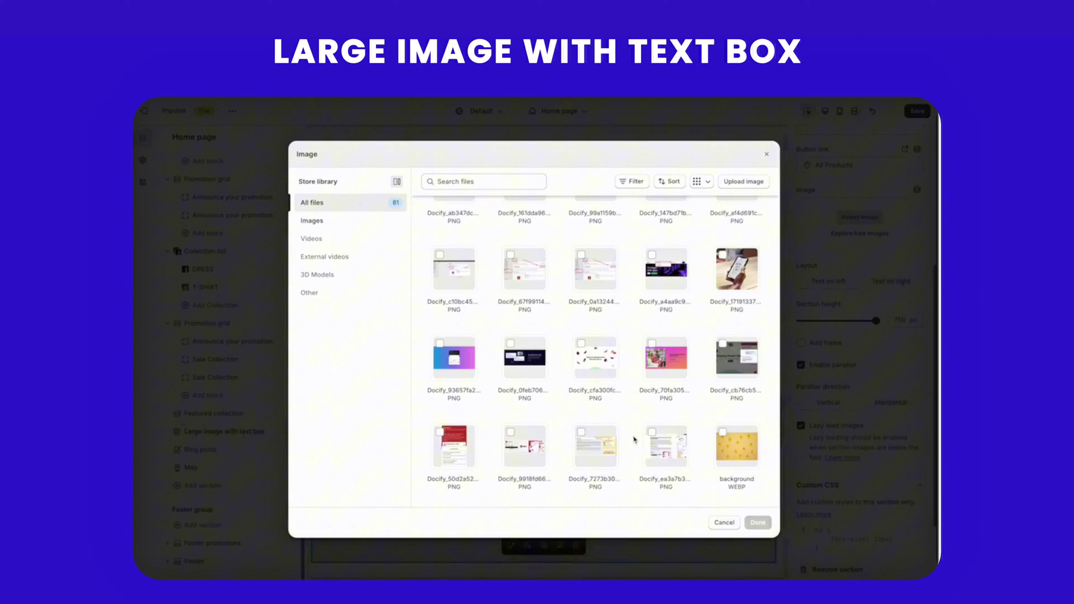
pyautogui.scroll(-1, 633, 439)
pyautogui.scroll(-5, 634, 439)
pyautogui.scroll(-3, 634, 439)
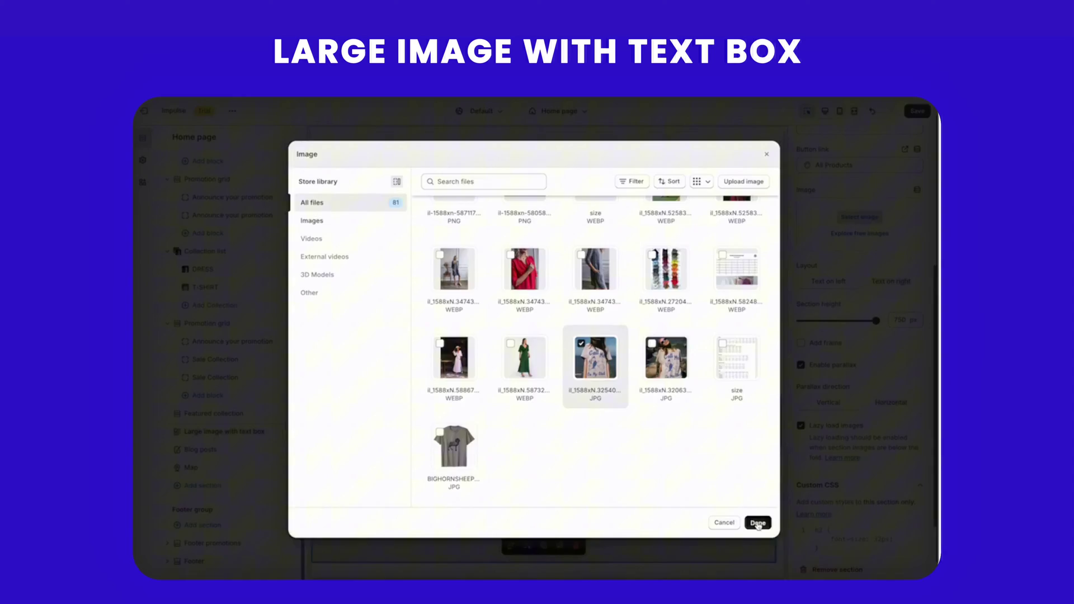
pyautogui.click(758, 523)
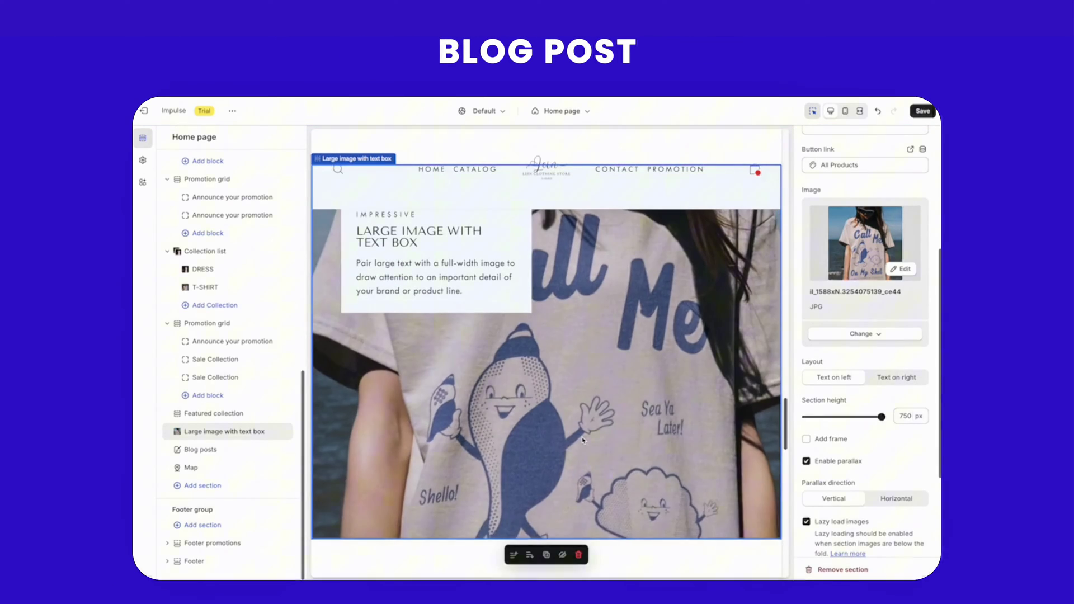
pyautogui.scroll(-2, 545, 378)
pyautogui.click(201, 450)
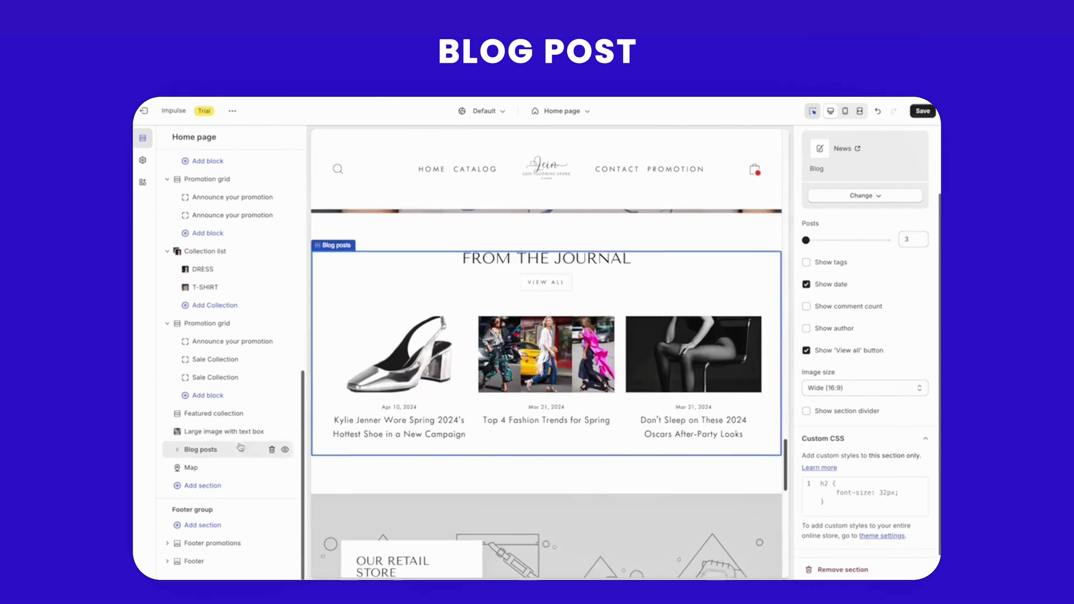
pyautogui.click(382, 390)
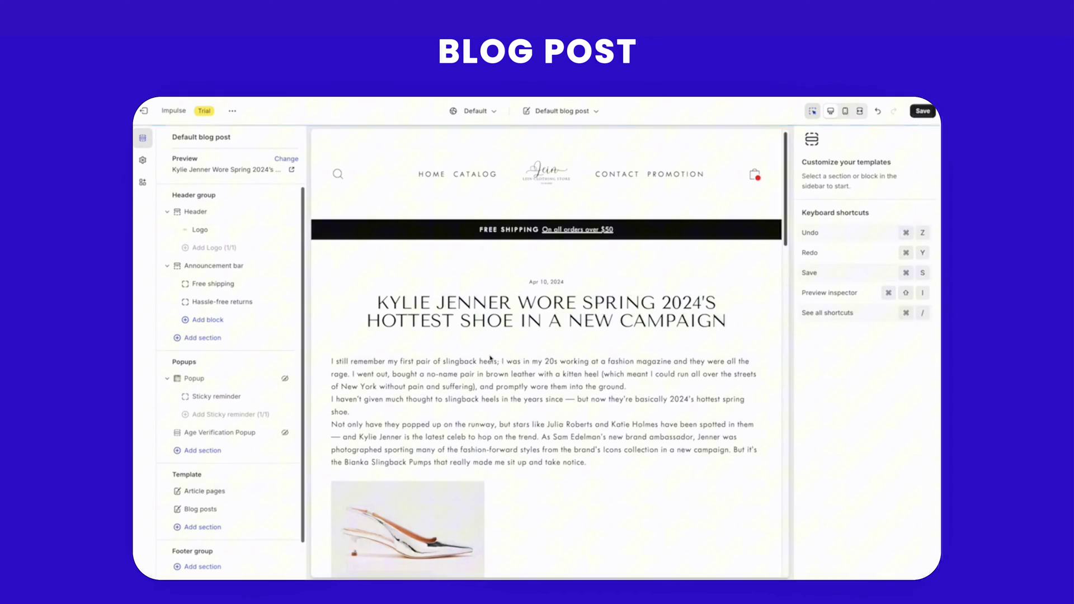
pyautogui.scroll(-5, 490, 358)
pyautogui.scroll(-3, 491, 358)
pyautogui.scroll(3, 491, 358)
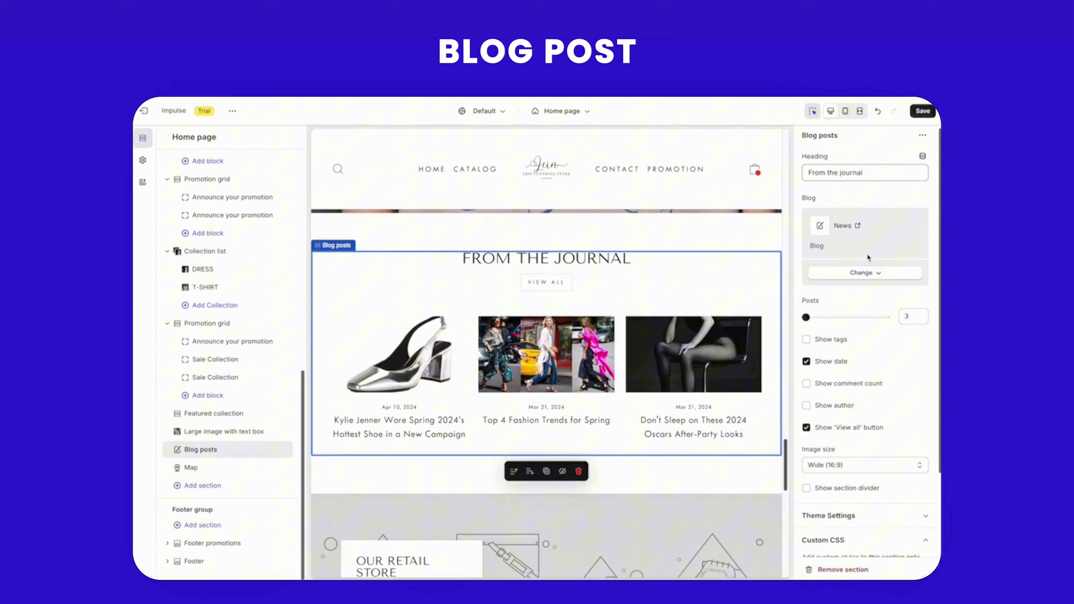
pyautogui.click(871, 293)
pyautogui.scroll(-2, 865, 285)
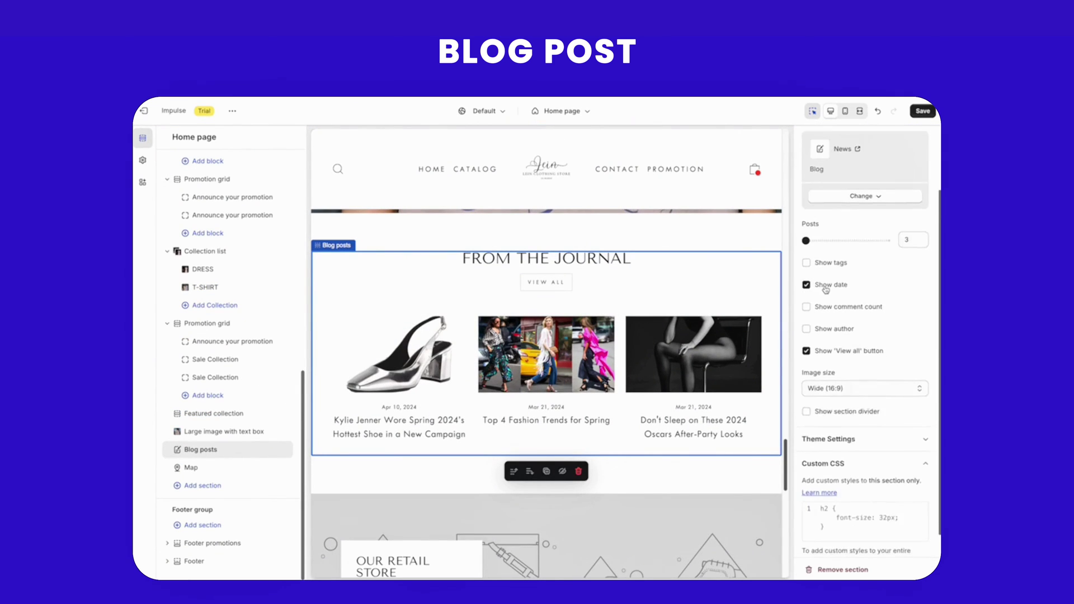
pyautogui.moveTo(227, 450)
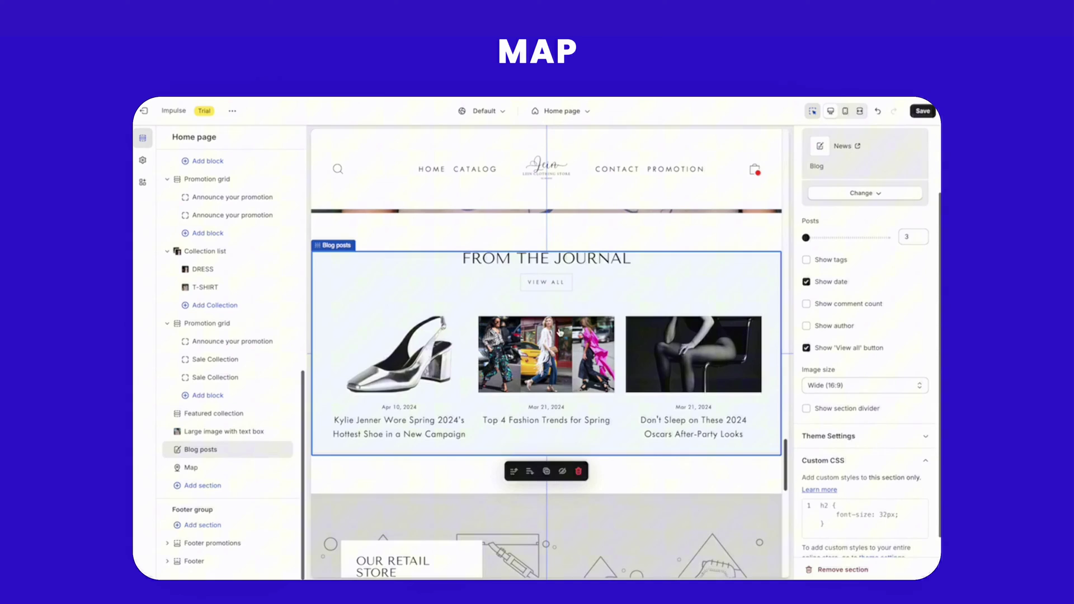
# - Set the Map section's image to the phone photo from the store library
pyautogui.click(560, 331)
pyautogui.scroll(-10, 471, 360)
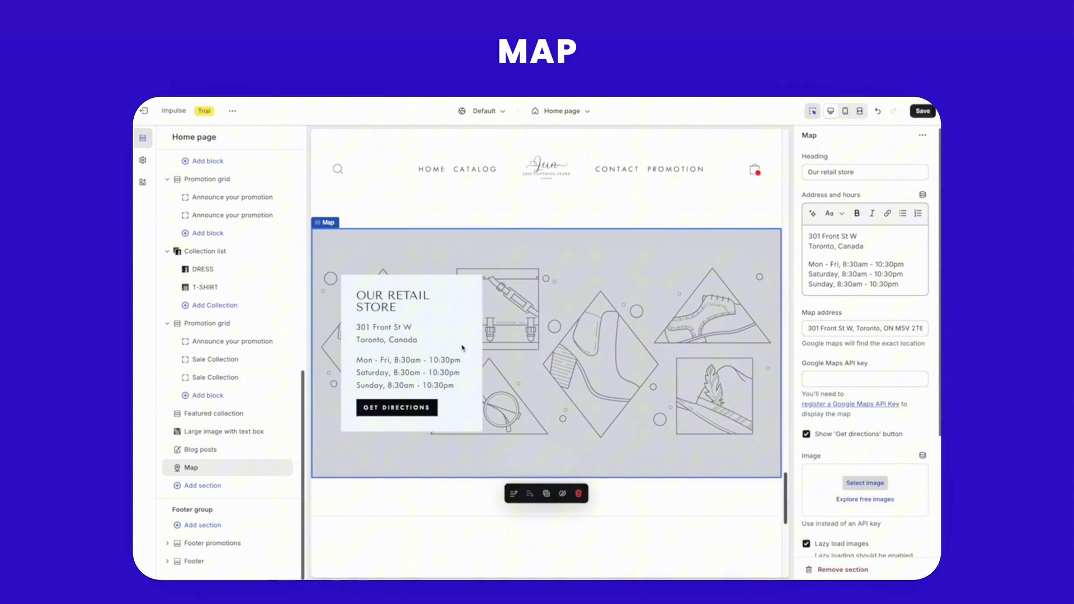
pyautogui.scroll(-2, 851, 293)
pyautogui.scroll(-2, 851, 294)
pyautogui.click(864, 318)
pyautogui.scroll(-2, 631, 336)
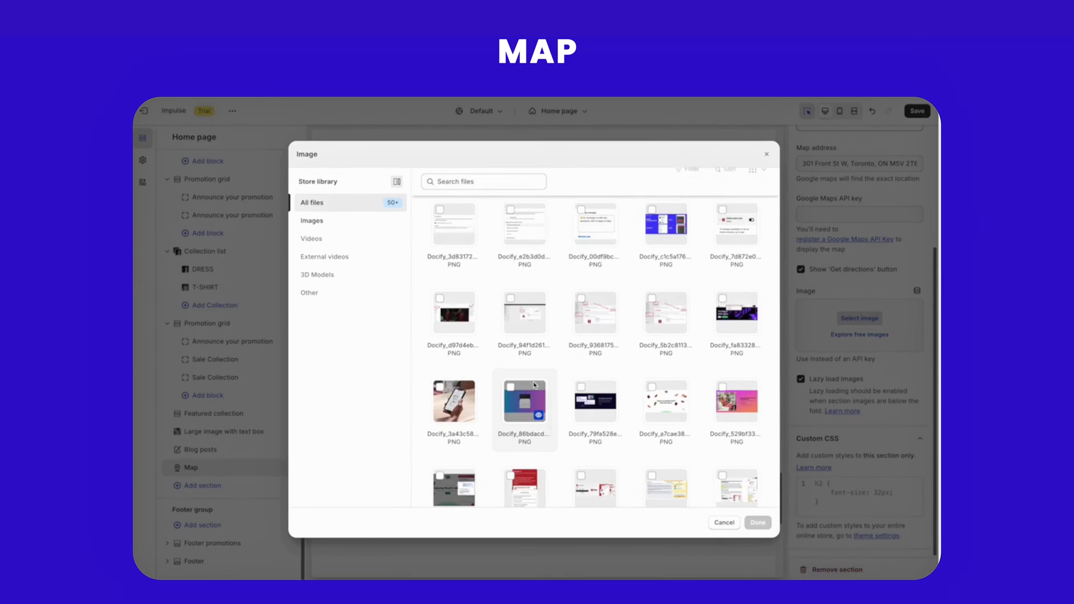
pyautogui.click(454, 402)
pyautogui.click(758, 522)
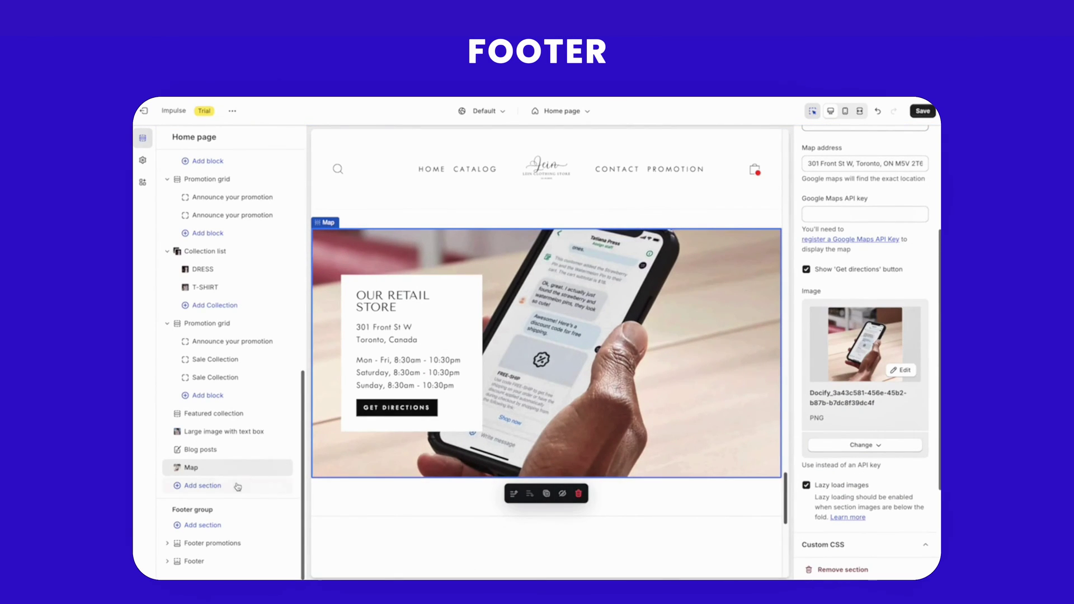
pyautogui.click(194, 560)
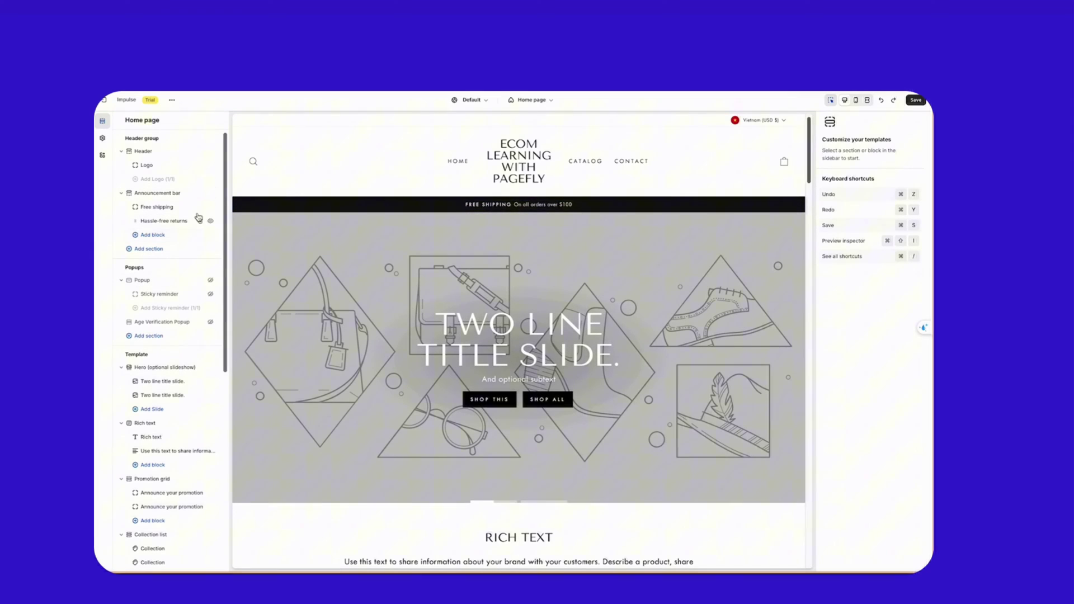
# - Add a Contact form section and drag it below the Map section
pyautogui.click(200, 221)
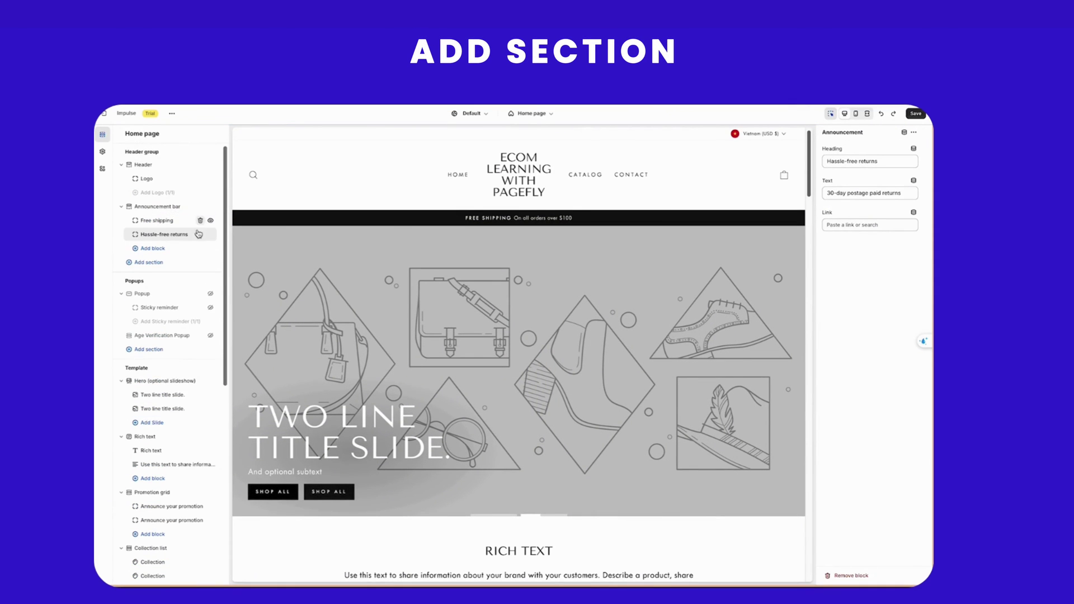
pyautogui.scroll(-2, 199, 233)
pyautogui.moveTo(151, 437)
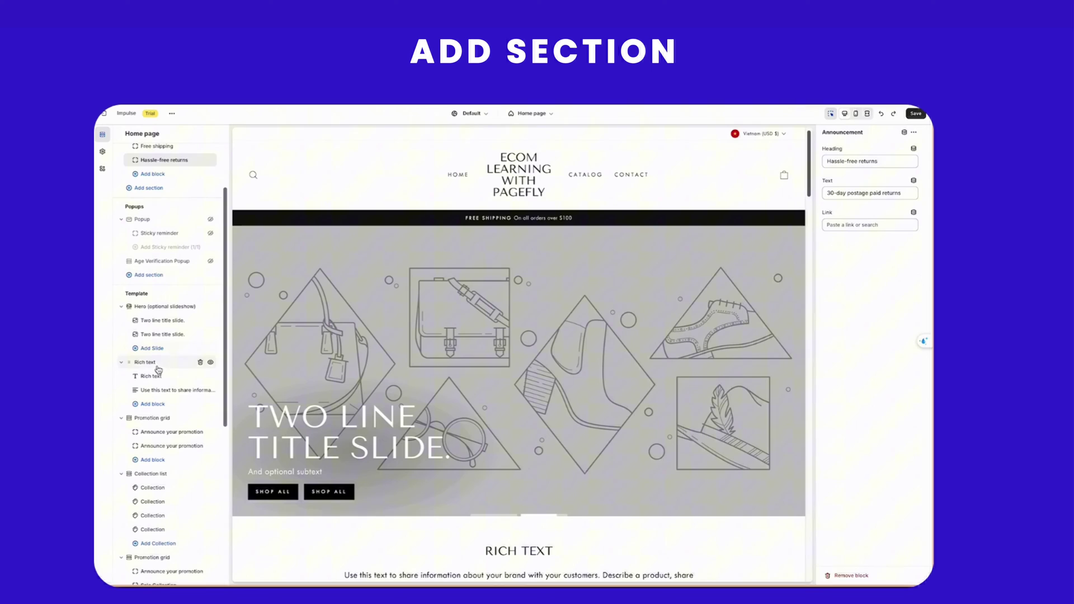
pyautogui.scroll(-7, 156, 405)
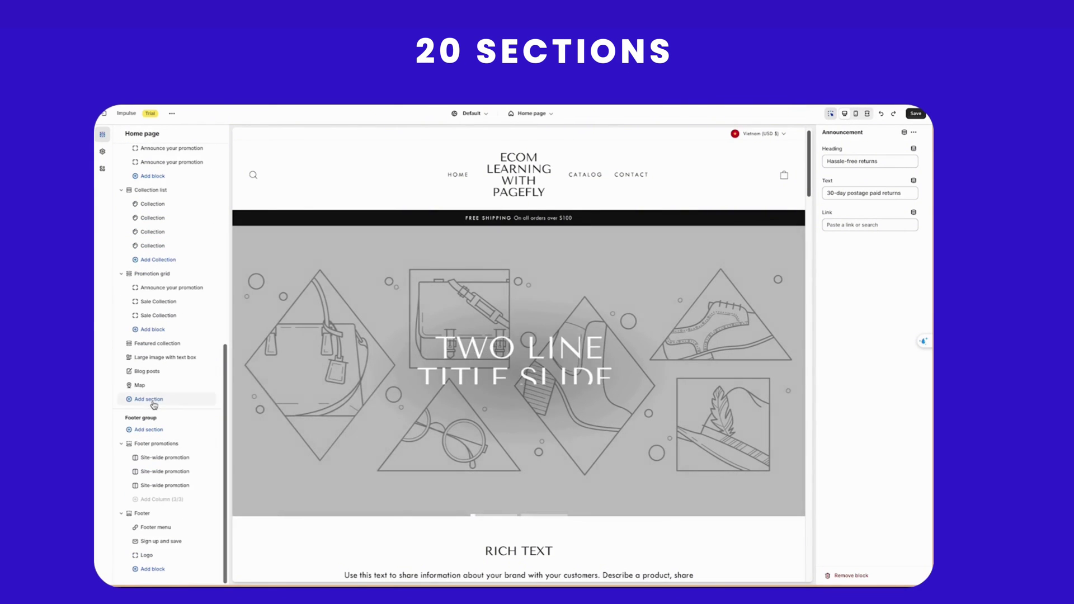
pyautogui.click(148, 398)
pyautogui.scroll(-1, 253, 453)
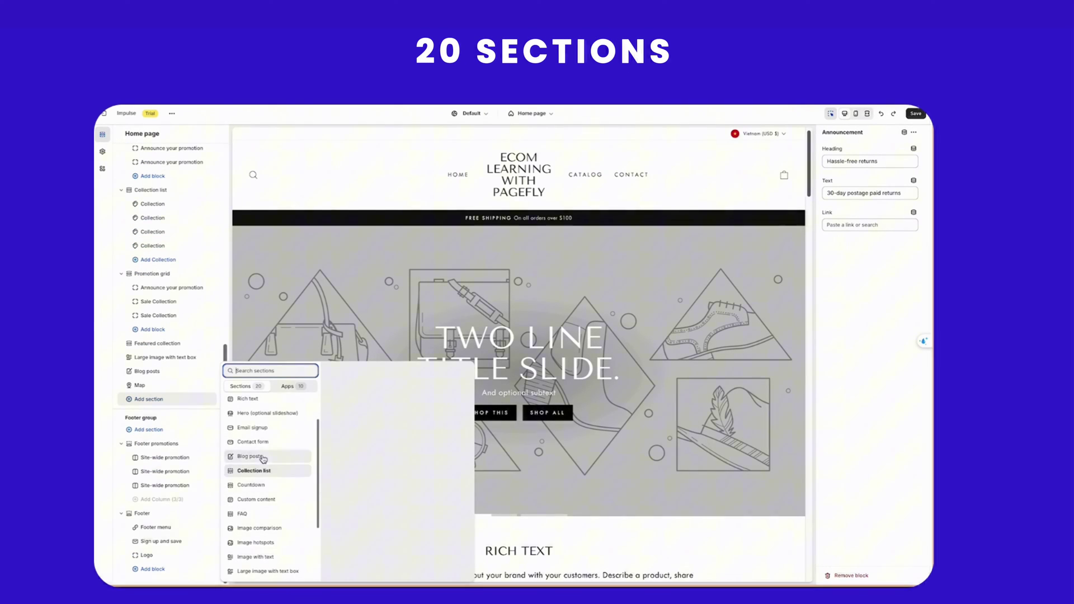
pyautogui.press('Escape')
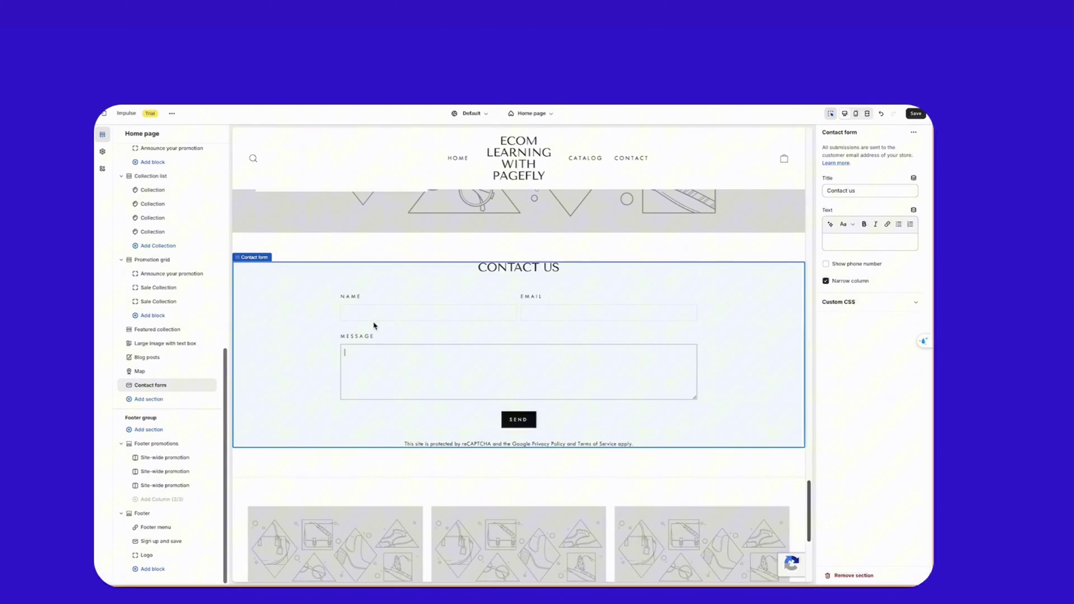
pyautogui.moveTo(168, 385)
pyautogui.mouseDown()
pyautogui.moveTo(164, 410)
pyautogui.moveTo(169, 356)
pyautogui.mouseUp()
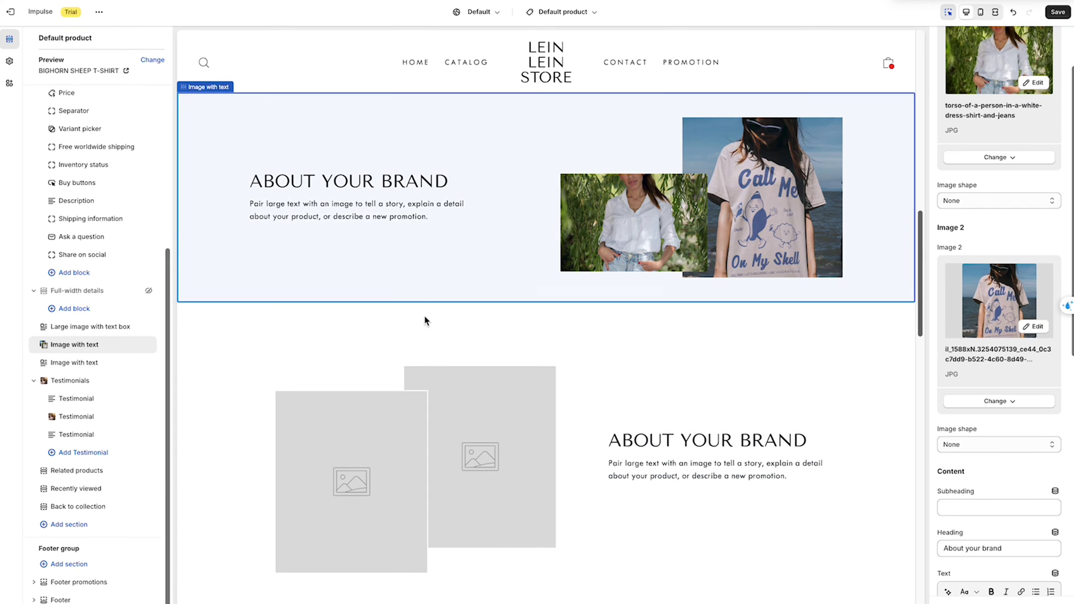
# - Set the Image with text section's text alignment to Centered
pyautogui.click(135, 363)
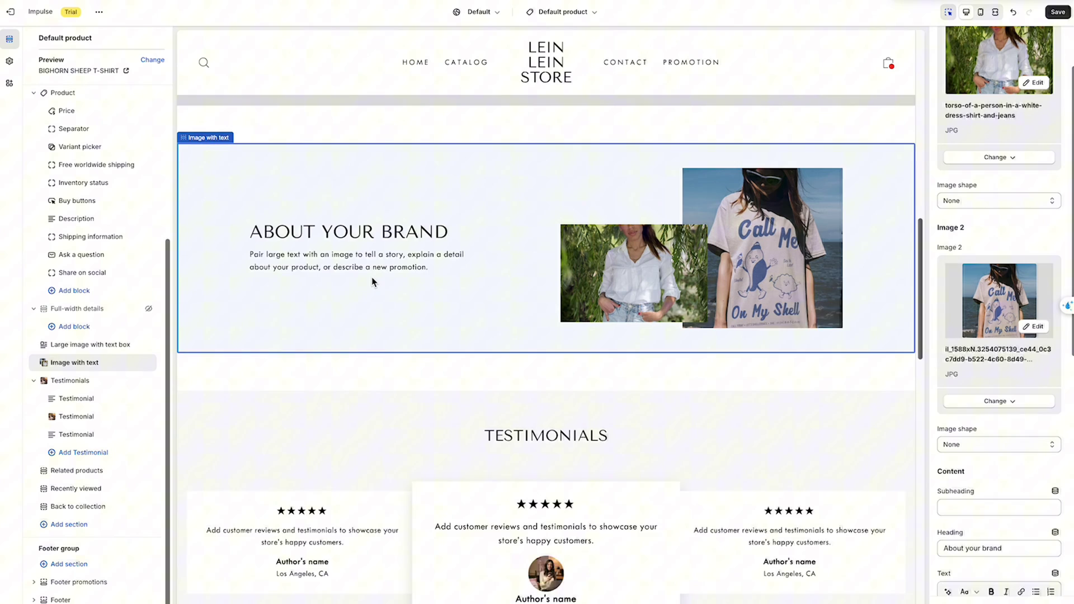
pyautogui.scroll(-5, 965, 420)
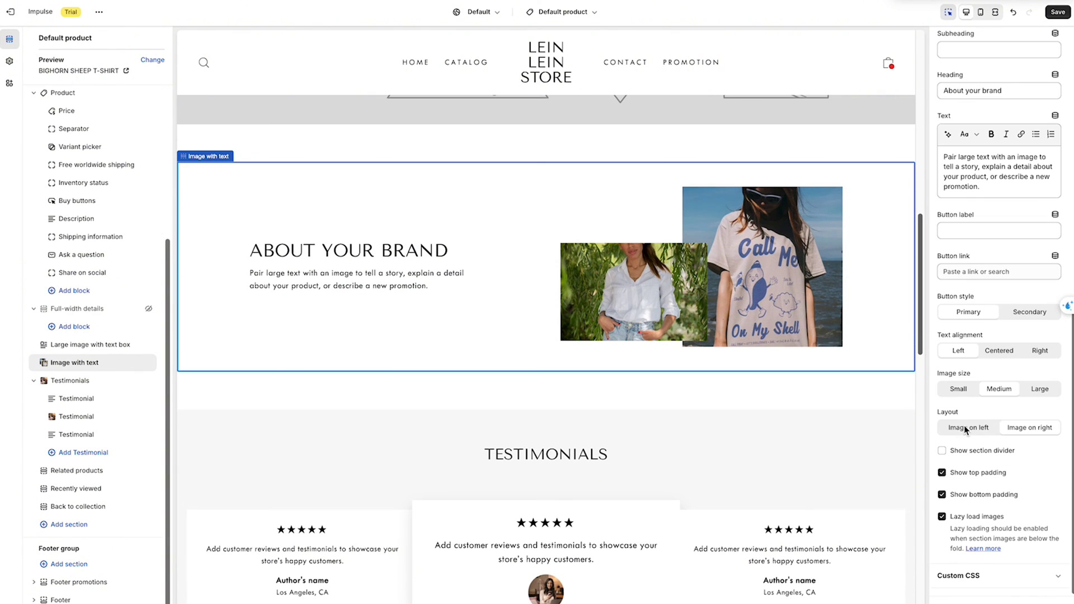
pyautogui.click(1001, 353)
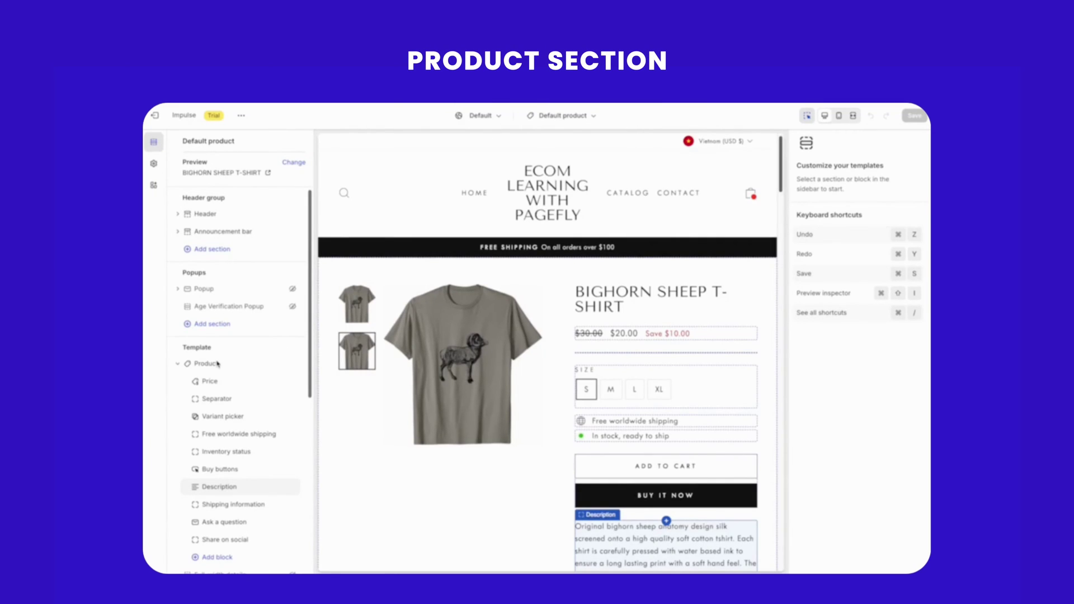
pyautogui.scroll(-3, 497, 220)
pyautogui.scroll(1, 617, 240)
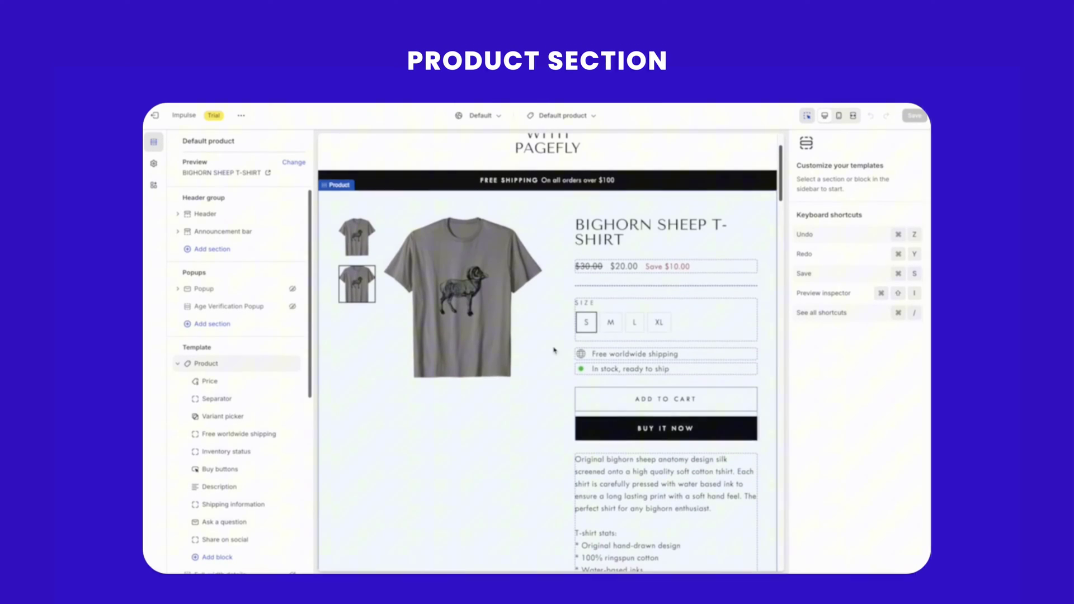
# - Make the Variant picker a Dropdown, select size S, and enable color swatches
pyautogui.click(617, 240)
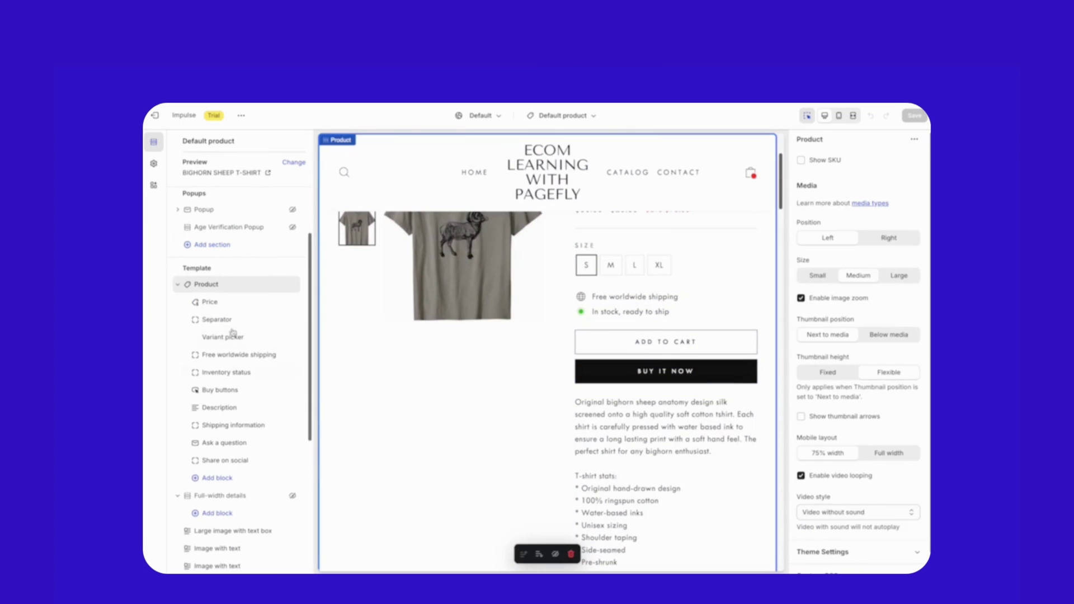
pyautogui.click(244, 310)
pyautogui.click(225, 303)
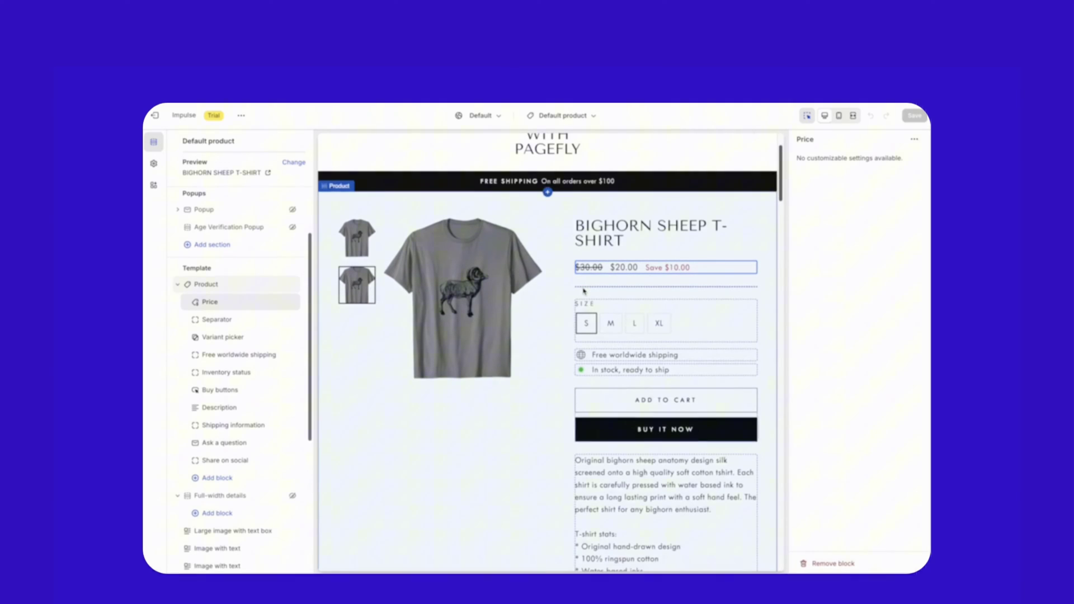
pyautogui.click(222, 337)
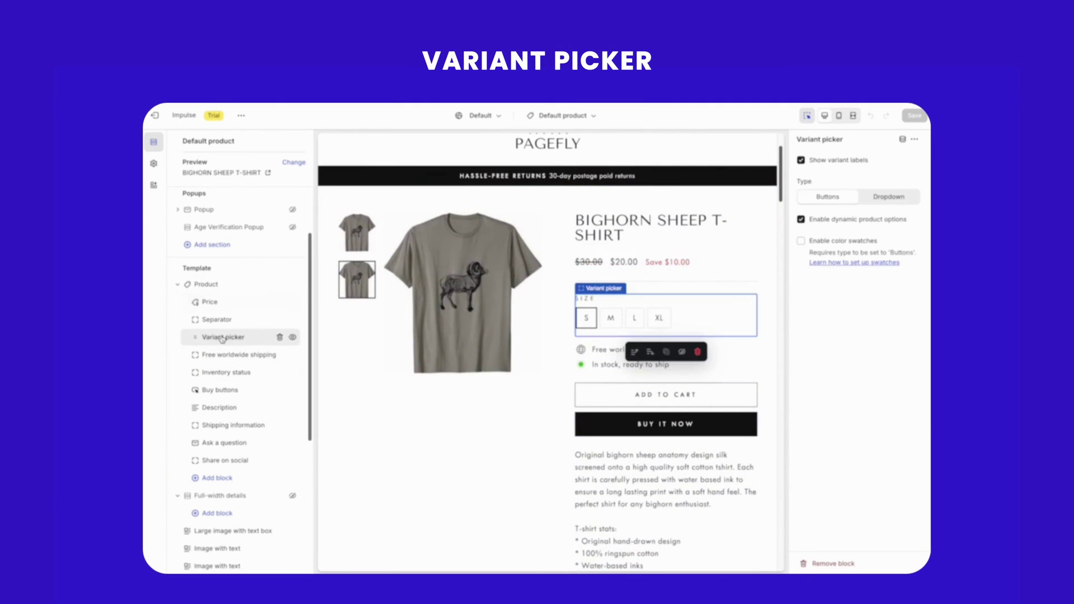
pyautogui.click(658, 317)
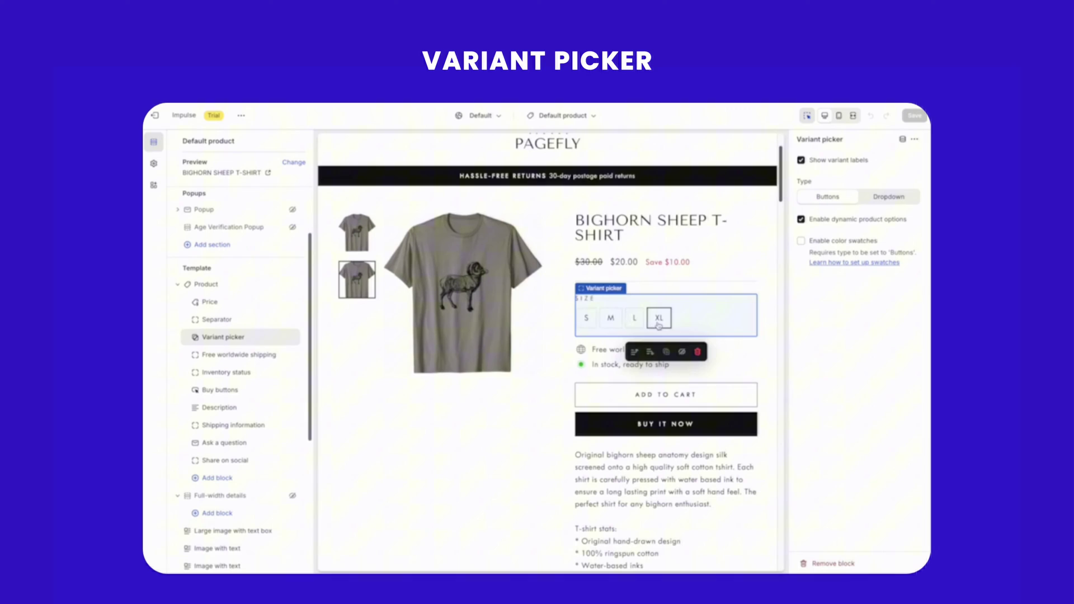
pyautogui.click(889, 197)
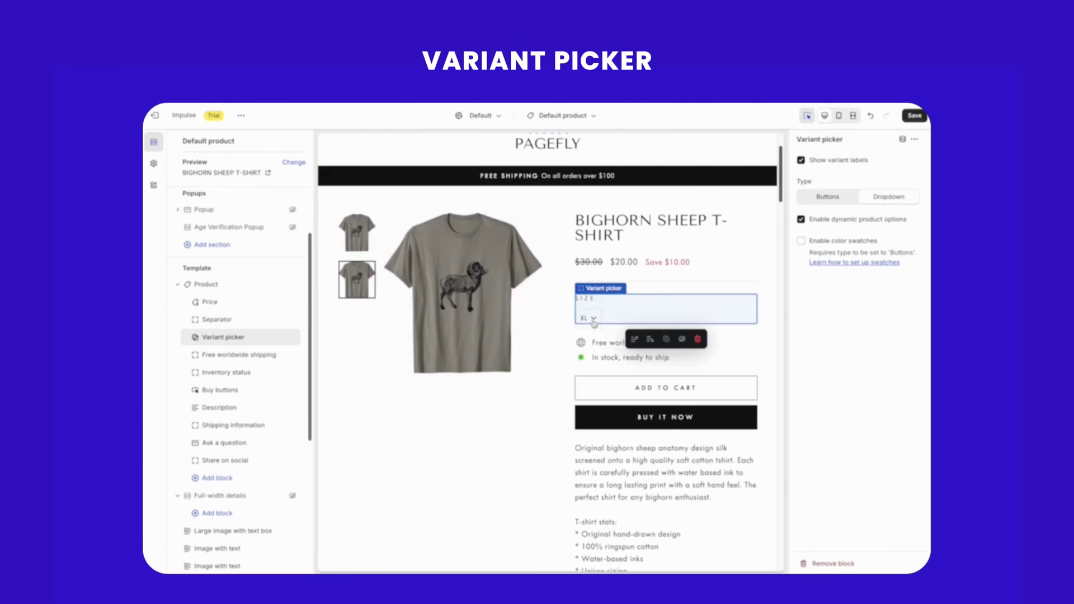
pyautogui.click(592, 318)
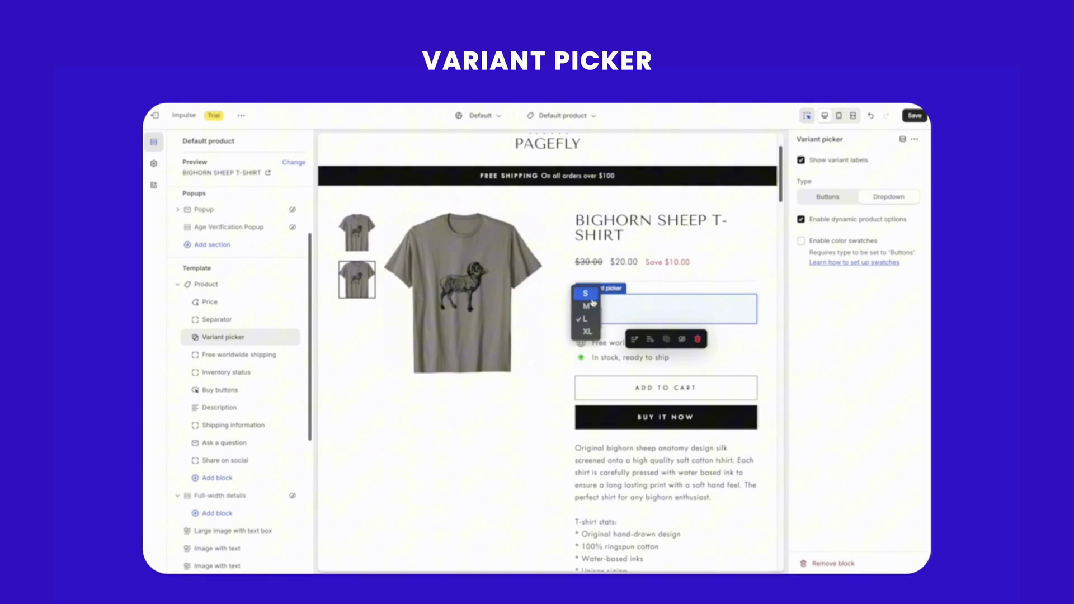
pyautogui.click(586, 280)
pyautogui.click(874, 244)
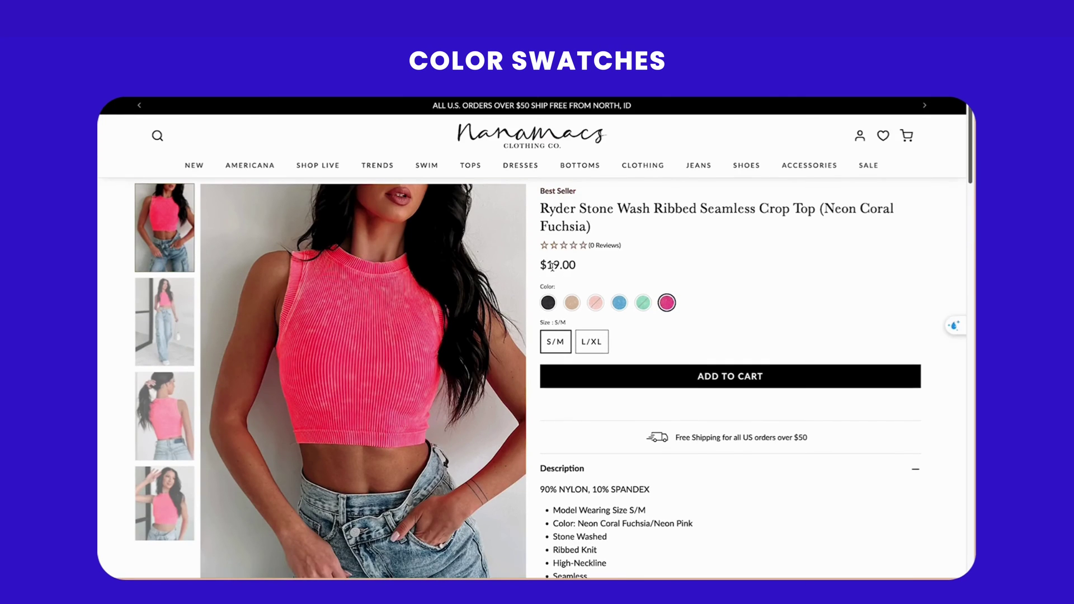
pyautogui.click(549, 308)
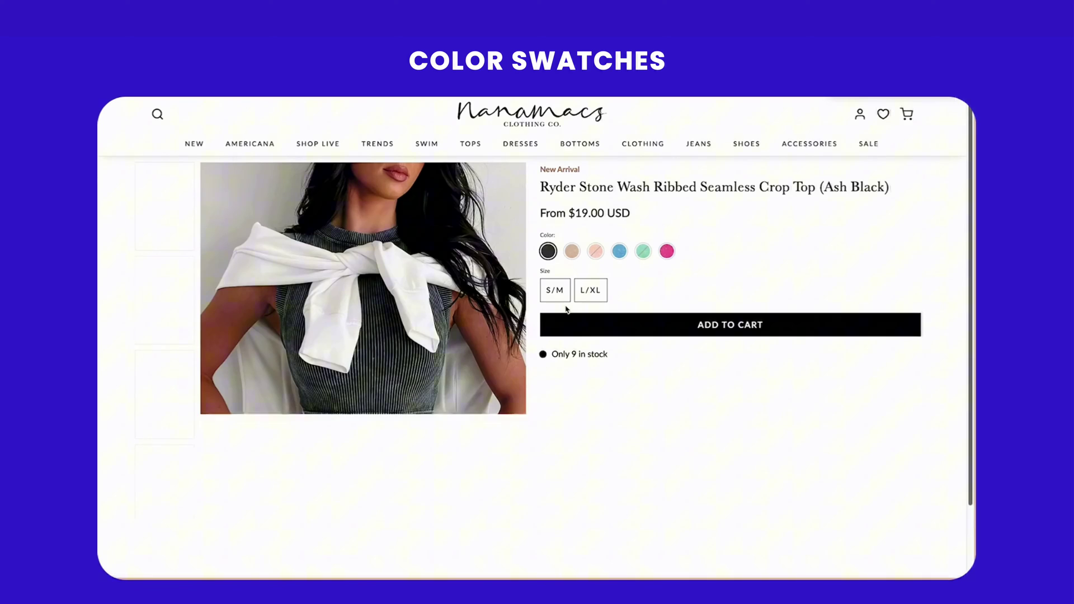
pyautogui.click(572, 250)
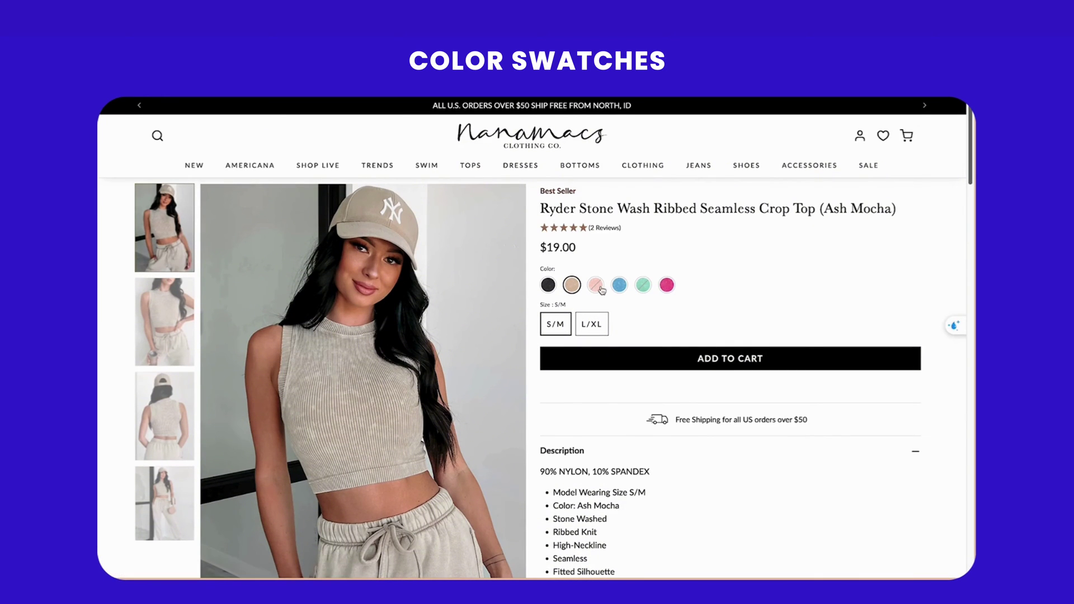
pyautogui.click(594, 285)
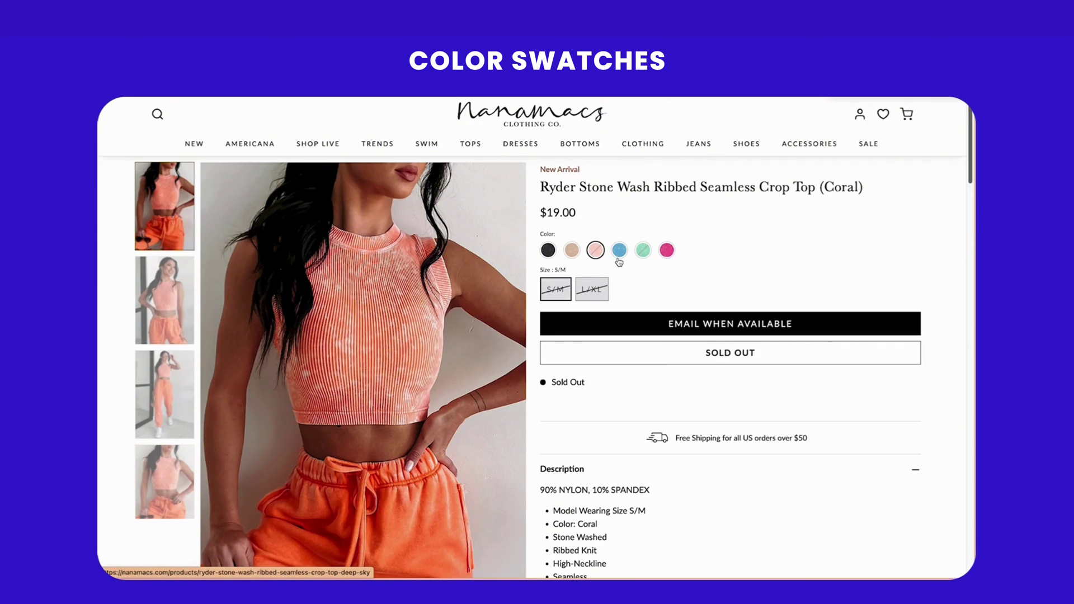
pyautogui.click(620, 252)
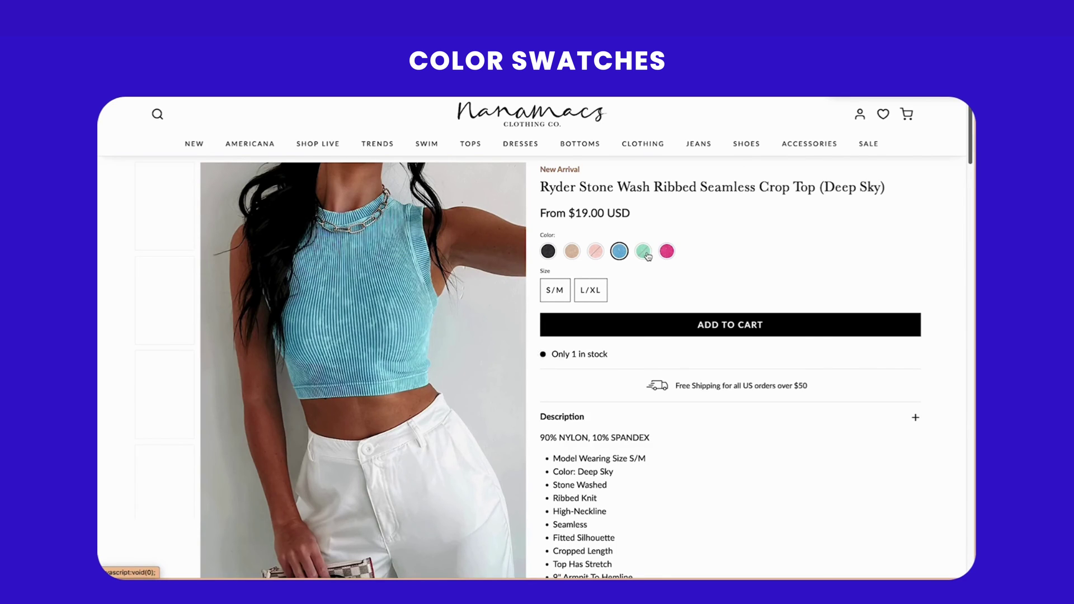
pyautogui.click(643, 251)
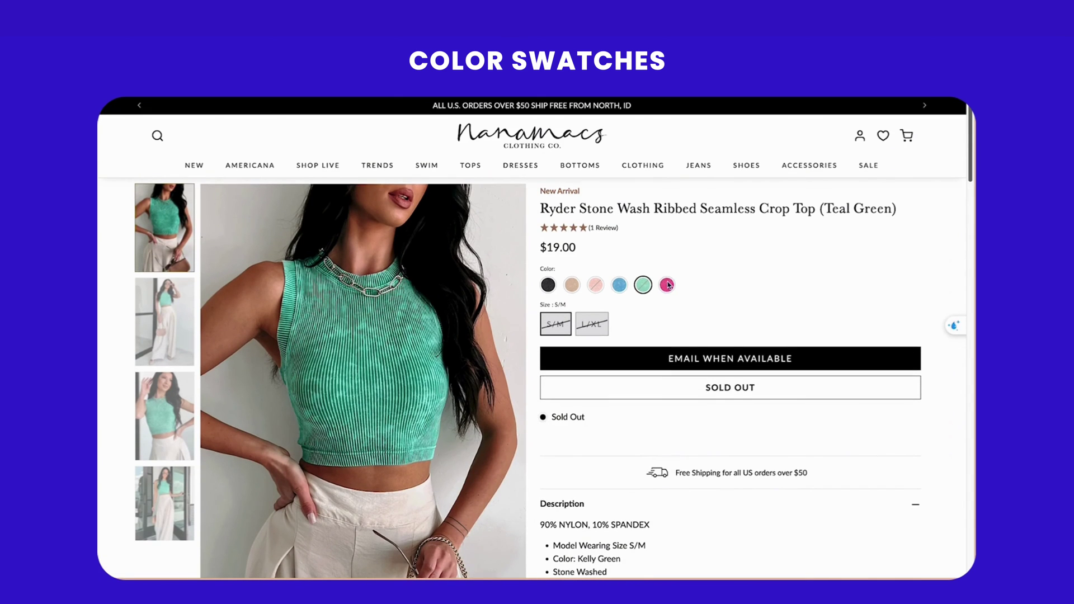
pyautogui.click(667, 285)
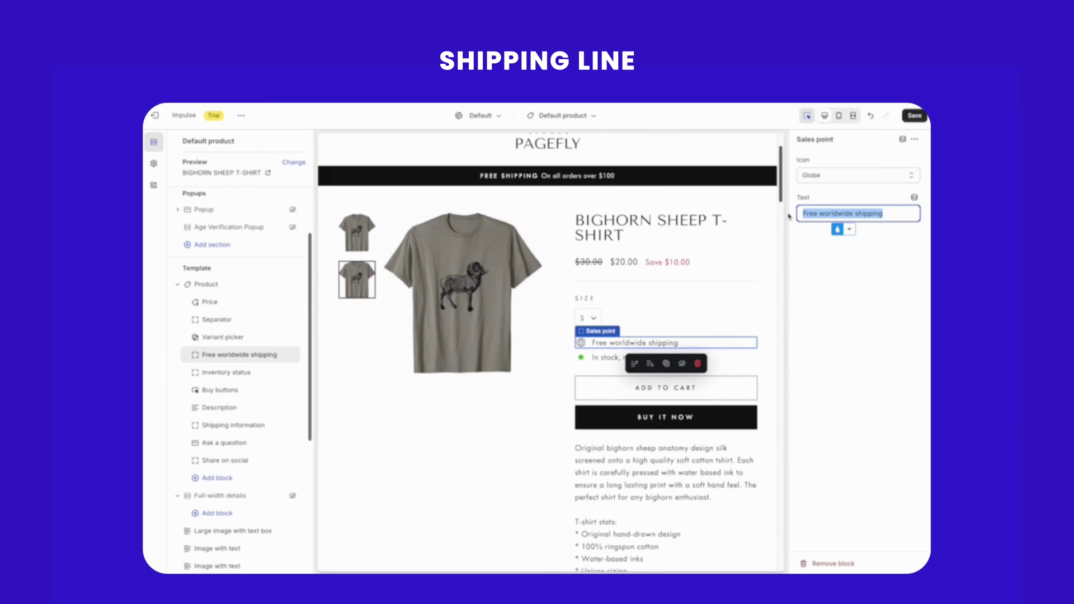
pyautogui.write(' from $100')
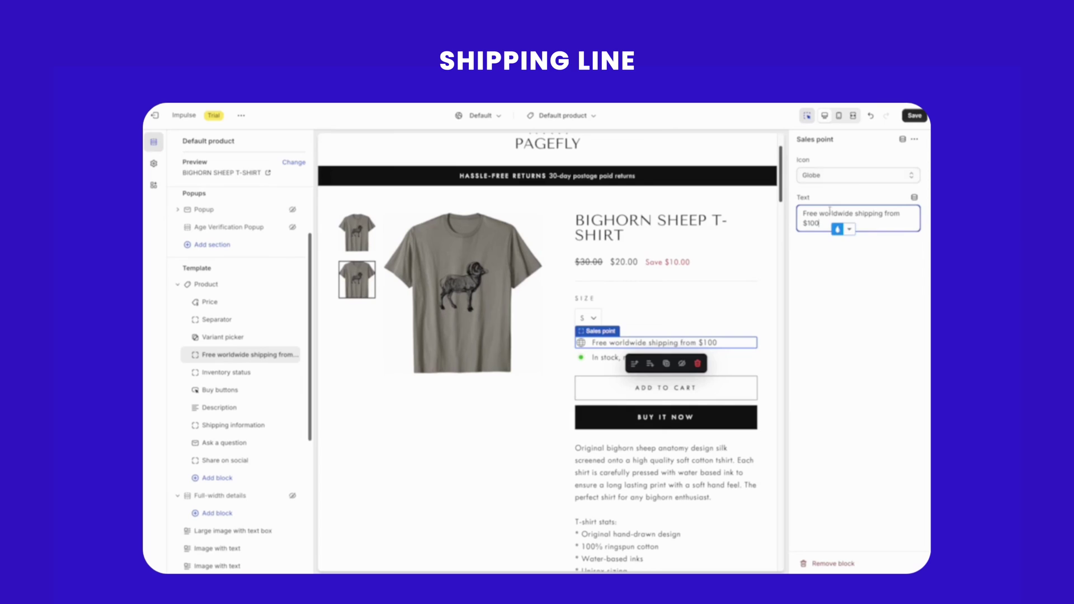
# - Set the low inventory threshold to 20 and test Buy it now in the preview
pyautogui.click(223, 381)
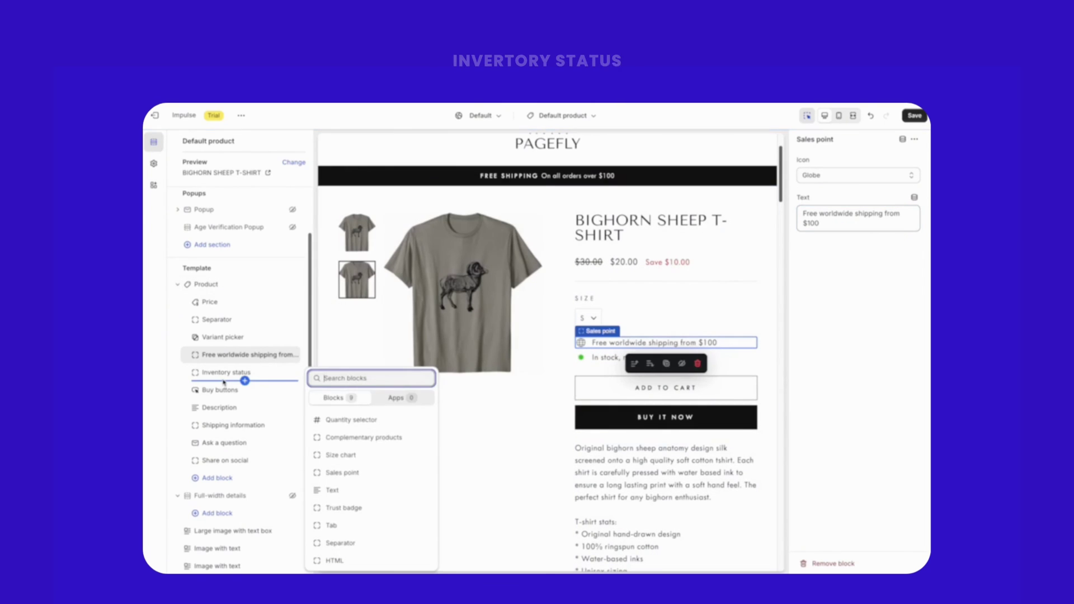
pyautogui.click(220, 371)
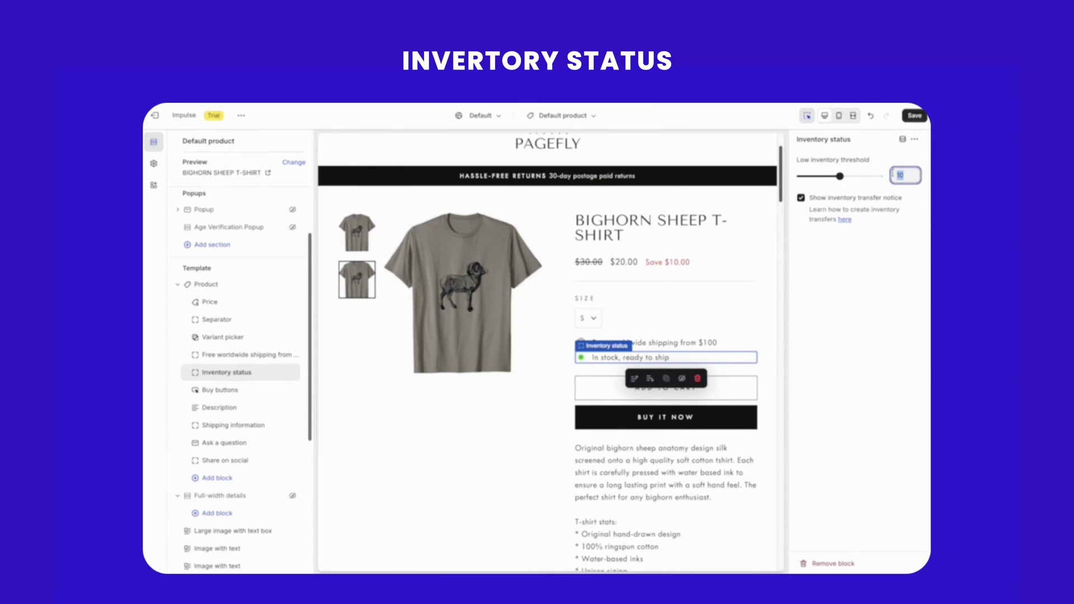
pyautogui.write('20')
pyautogui.click(907, 277)
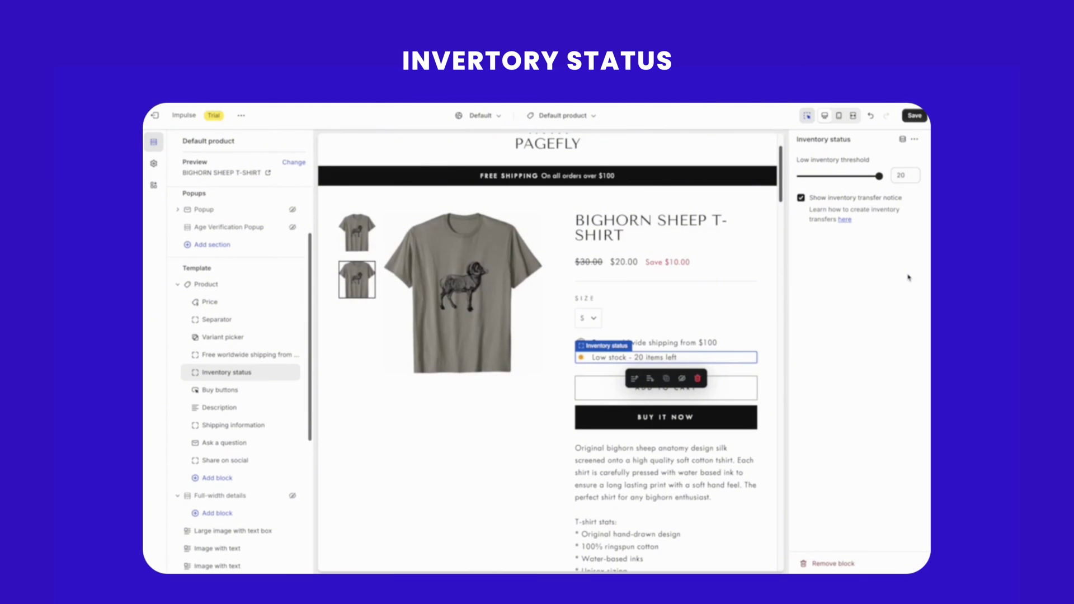
pyautogui.click(220, 390)
pyautogui.moveTo(665, 403)
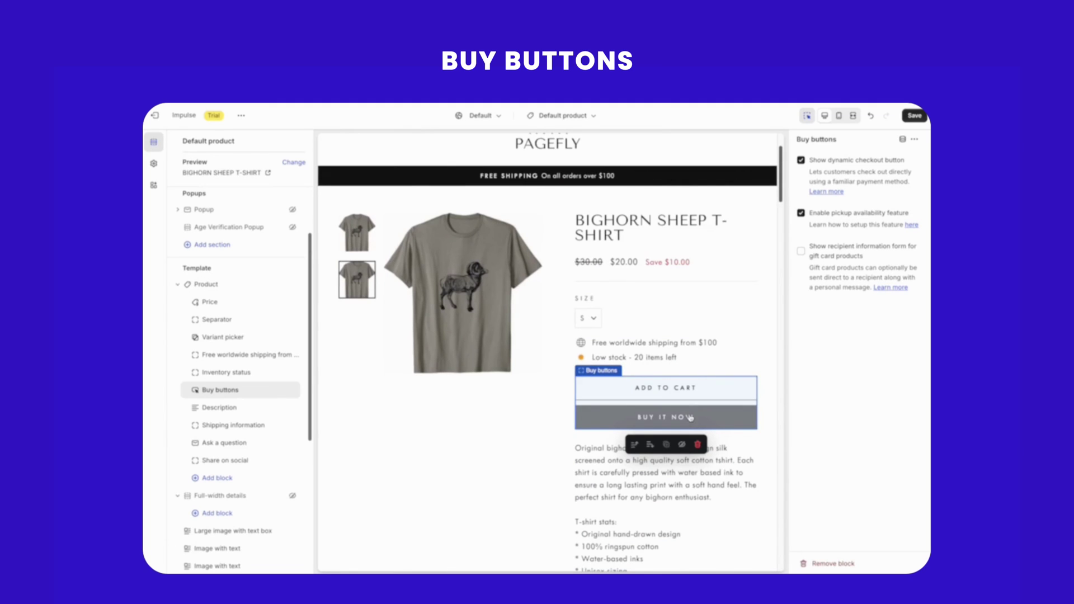
pyautogui.click(689, 417)
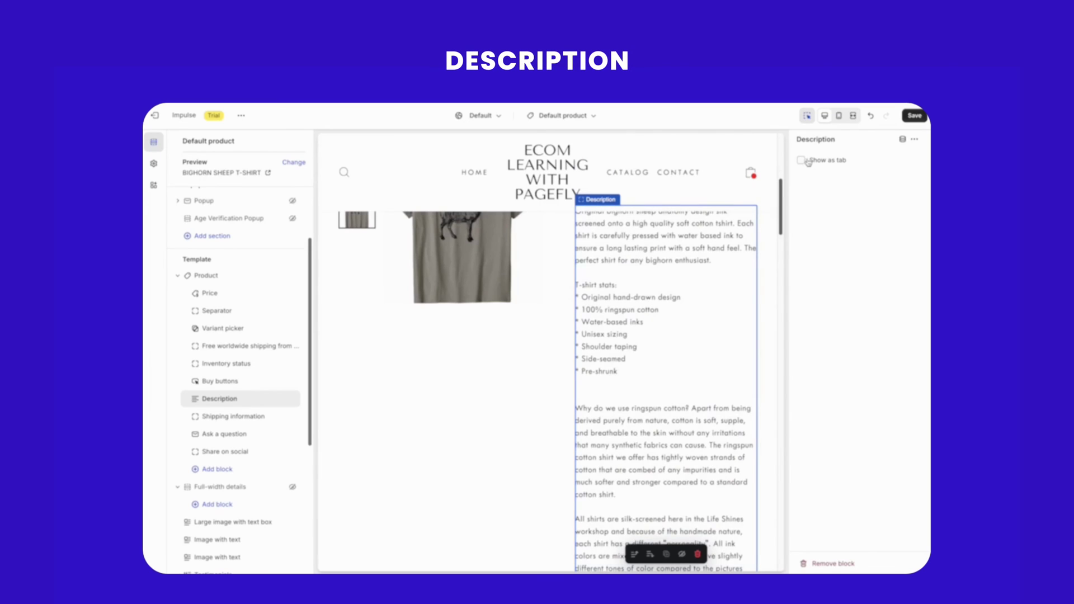
pyautogui.scroll(5, 680, 306)
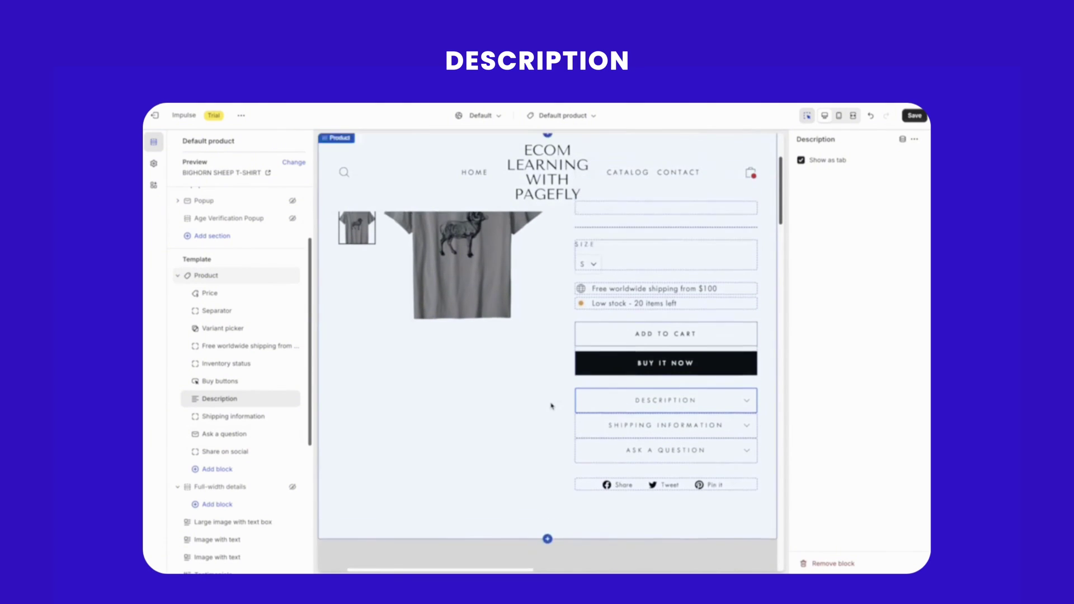
# - Expand the Shipping information, Ask a question and Description tabs in the preview
pyautogui.click(642, 445)
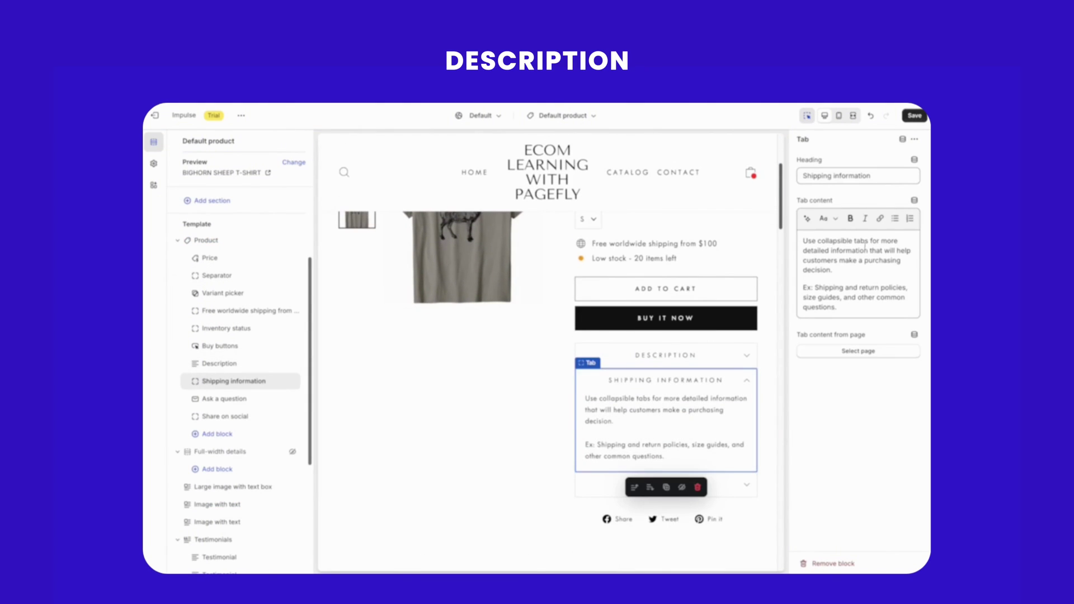
pyautogui.click(696, 486)
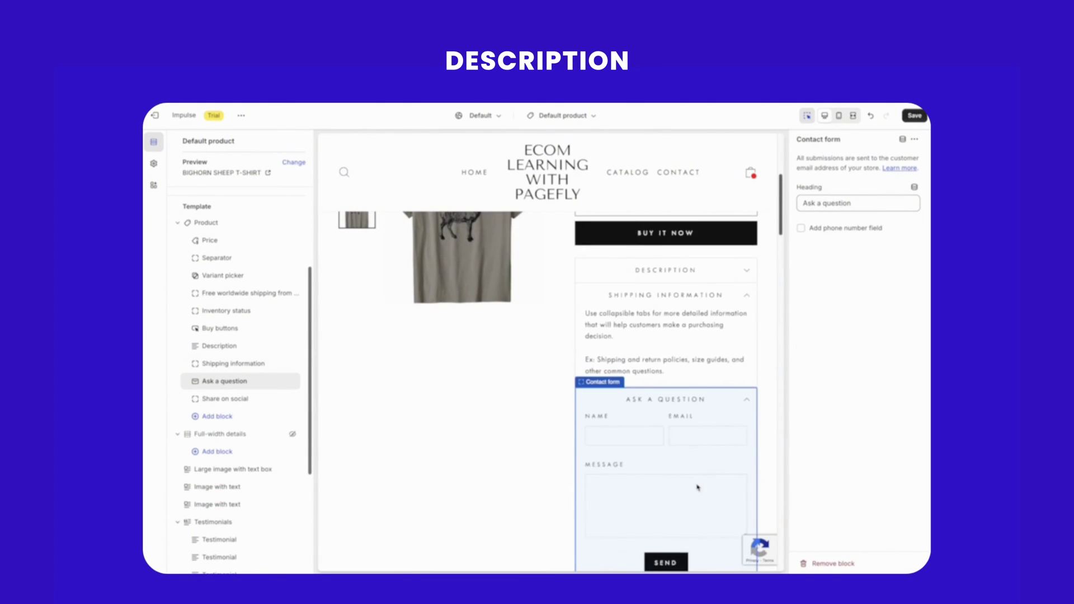
pyautogui.click(666, 270)
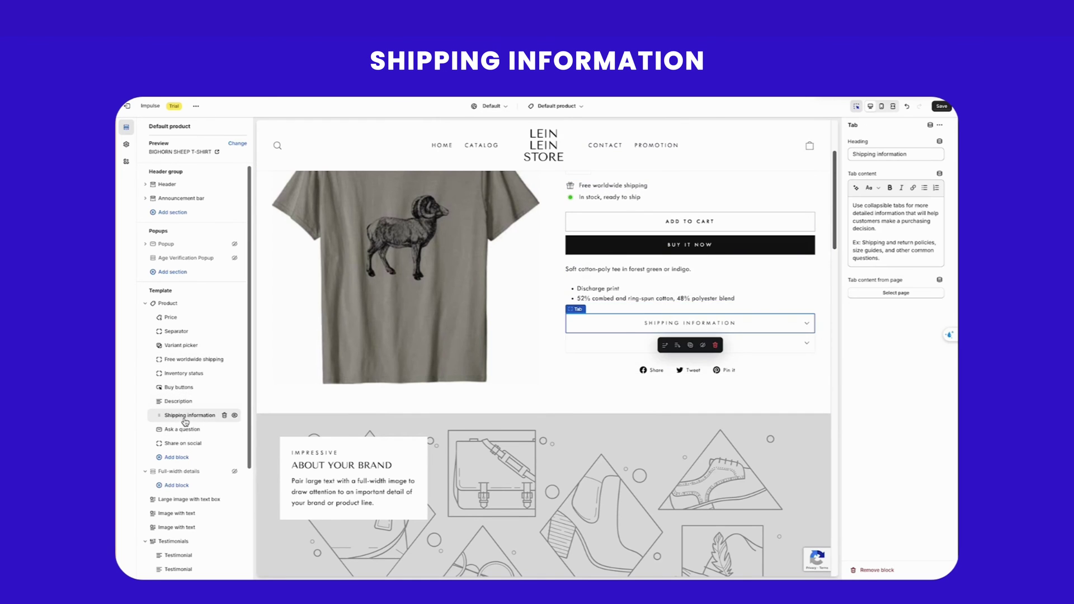
# - Make the Shipping information tab's second example paragraph bold
pyautogui.click(622, 328)
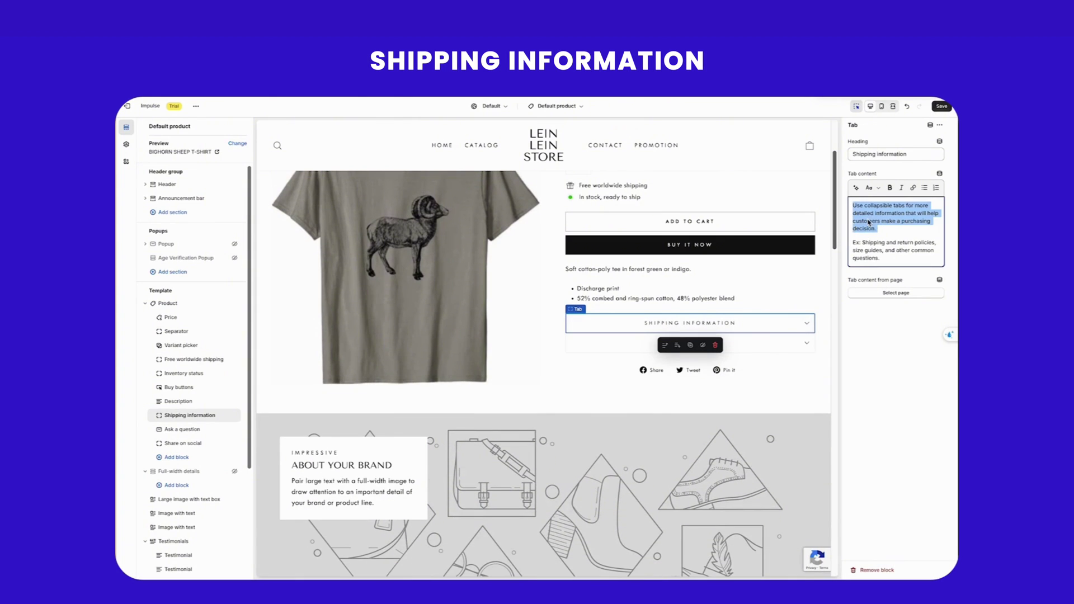
pyautogui.moveTo(852, 241); pyautogui.dragTo(881, 259)
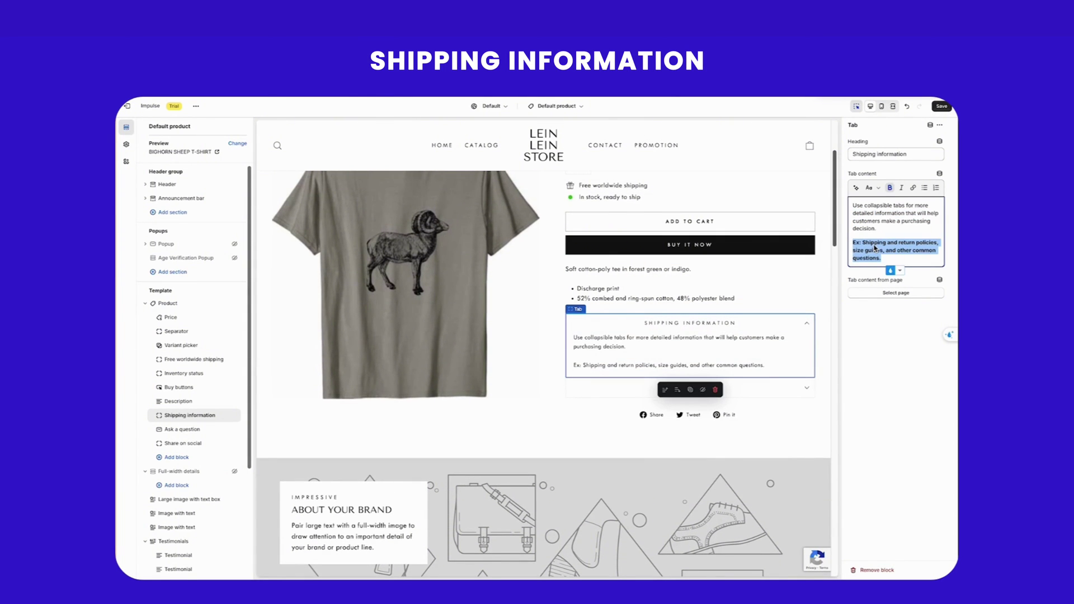
pyautogui.hotkey('ctrl', 'b')
# - Review the Ask a question form and Share on social blocks
pyautogui.click(183, 428)
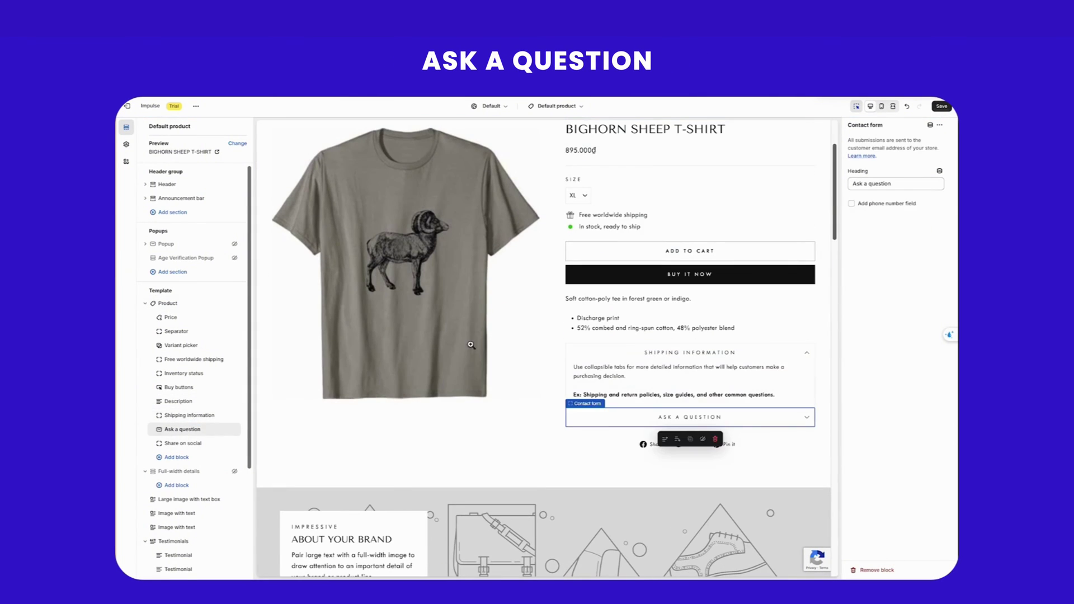
pyautogui.click(604, 418)
pyautogui.scroll(-3, 800, 241)
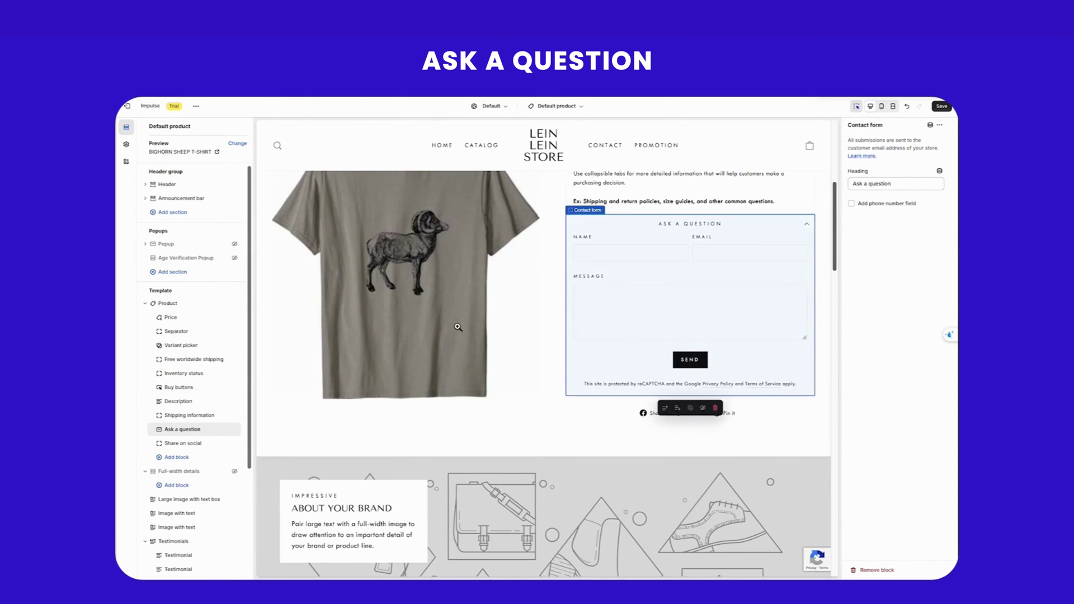
pyautogui.click(183, 444)
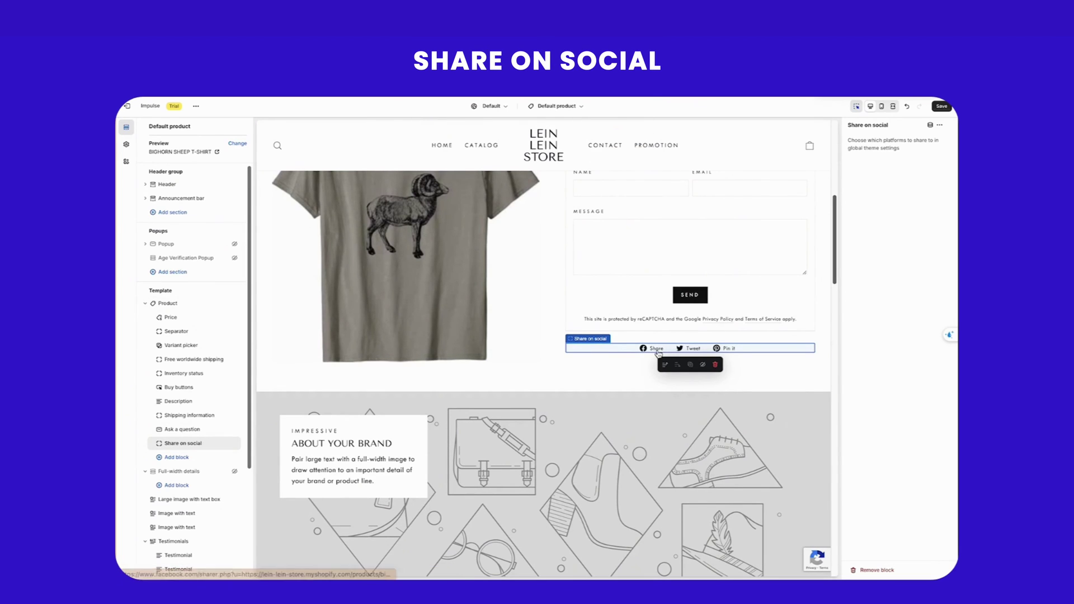
pyautogui.scroll(-1, 181, 419)
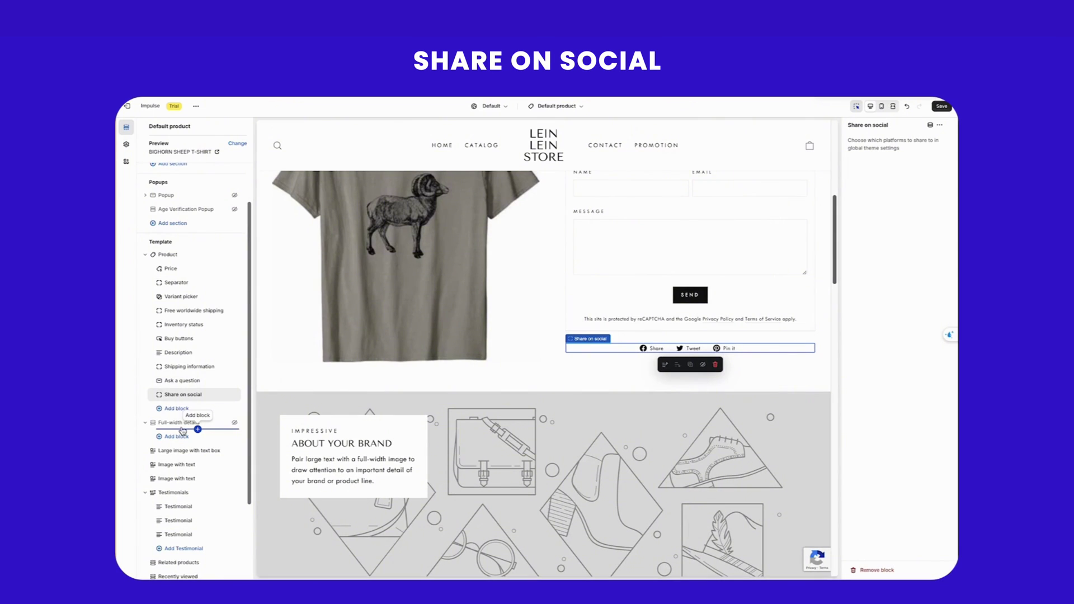
pyautogui.scroll(-2, 185, 390)
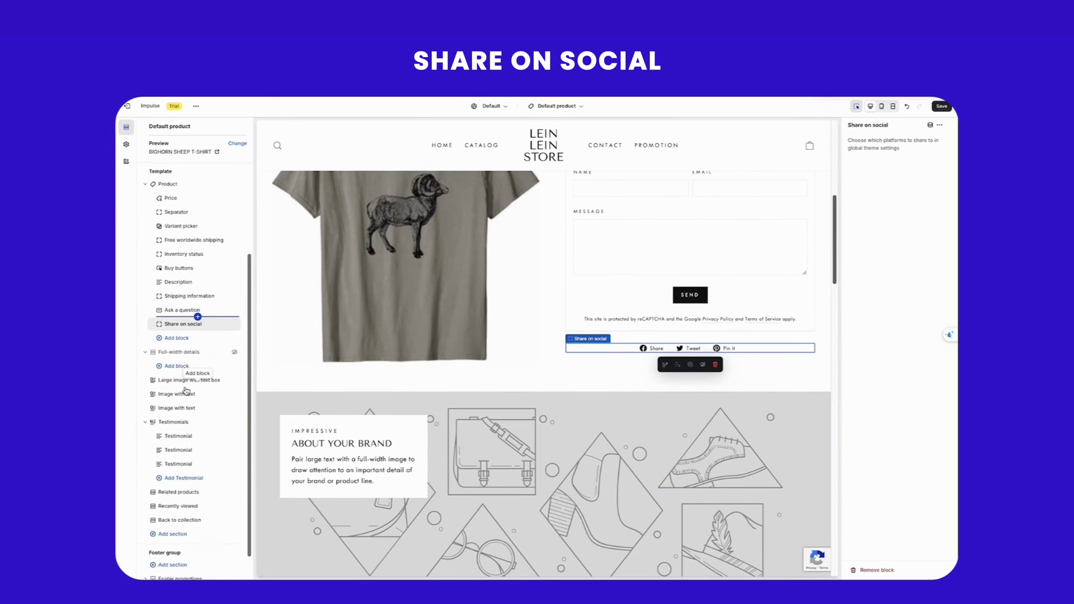
pyautogui.scroll(-4, 348, 279)
pyautogui.click(348, 279)
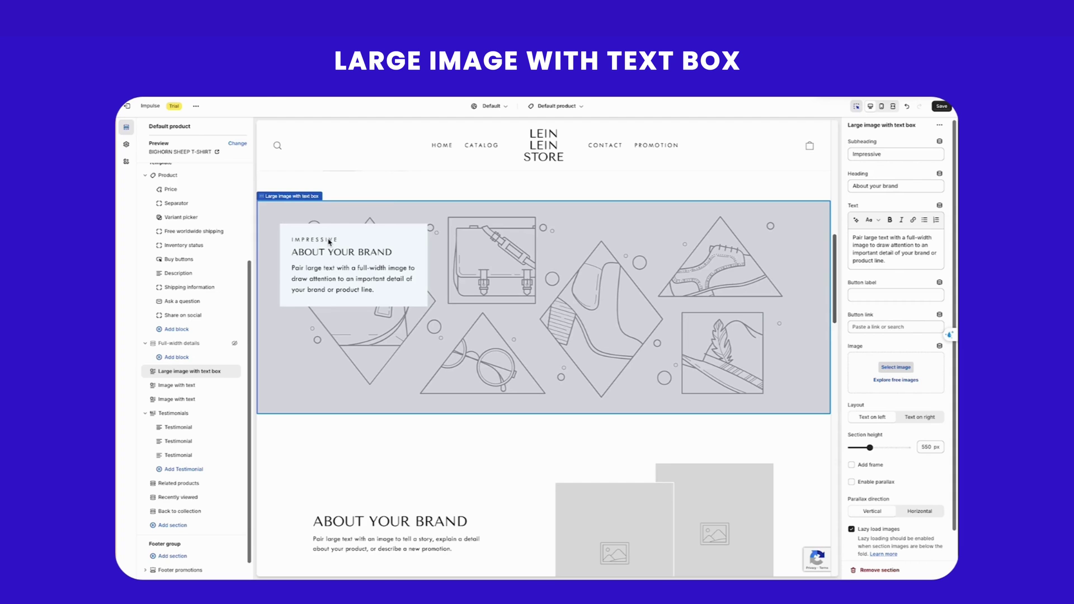
# - Add an author photo to a testimonial block in the Testimonials section
pyautogui.moveTo(209, 406)
pyautogui.click(181, 413)
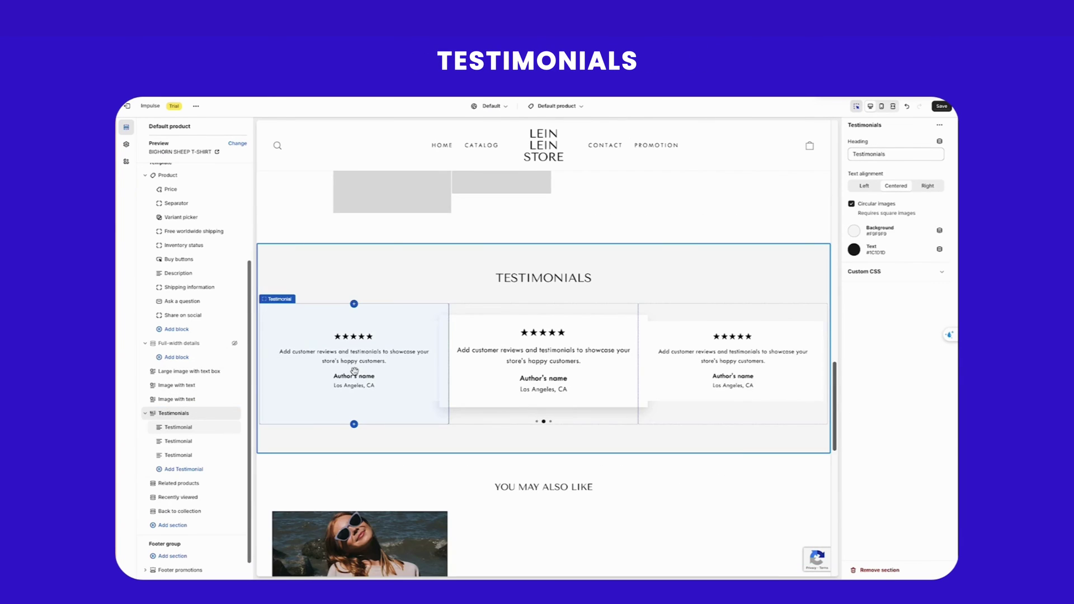
pyautogui.click(636, 338)
pyautogui.click(894, 263)
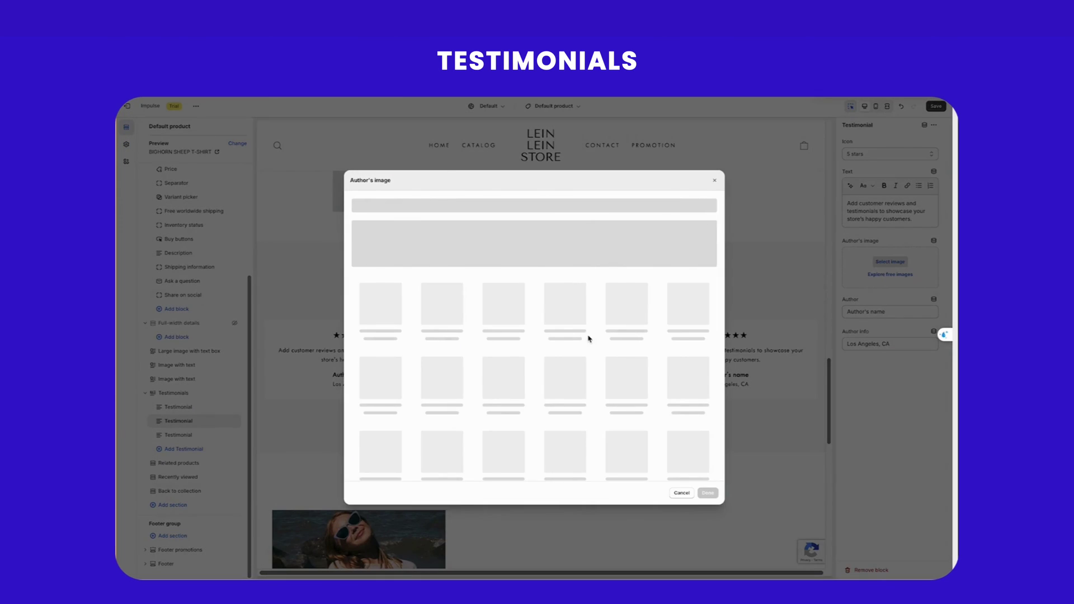
pyautogui.click(515, 267)
pyautogui.click(707, 517)
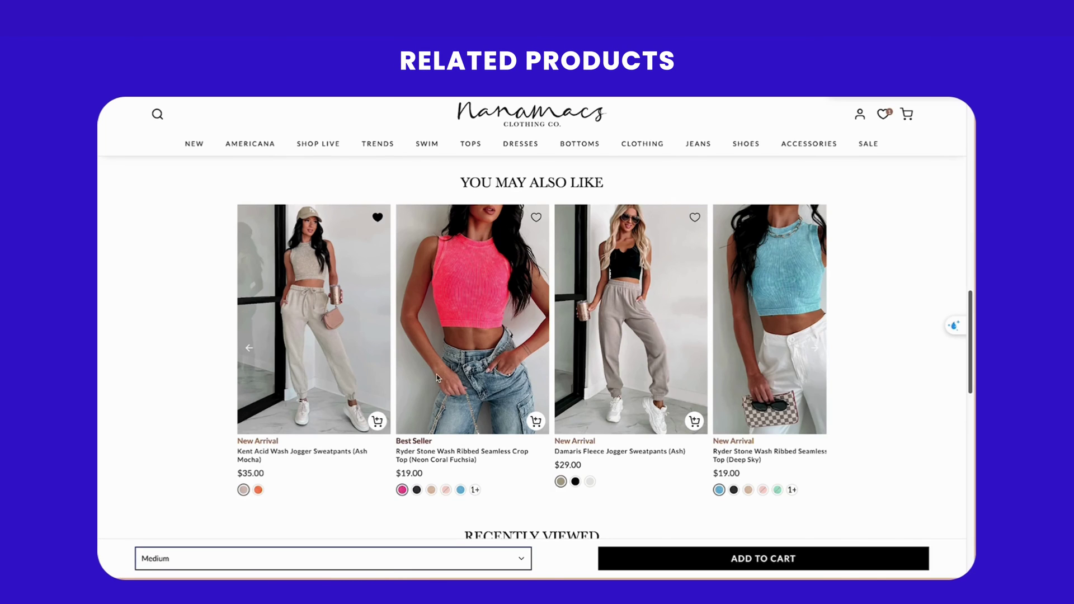
# - View the pink Ryder crop top in Ash Black, then wishlist the Ash Mocha joggers from Recently Viewed
pyautogui.click(436, 375)
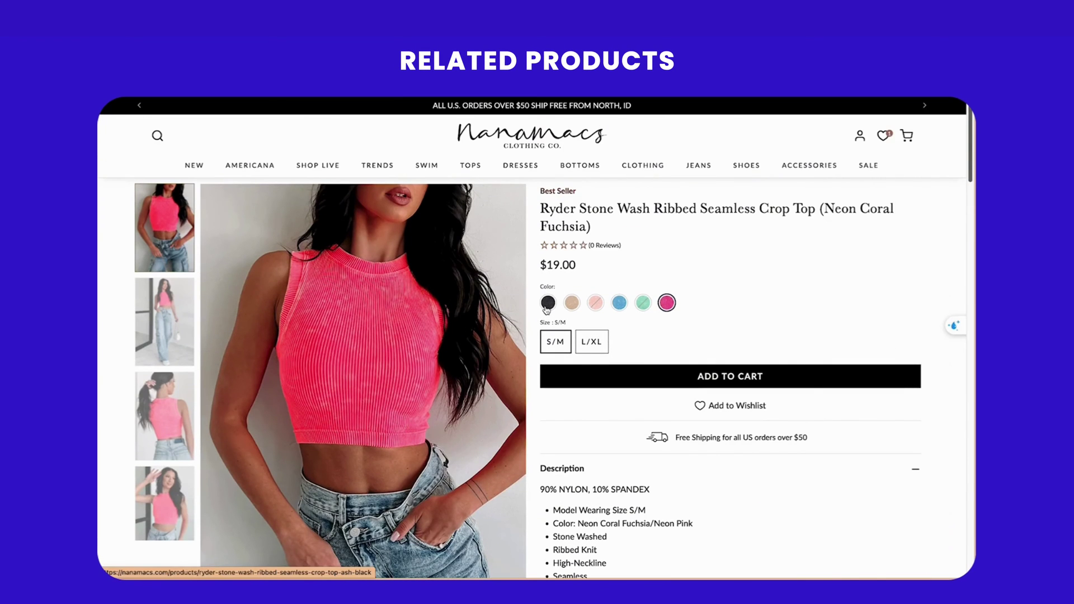
pyautogui.click(546, 307)
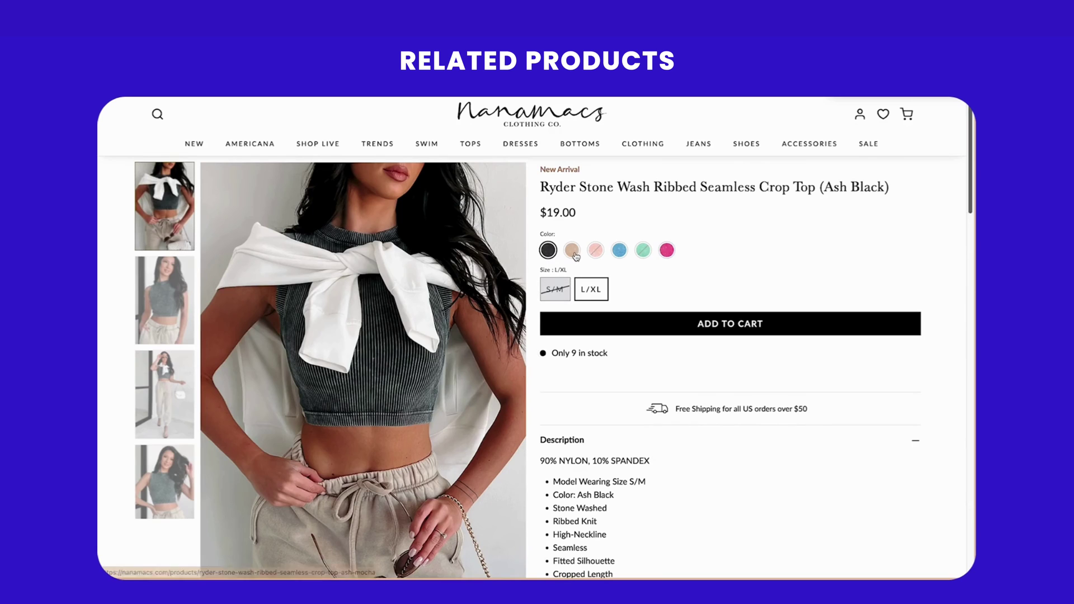
pyautogui.click(571, 250)
pyautogui.scroll(-15, 377, 280)
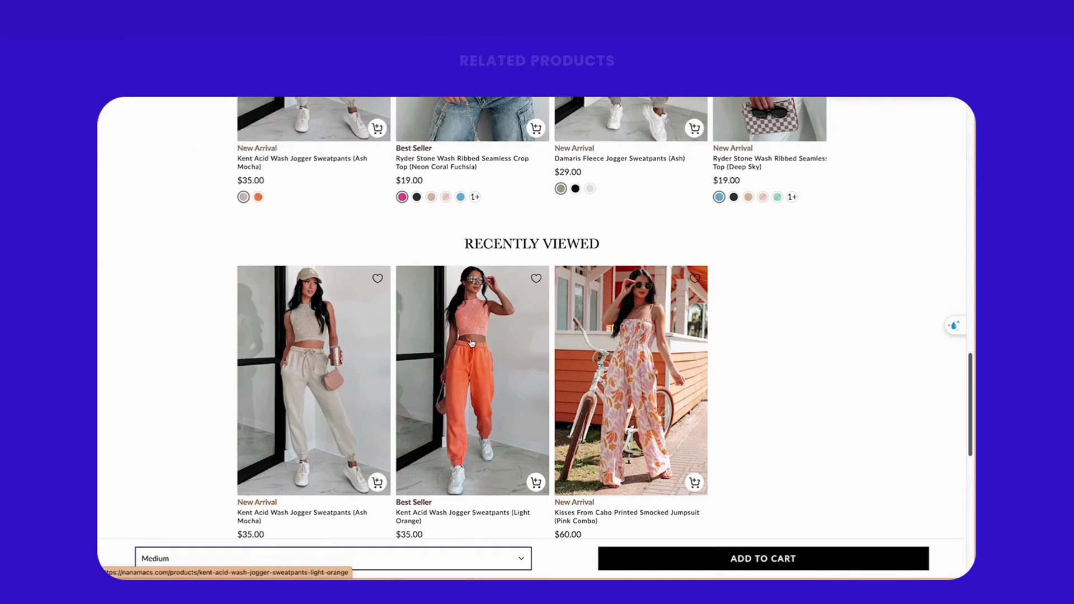
pyautogui.click(378, 280)
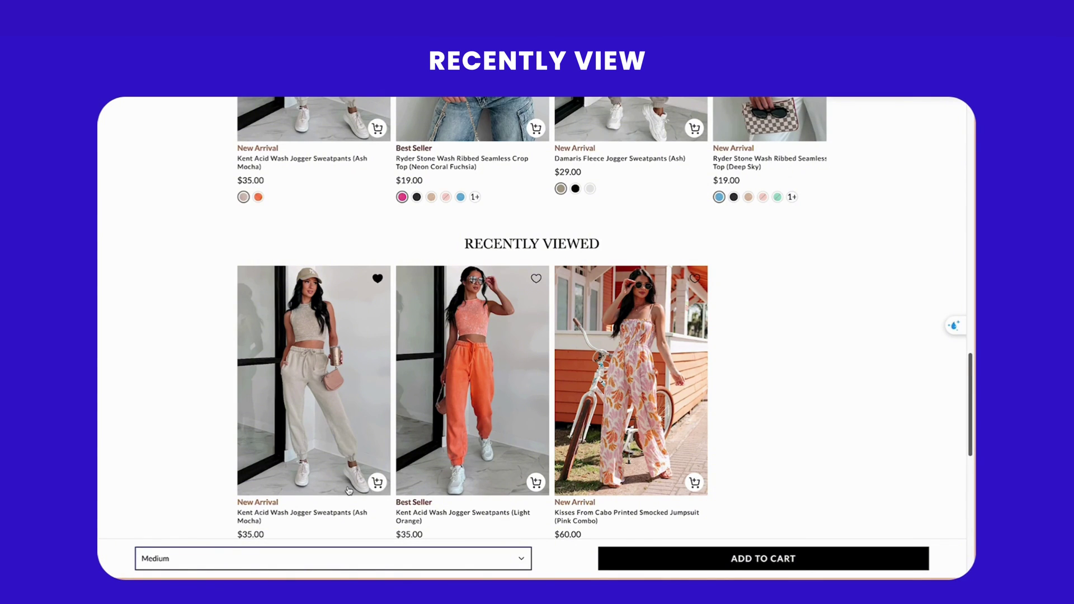
pyautogui.scroll(-1, 349, 490)
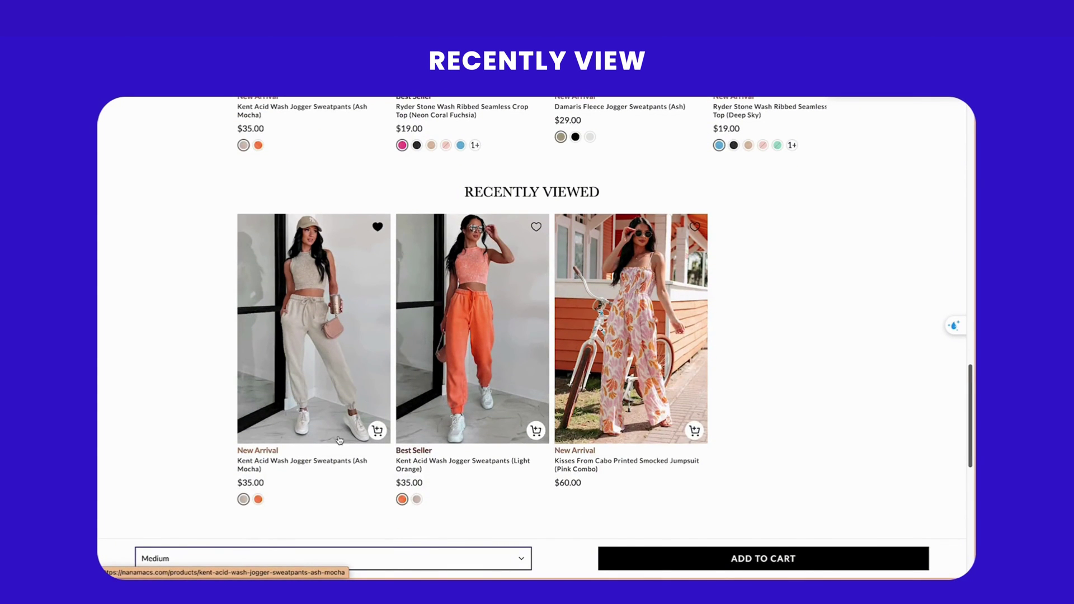
pyautogui.scroll(-5, 322, 457)
pyautogui.scroll(-1, 324, 455)
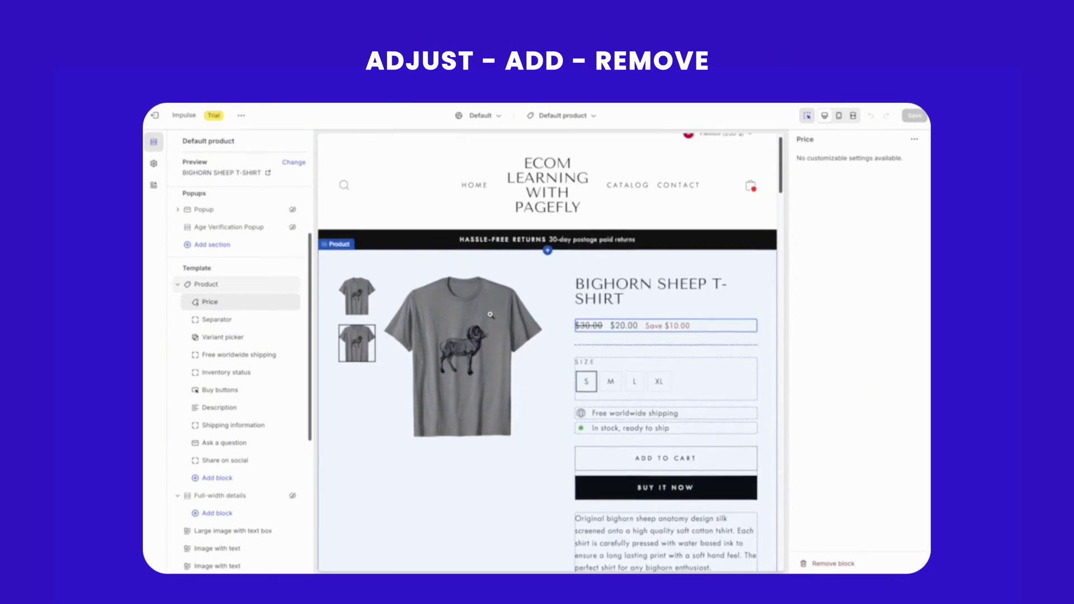
pyautogui.scroll(-3, 491, 315)
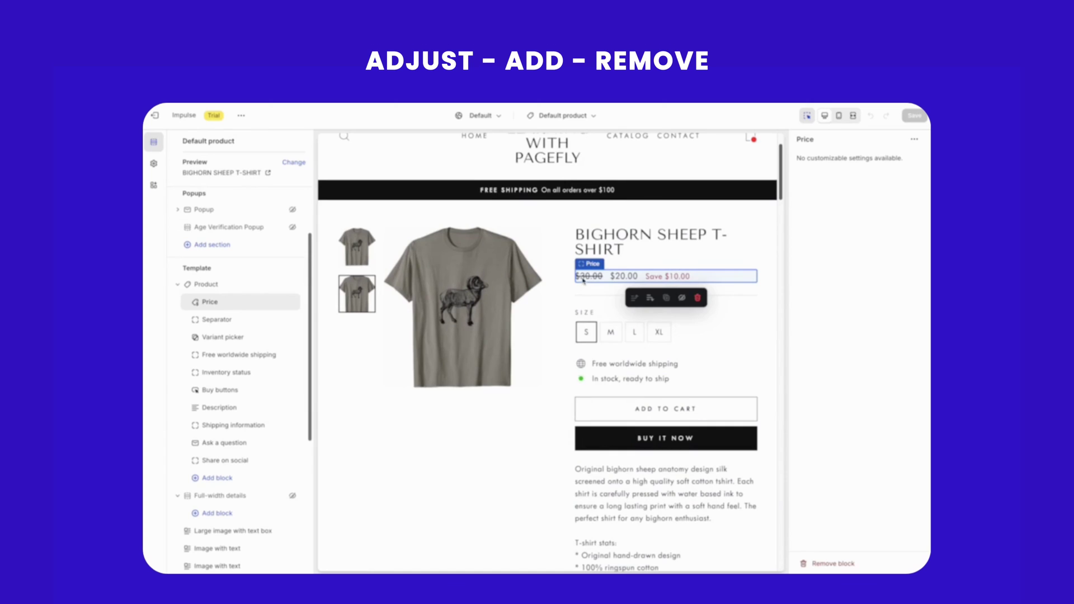
pyautogui.scroll(-1, 582, 286)
# - Set the Variant picker block's Type to Dropdown
pyautogui.click(638, 312)
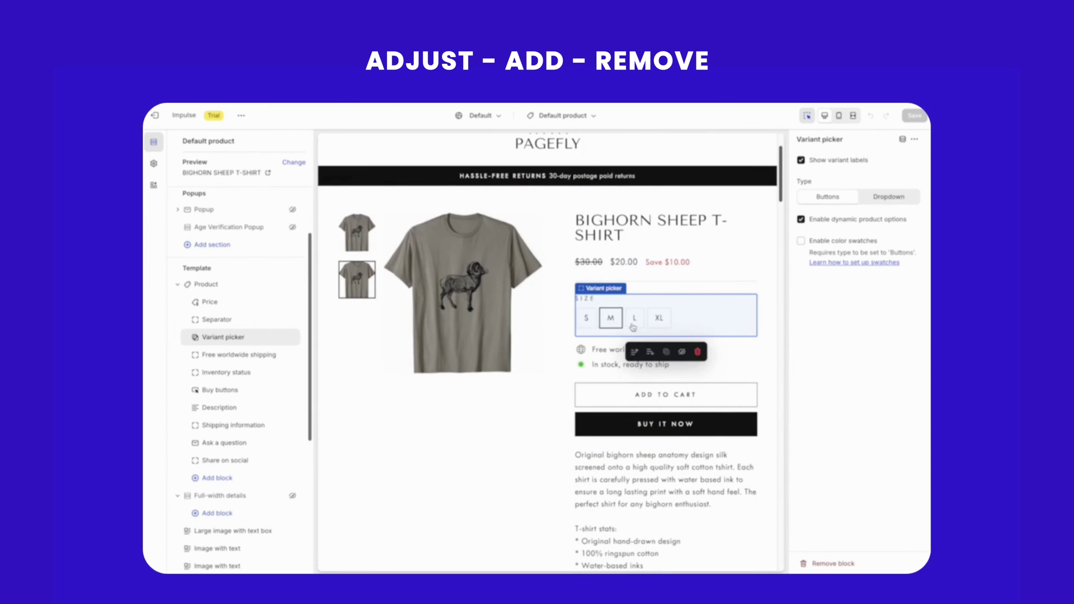
pyautogui.click(876, 198)
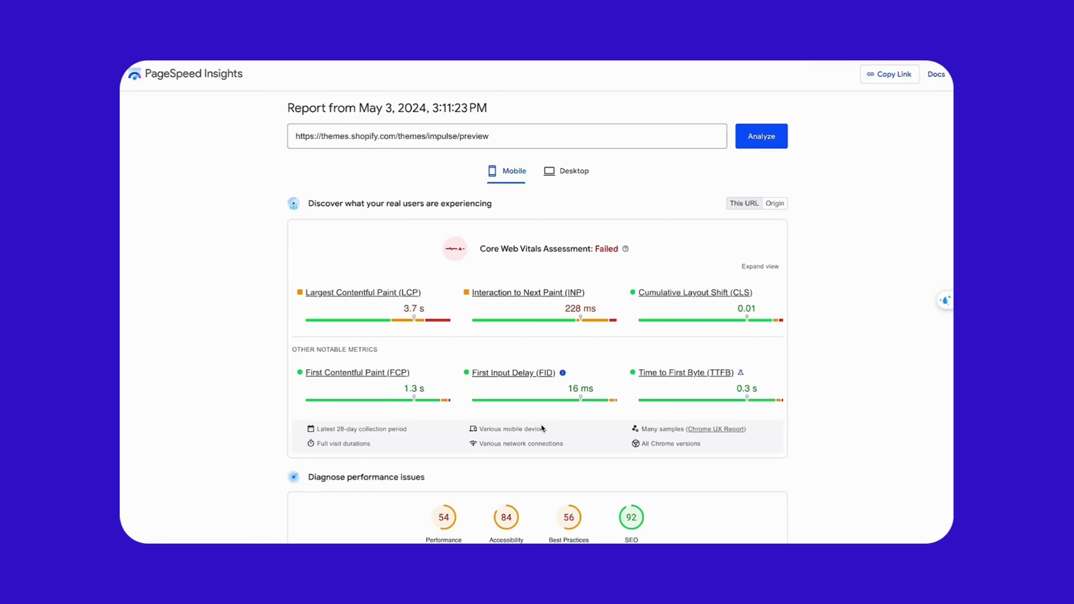
pyautogui.scroll(-2, 541, 426)
pyautogui.scroll(-2, 541, 427)
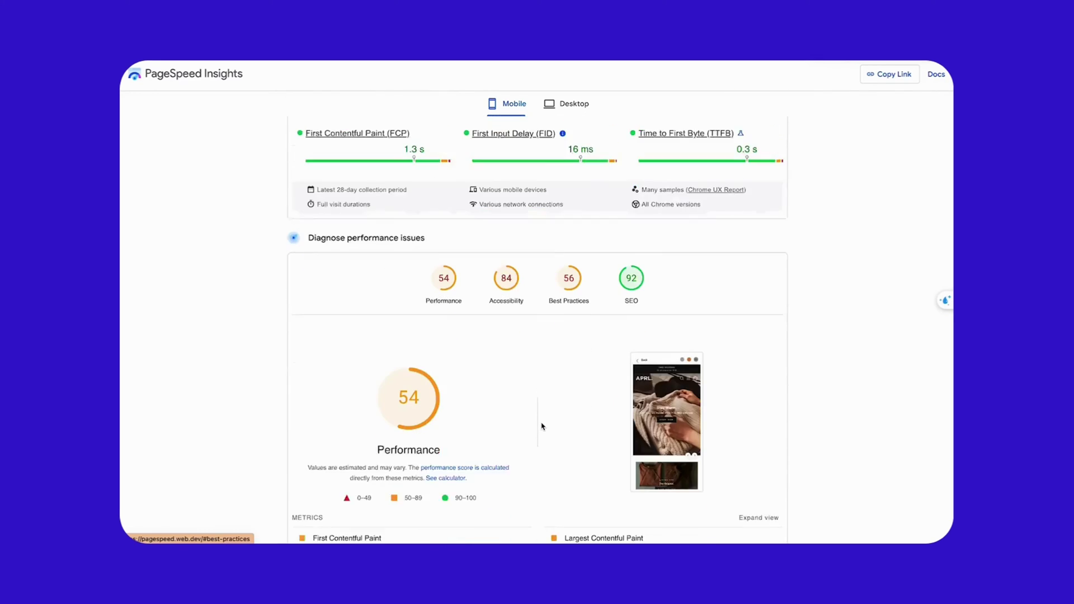
pyautogui.scroll(-2, 540, 427)
pyautogui.scroll(-2, 542, 427)
pyautogui.scroll(-3, 542, 427)
pyautogui.scroll(-3, 541, 427)
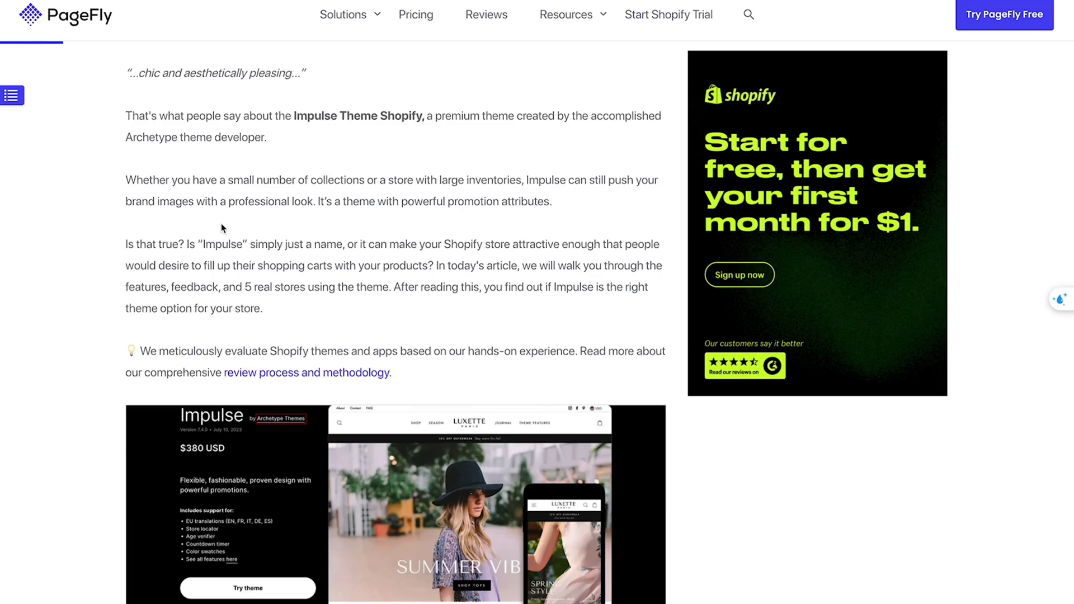
pyautogui.scroll(-2, 221, 223)
pyautogui.scroll(-3, 225, 289)
pyautogui.scroll(-4, 223, 289)
pyautogui.scroll(-5, 225, 293)
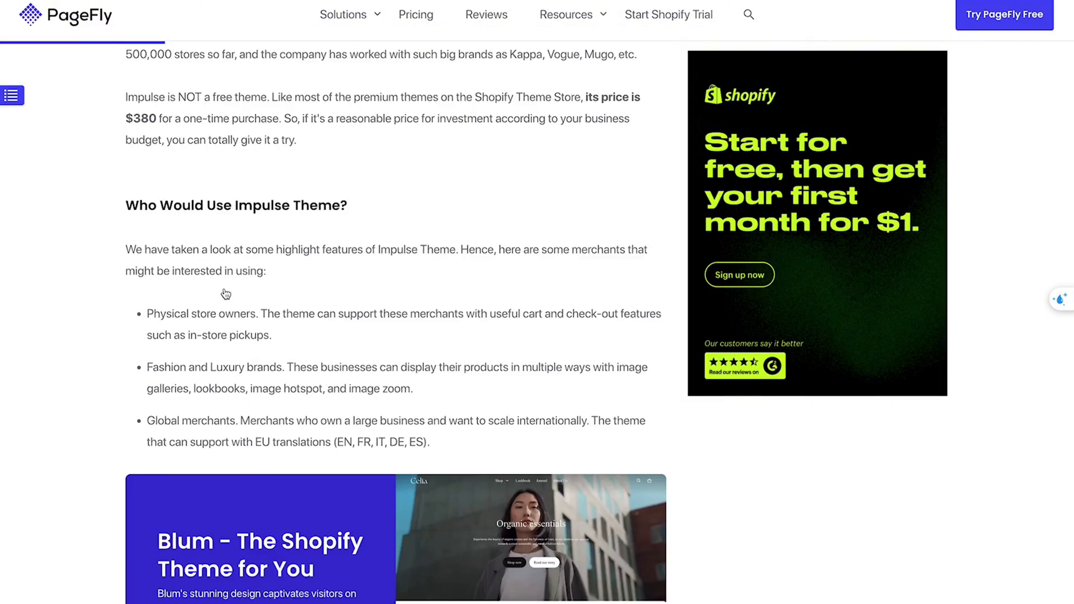
pyautogui.scroll(-5, 225, 294)
pyautogui.scroll(-3, 225, 293)
pyautogui.scroll(-7, 225, 295)
pyautogui.scroll(-5, 224, 294)
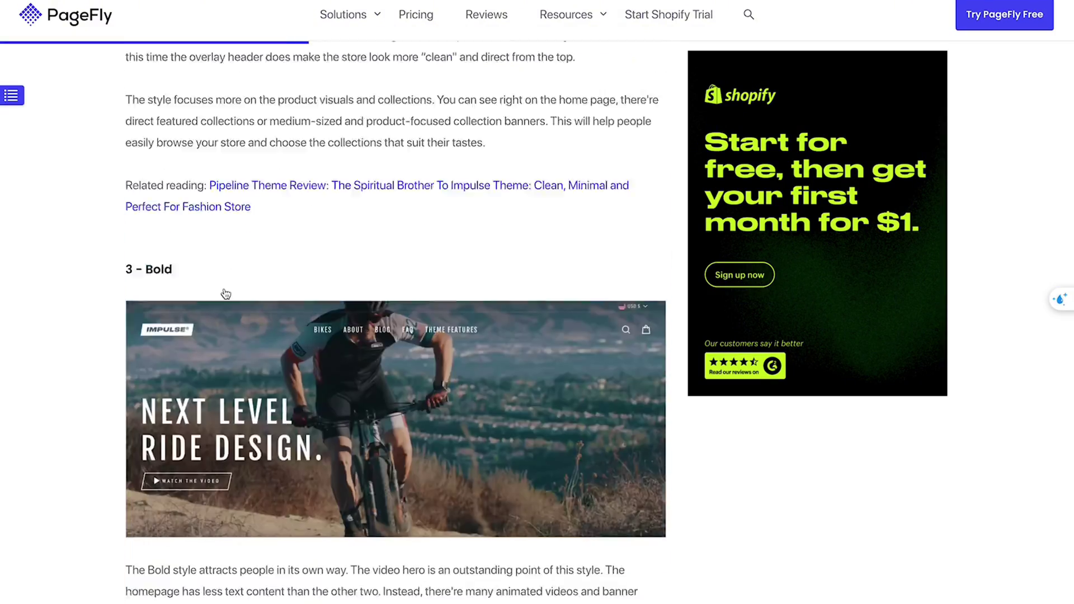
pyautogui.scroll(-5, 225, 294)
pyautogui.scroll(-5, 225, 294)
pyautogui.scroll(-5, 225, 293)
pyautogui.scroll(-5, 225, 294)
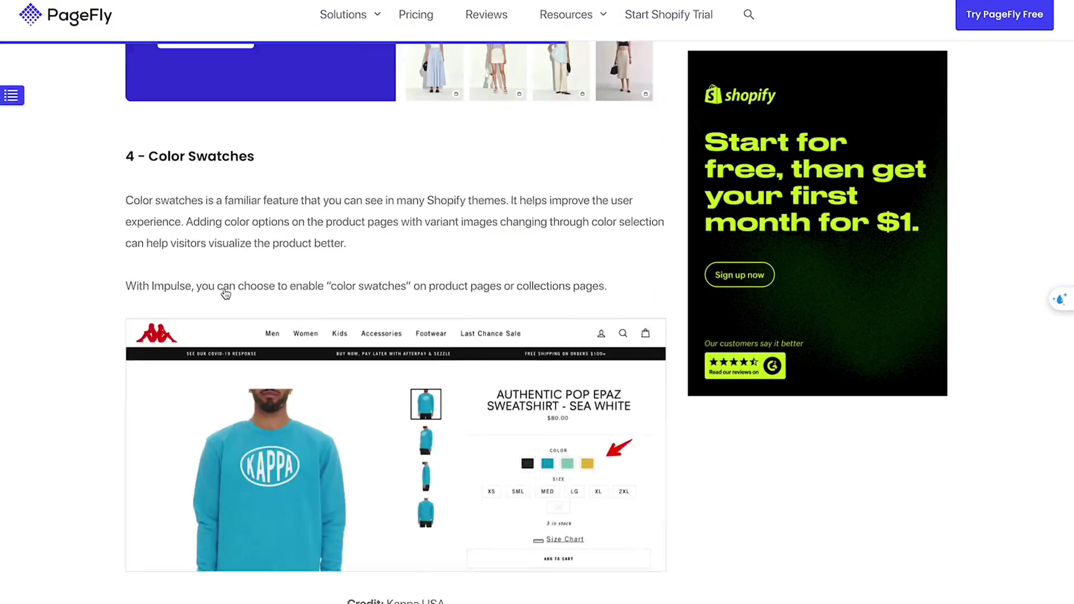
pyautogui.scroll(-5, 226, 294)
pyautogui.scroll(-5, 225, 293)
pyautogui.scroll(-5, 226, 294)
pyautogui.scroll(-5, 223, 289)
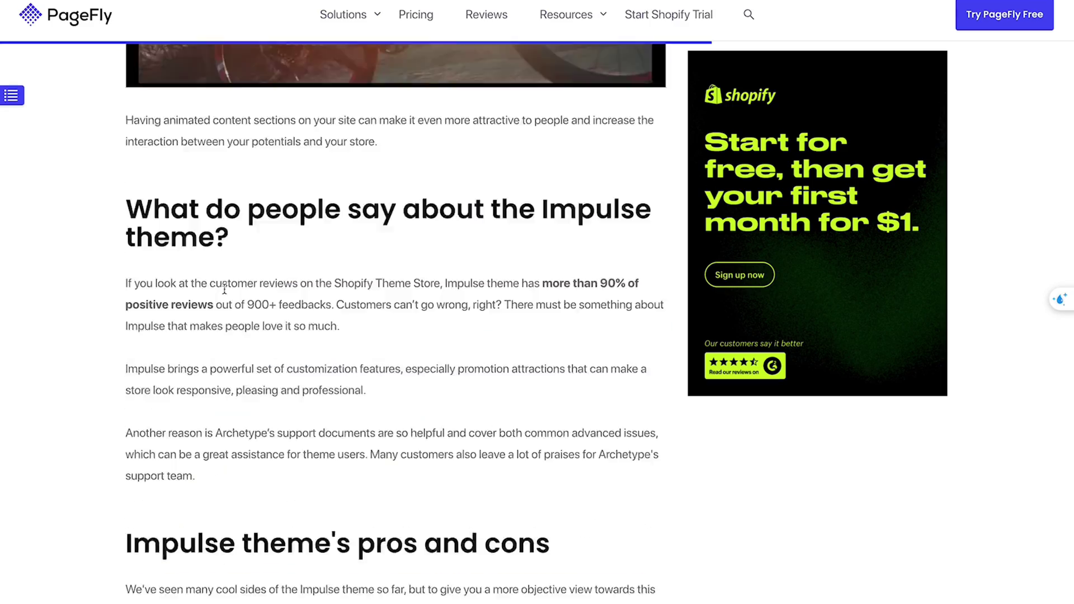
pyautogui.scroll(-5, 224, 289)
pyautogui.scroll(-2, 223, 289)
pyautogui.scroll(-5, 224, 289)
pyautogui.scroll(1, 225, 290)
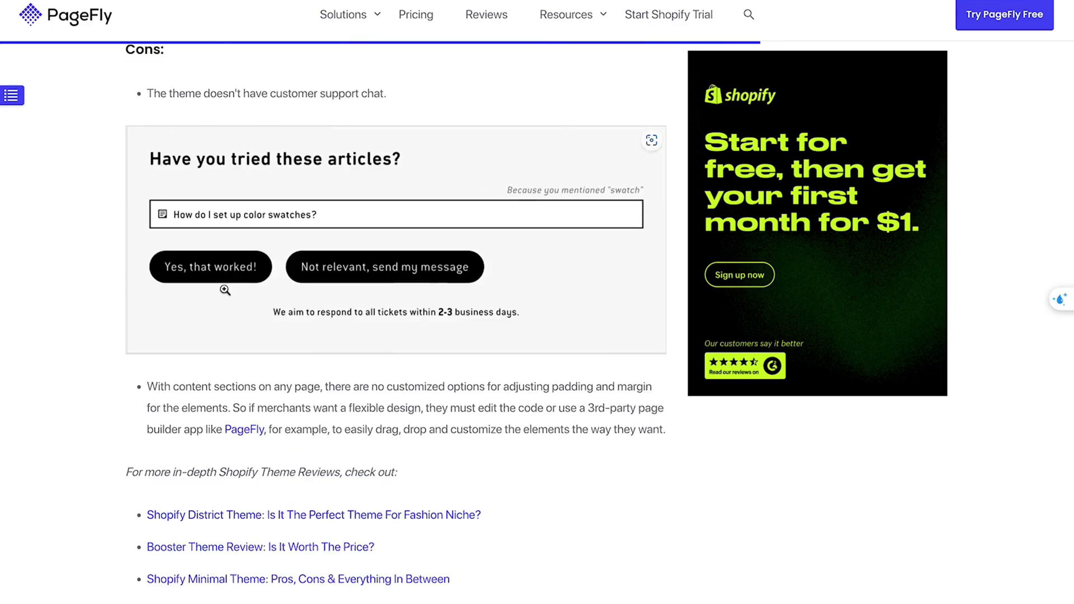
pyautogui.scroll(-5, 223, 289)
pyautogui.scroll(-5, 225, 289)
pyautogui.scroll(-5, 224, 289)
pyautogui.scroll(-3, 224, 289)
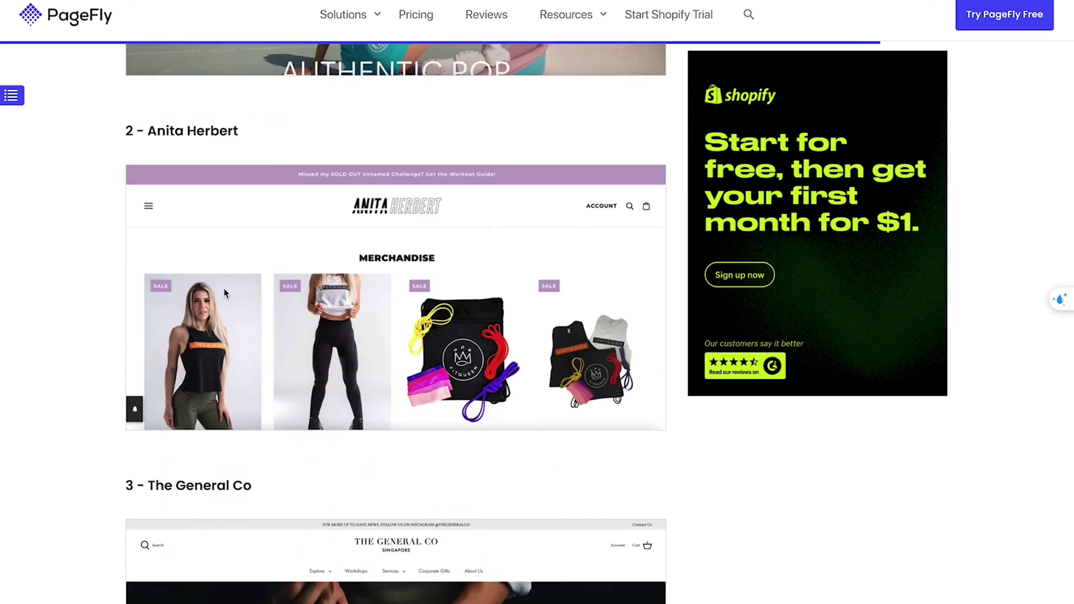
pyautogui.scroll(-5, 224, 288)
pyautogui.scroll(-10, 223, 289)
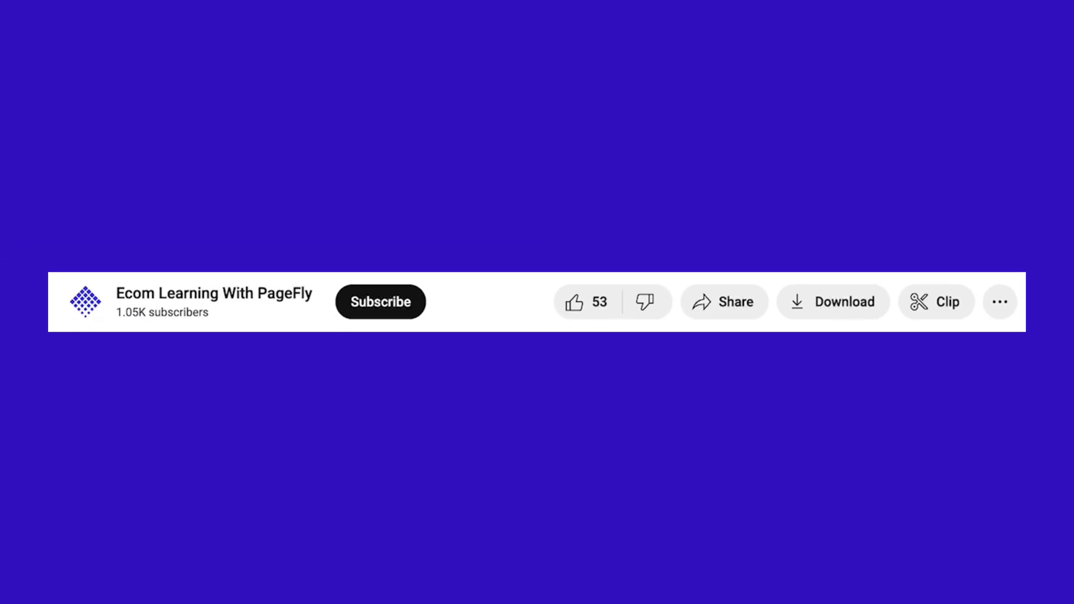